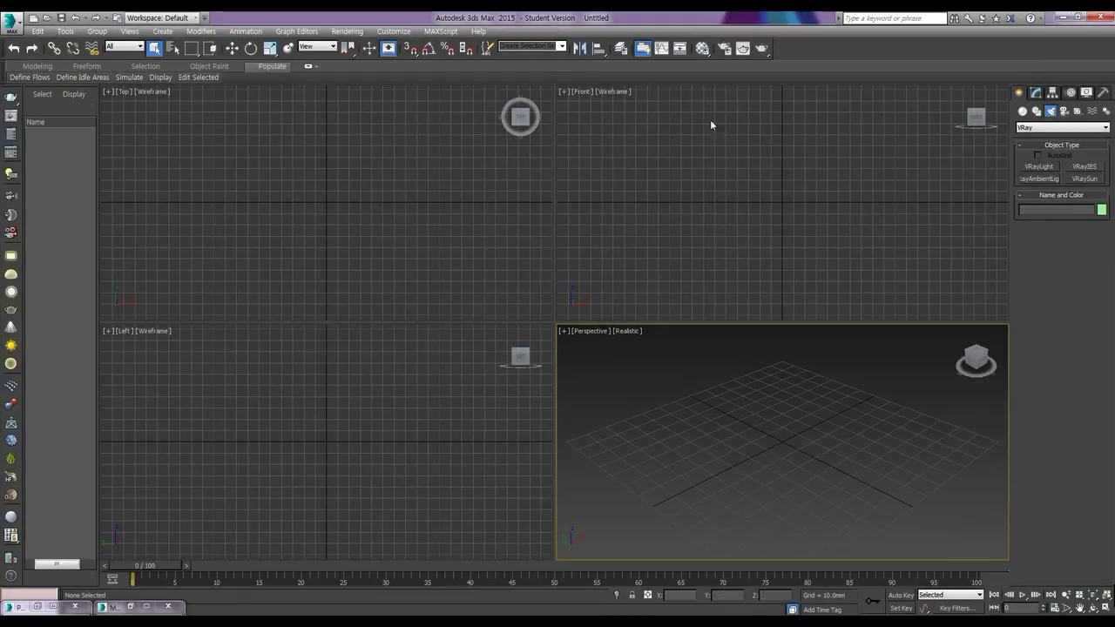
# Assign V-Ray DEMO 3.00.08 as the production renderer, then bring up Environment and Effects
pyautogui.click(722, 49)
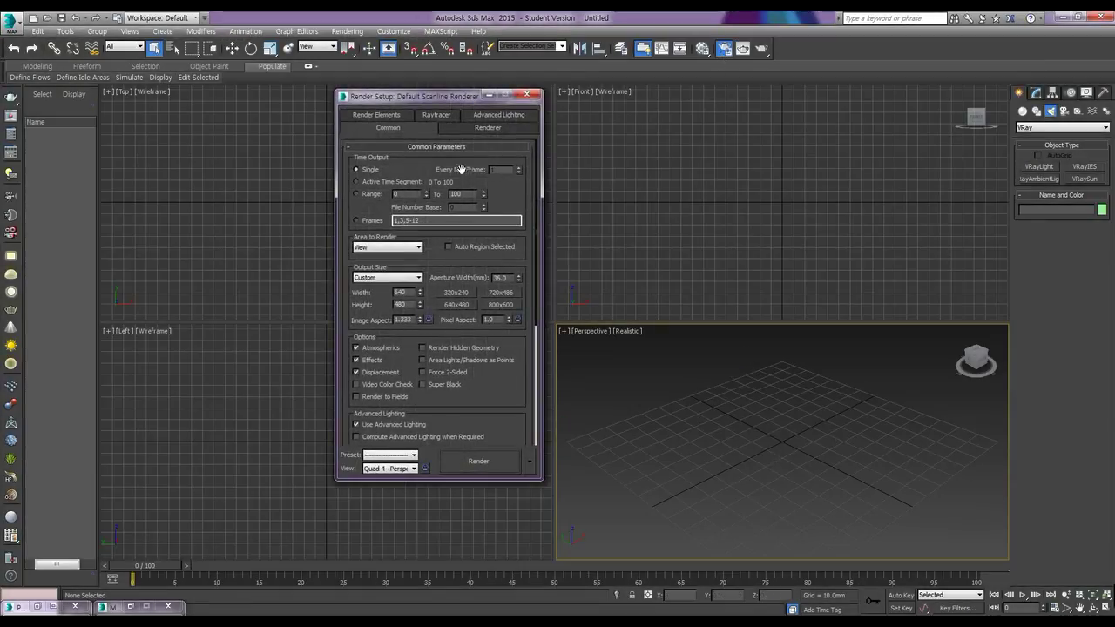
pyautogui.click(457, 146)
pyautogui.click(442, 181)
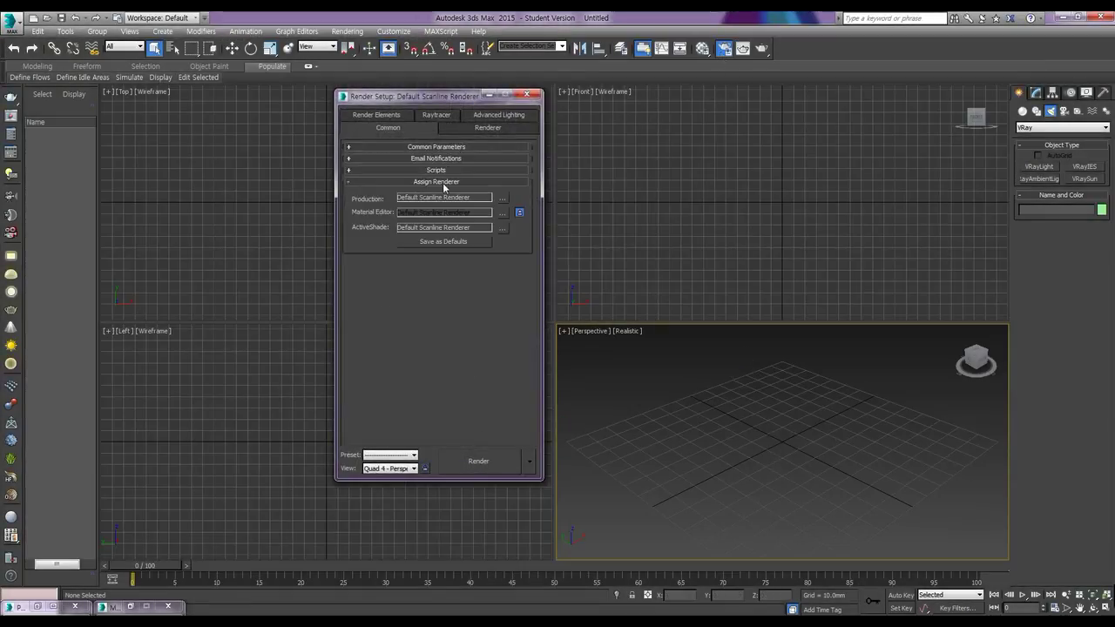
pyautogui.click(502, 198)
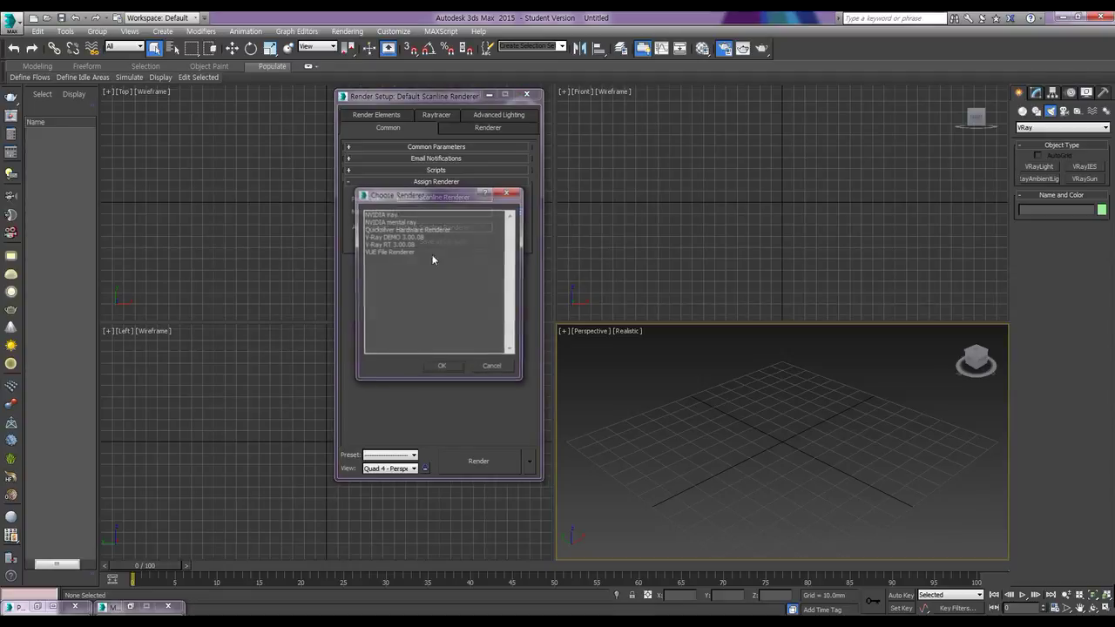
pyautogui.click(399, 238)
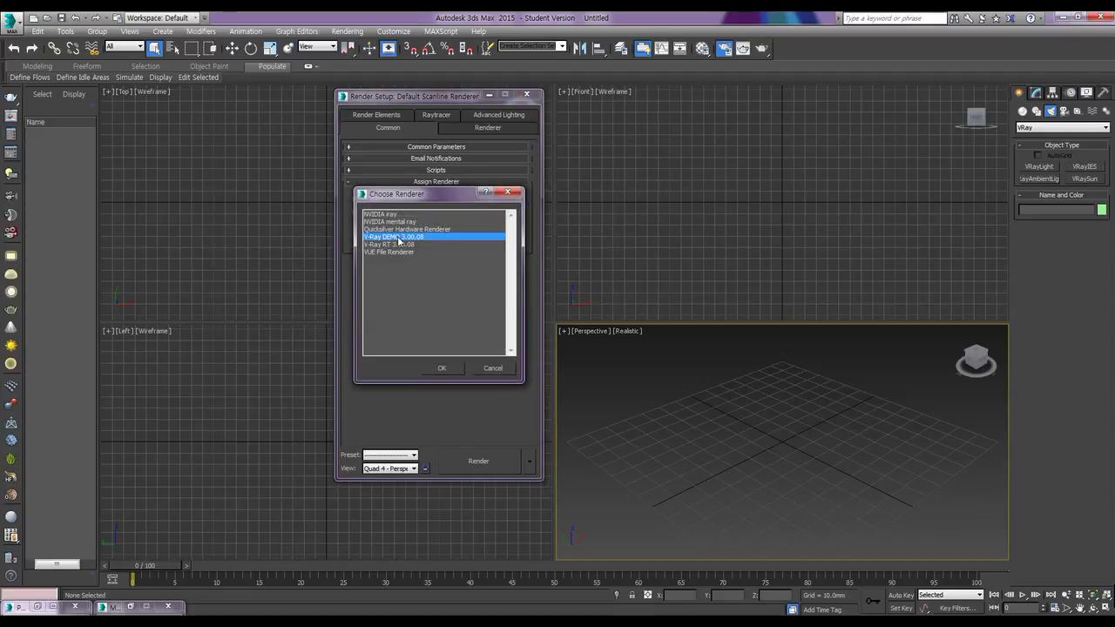
pyautogui.click(443, 367)
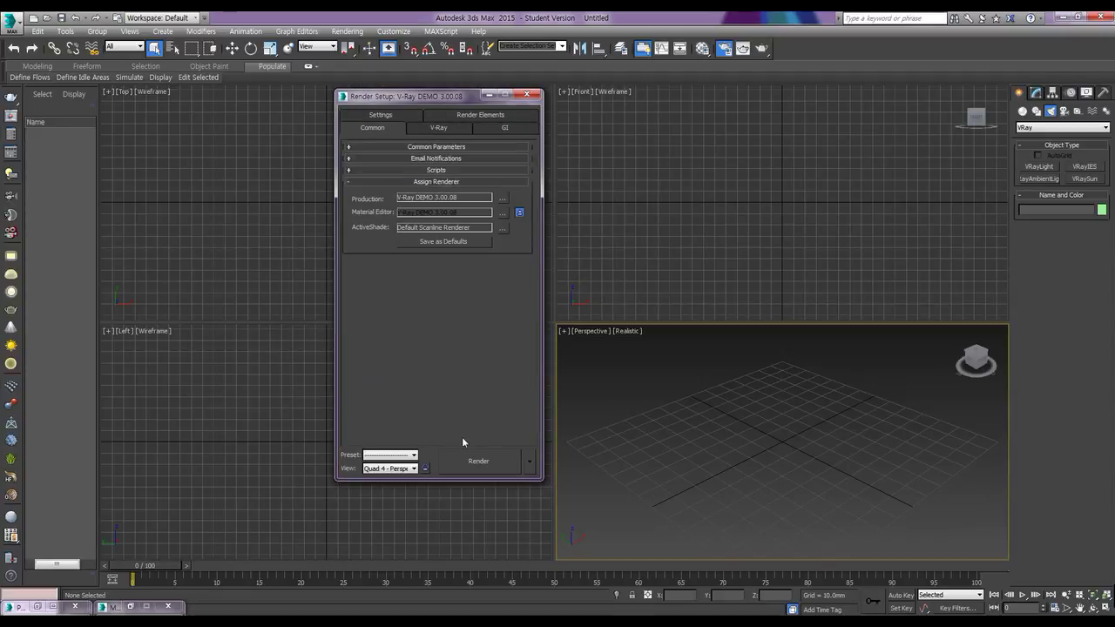
pyautogui.click(526, 94)
pyautogui.click(527, 89)
pyautogui.press('8')
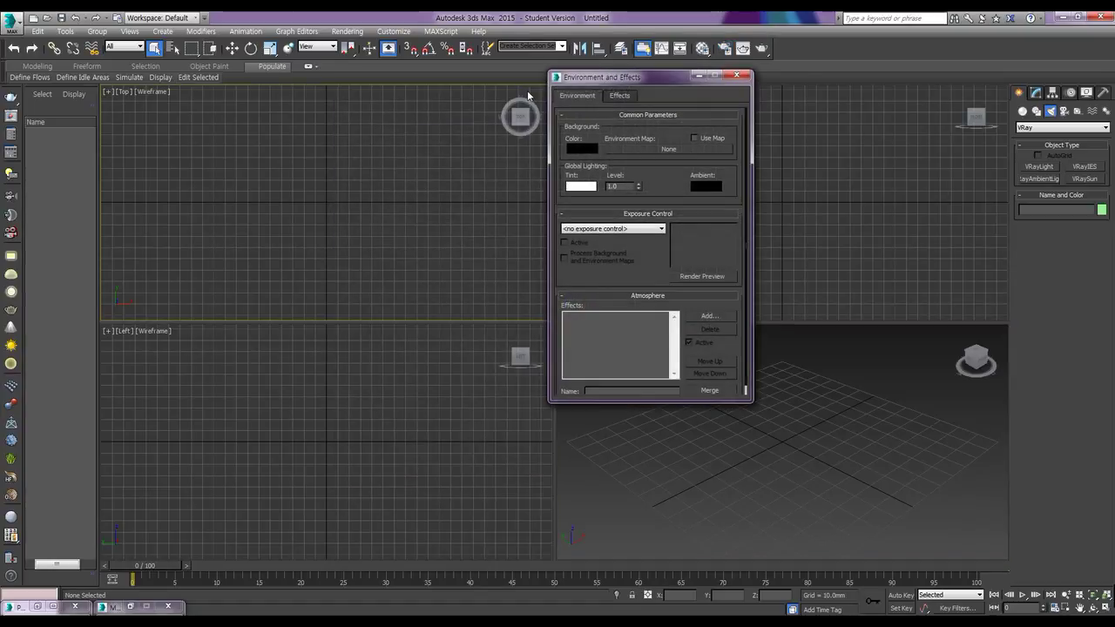
# Load Gilbert-Open-Space_2.jpg as a Bitmap environment map and move the dialog aside
pyautogui.click(683, 151)
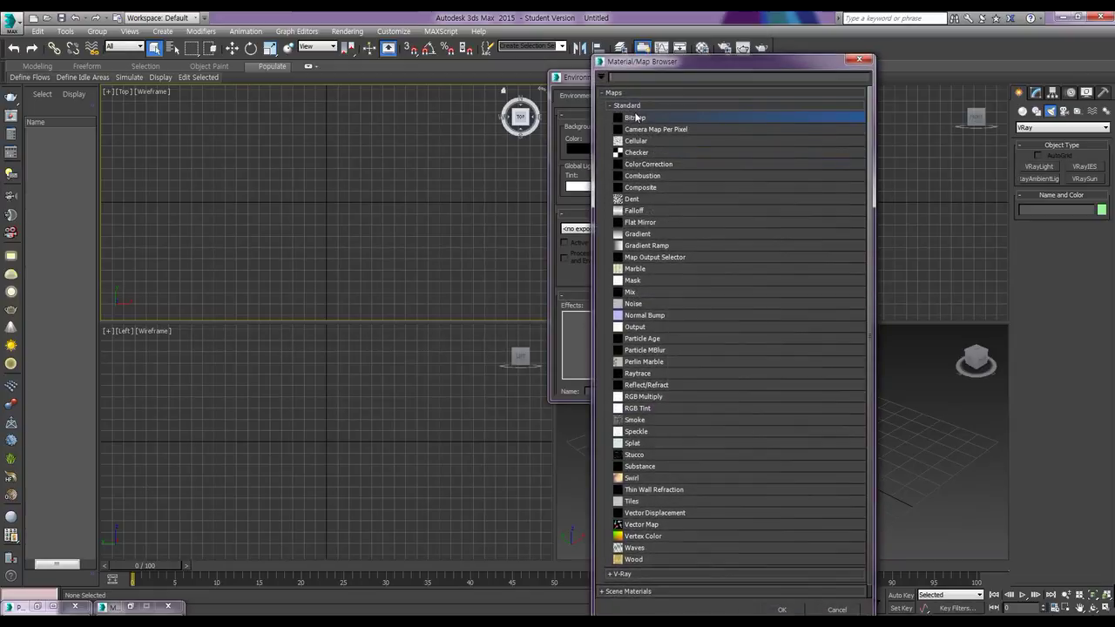
pyautogui.doubleClick(639, 118)
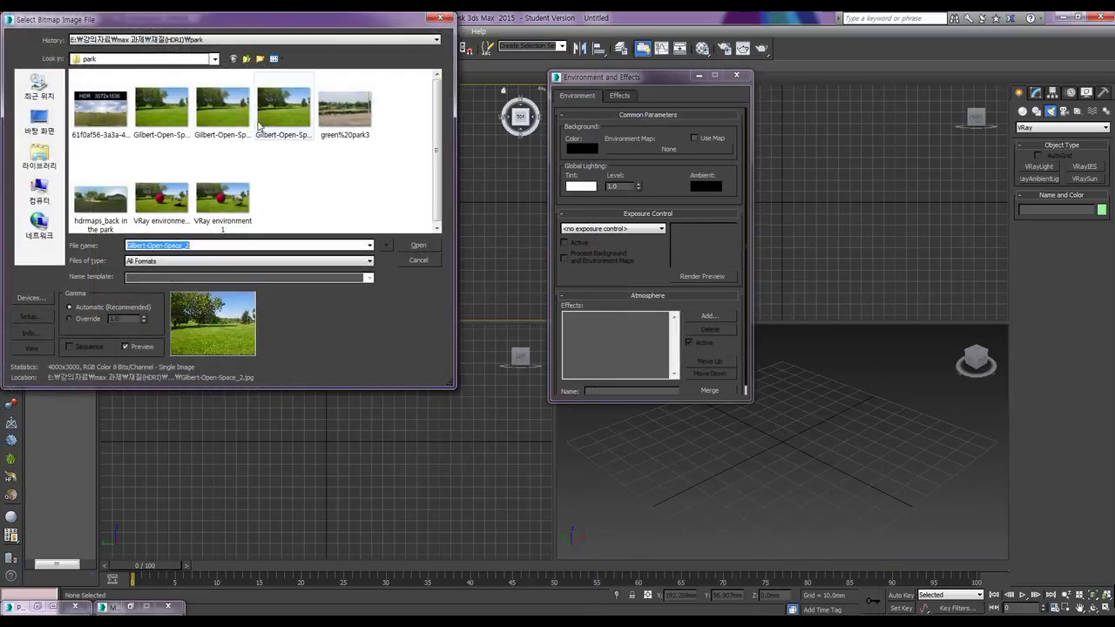
pyautogui.click(161, 120)
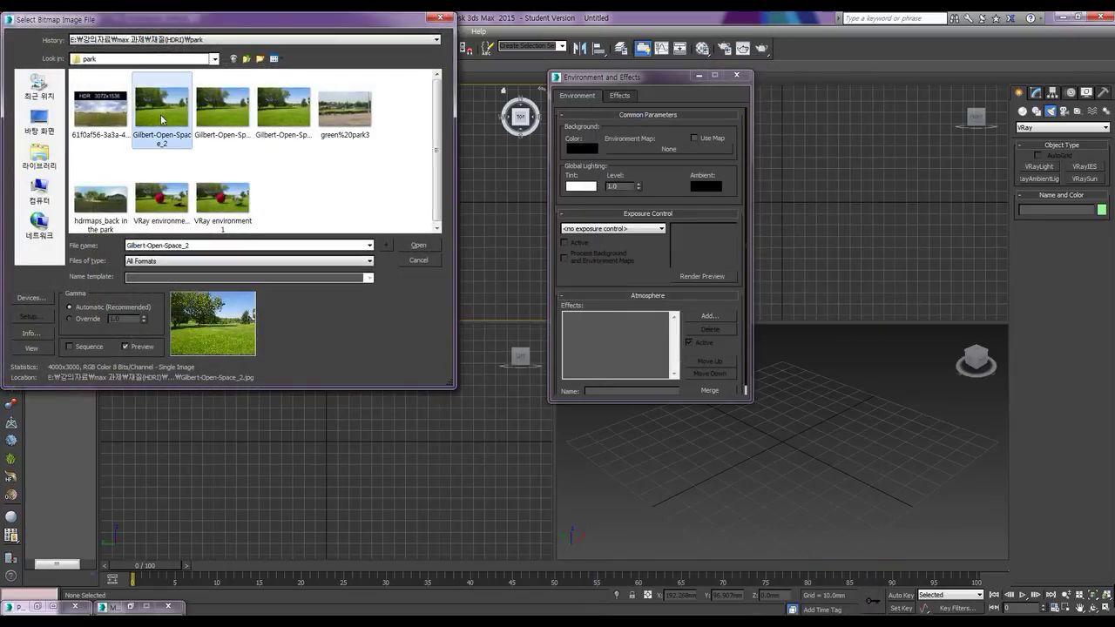
pyautogui.click(418, 245)
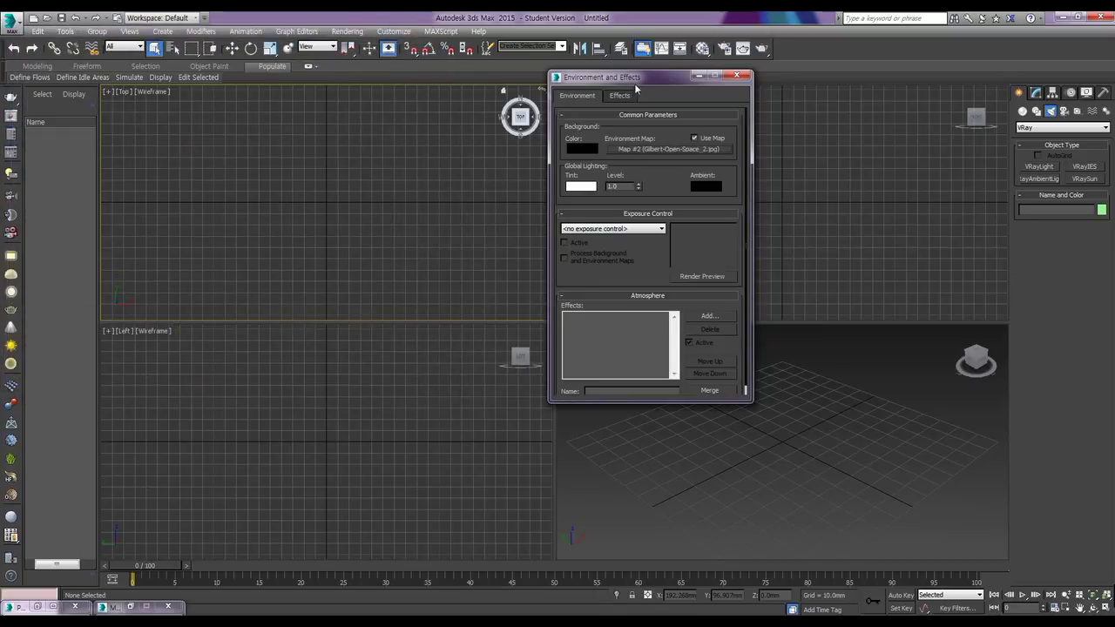
pyautogui.moveTo(635, 83); pyautogui.dragTo(387, 114)
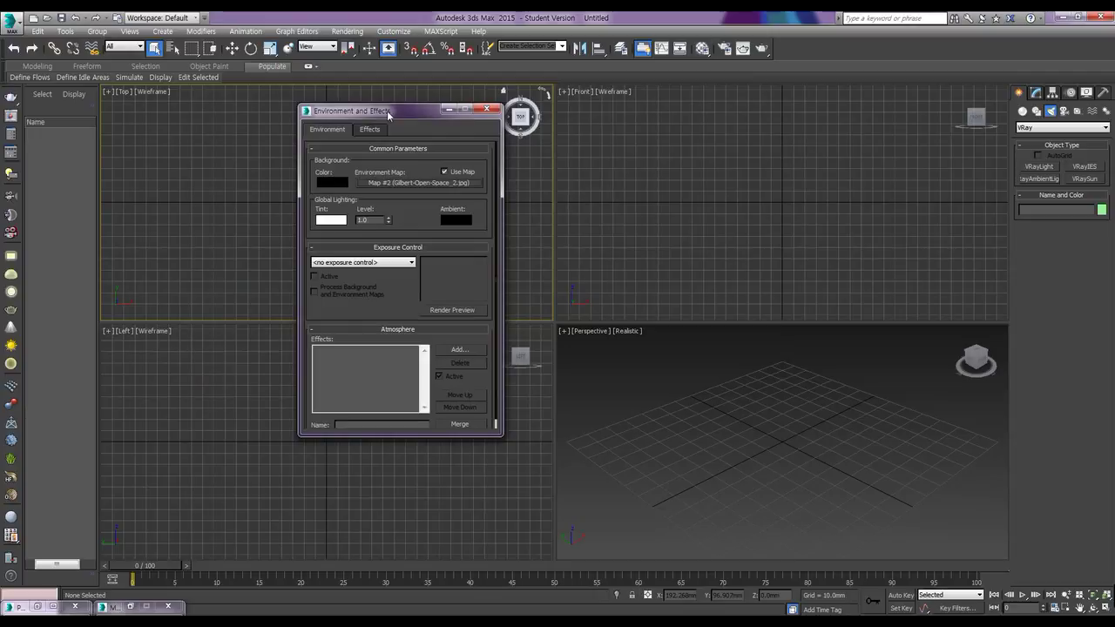
pyautogui.click(609, 374)
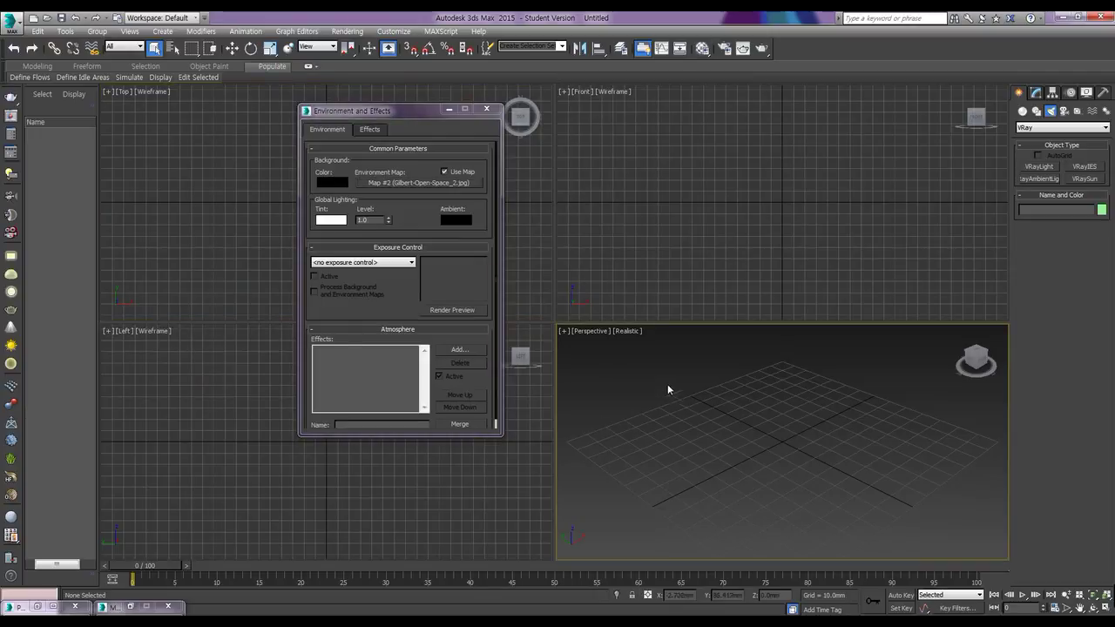
# Turn on Safe Frames in Perspective and set output size to HDTV (video) 640 × 360
pyautogui.click(601, 333)
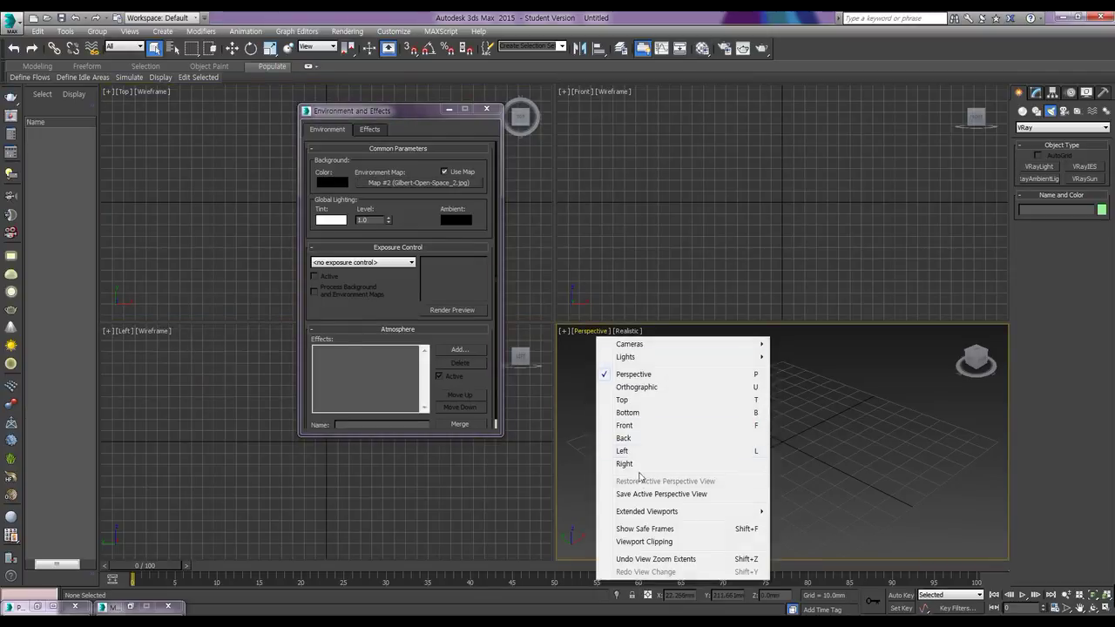
pyautogui.click(672, 529)
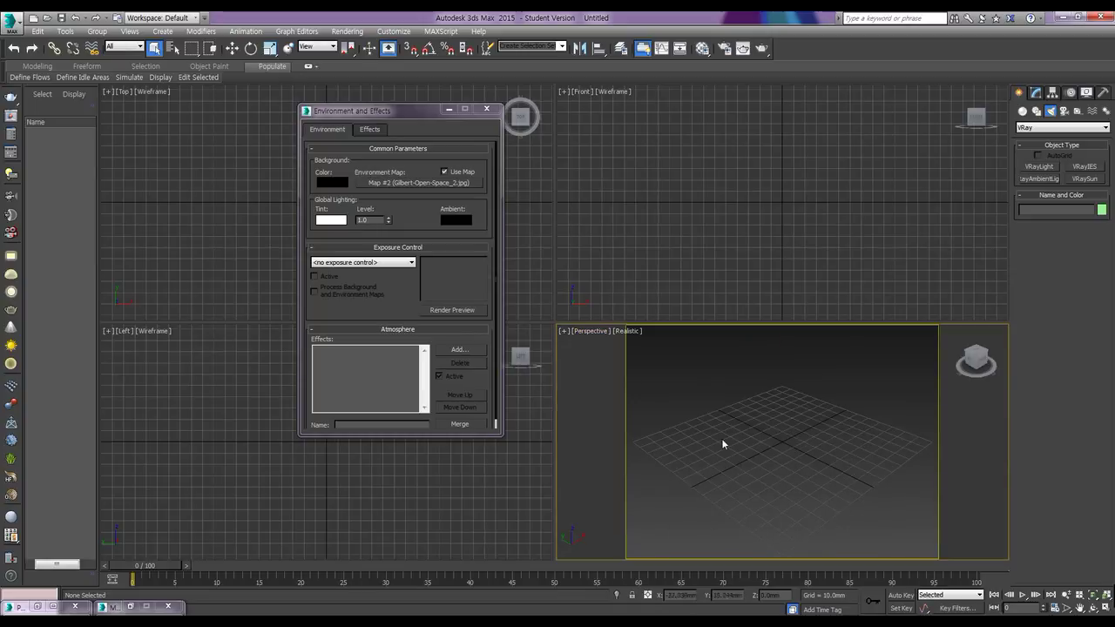
pyautogui.click(724, 48)
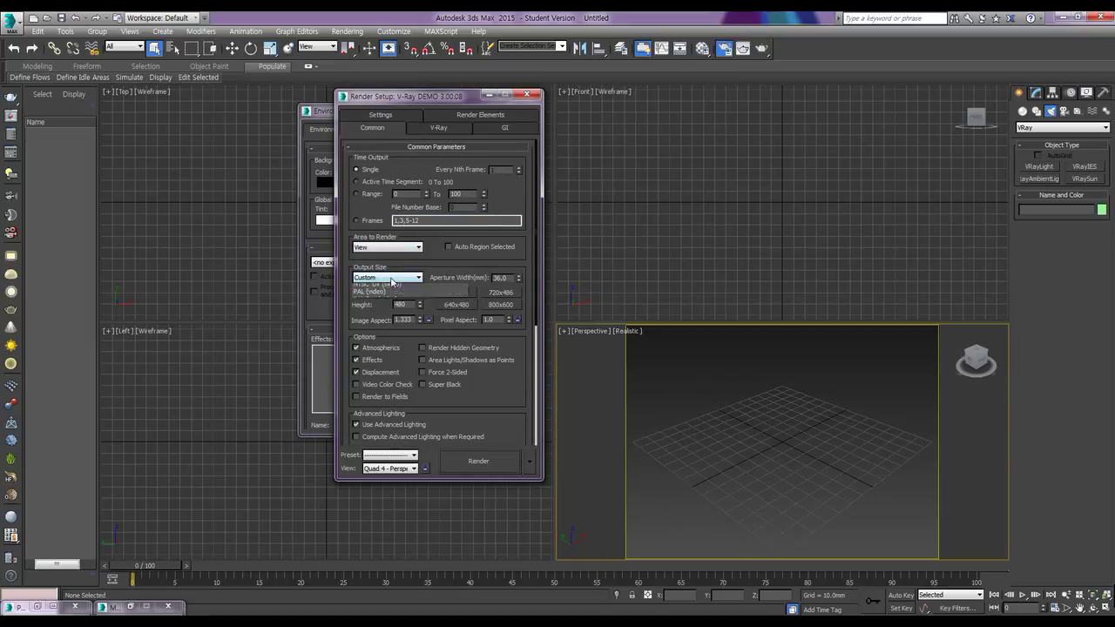
pyautogui.click(392, 279)
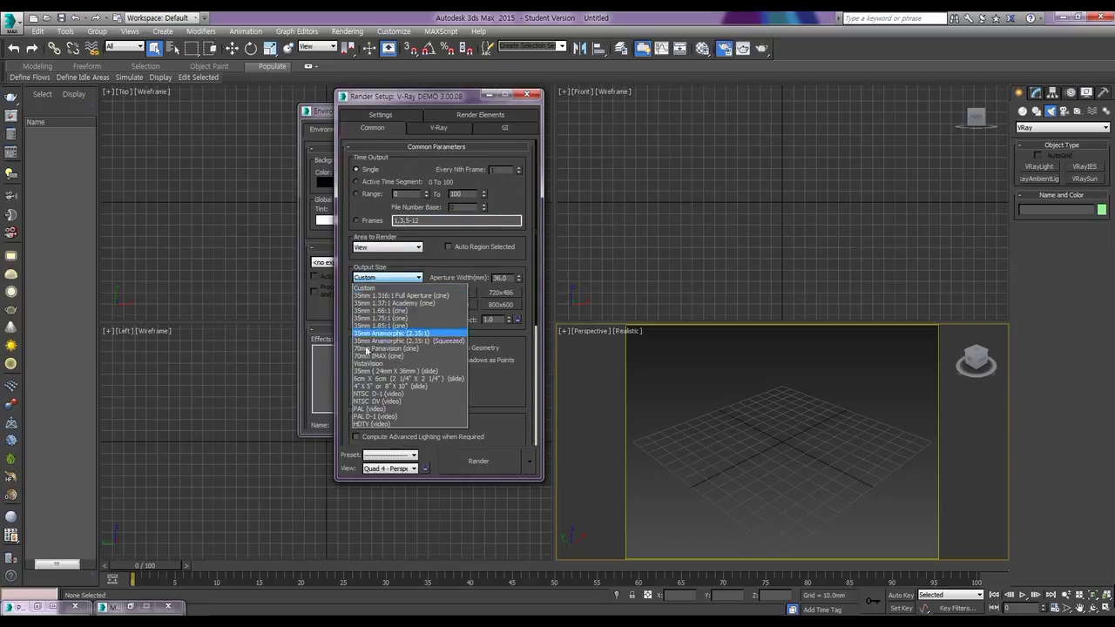
pyautogui.click(367, 425)
pyautogui.moveTo(412, 293); pyautogui.dragTo(393, 293)
pyautogui.write('640')
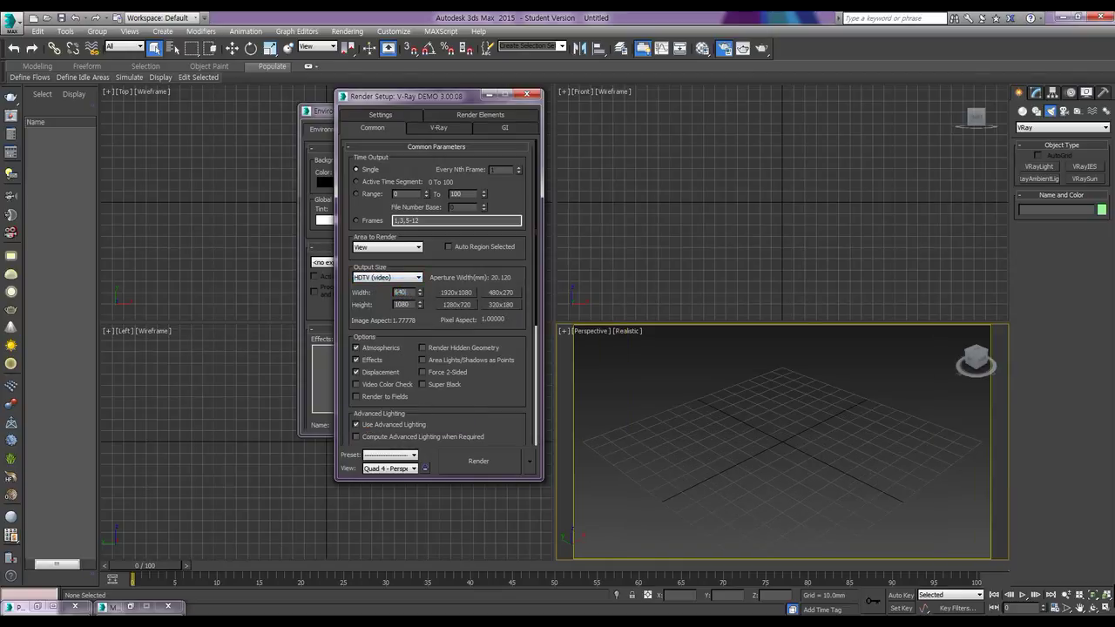
pyautogui.press('Return')
pyautogui.click(528, 95)
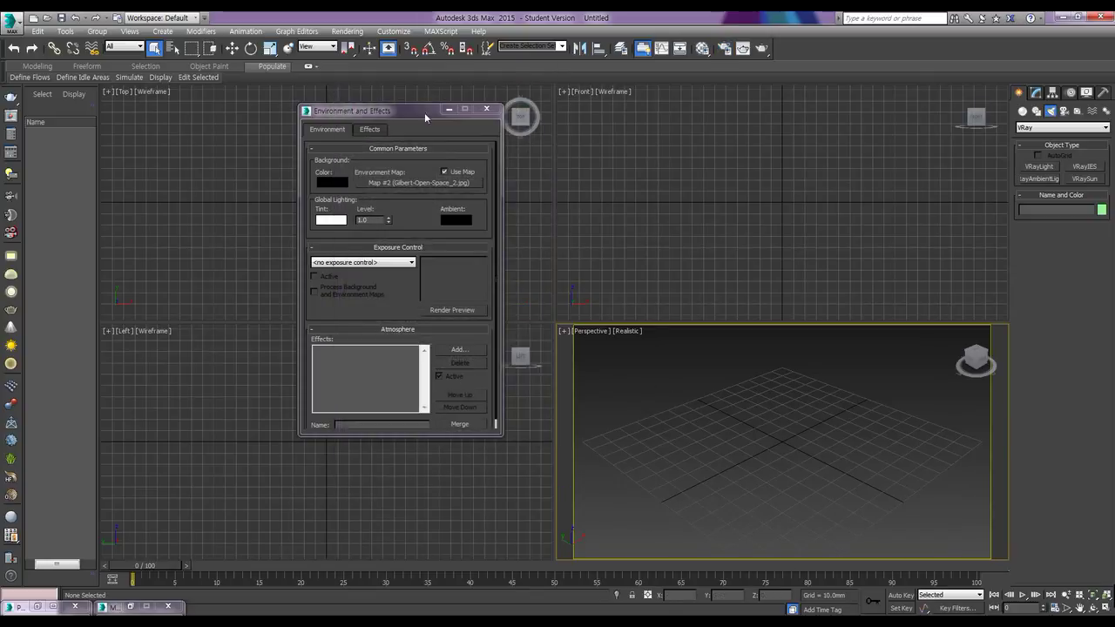
# Set the Perspective viewport background to the Environment Background park photo
pyautogui.click(130, 34)
pyautogui.moveTo(168, 249)
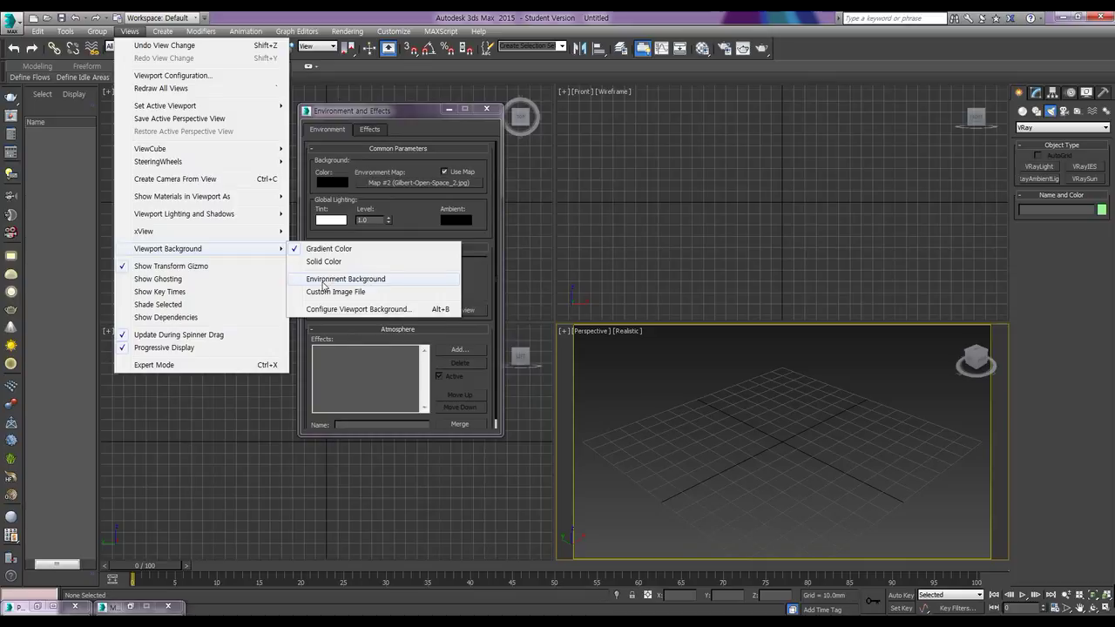
pyautogui.click(345, 278)
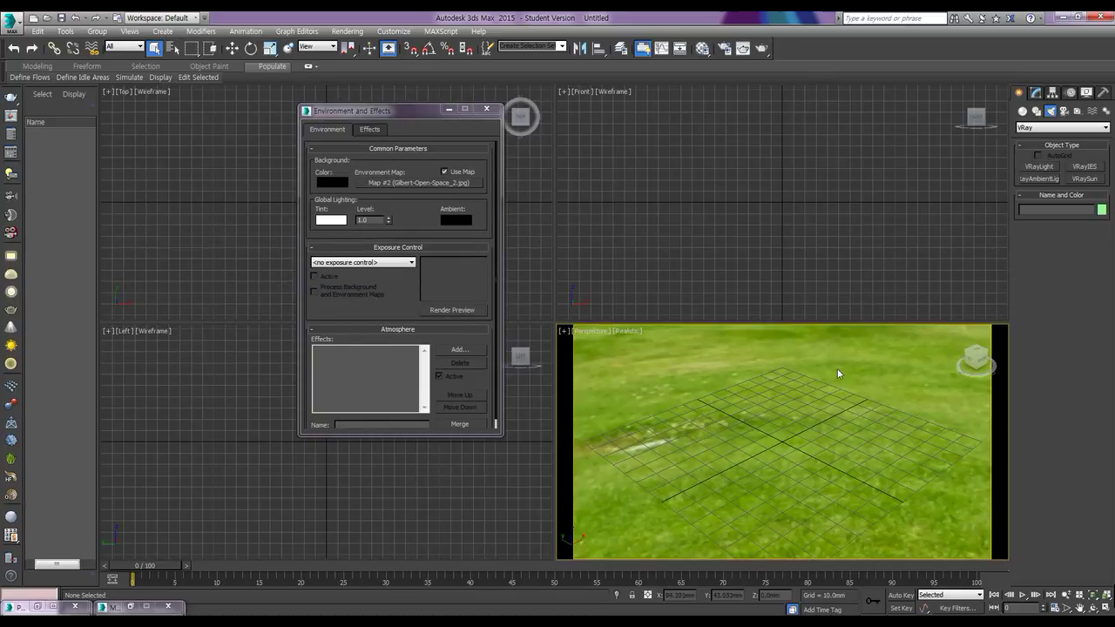
pyautogui.click(704, 53)
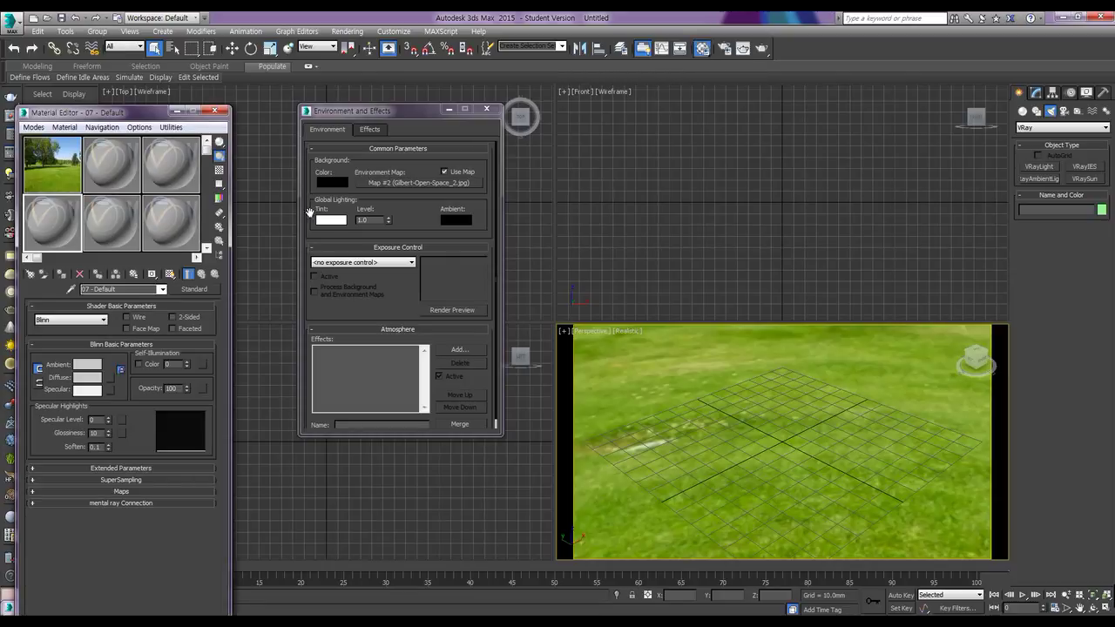
# Instance the environment map into a Material Editor slot and set its mapping to Screen
pyautogui.moveTo(149, 117); pyautogui.dragTo(177, 99)
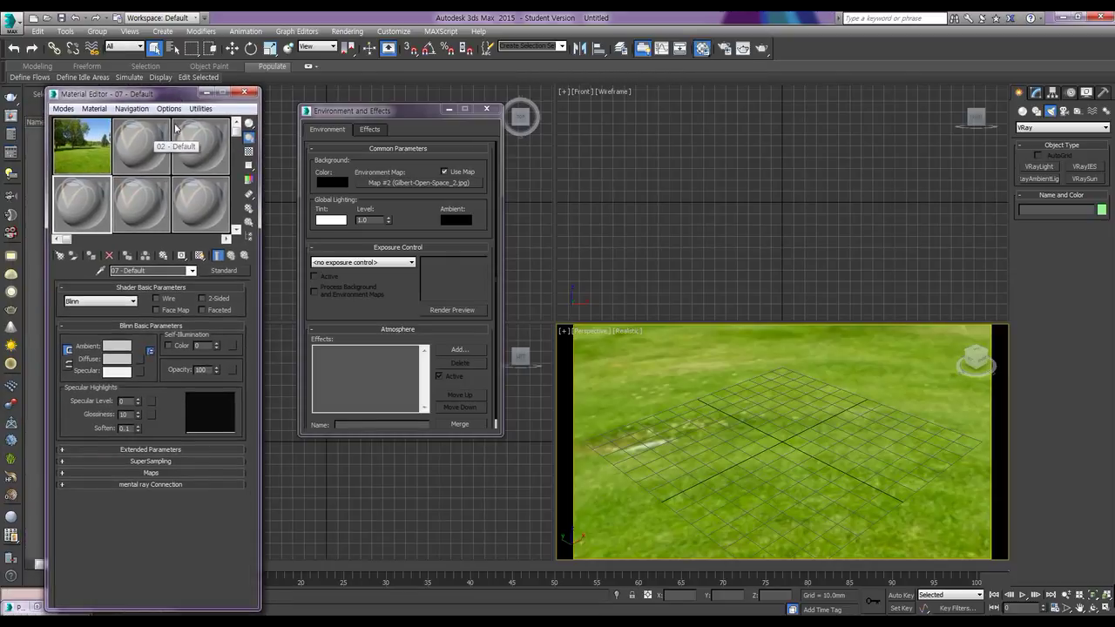
pyautogui.moveTo(441, 186); pyautogui.dragTo(155, 156)
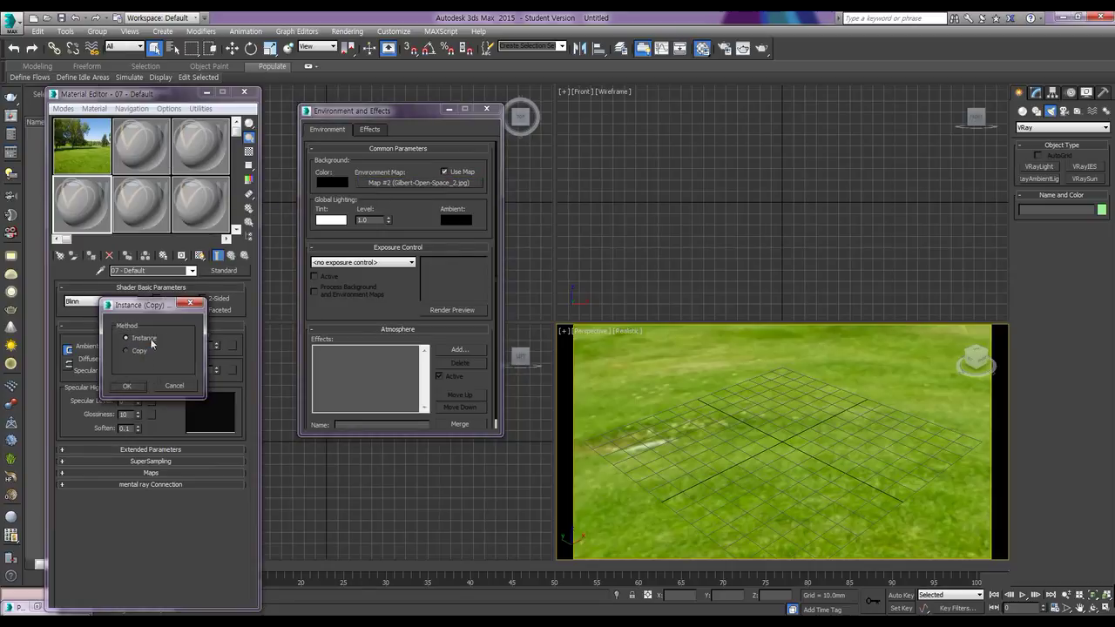
pyautogui.click(131, 385)
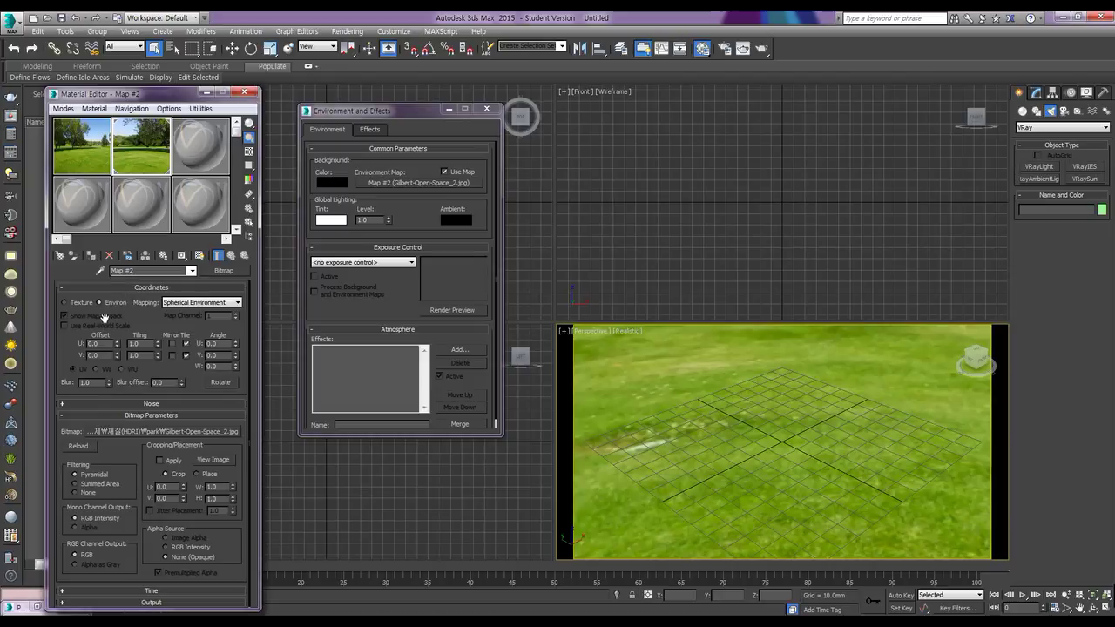
pyautogui.click(183, 304)
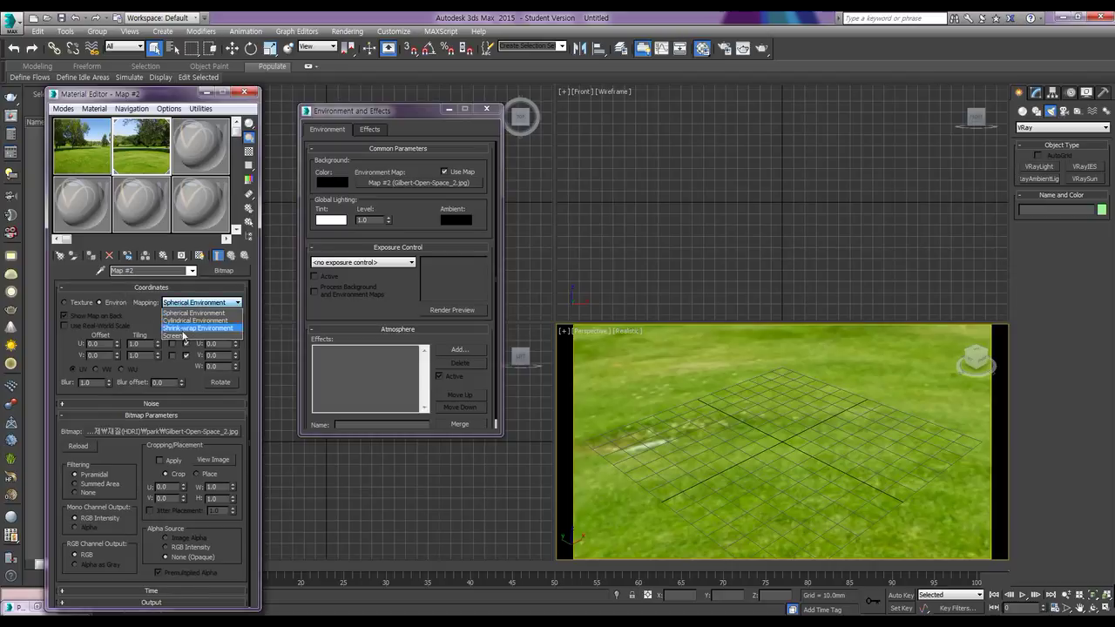
pyautogui.click(174, 336)
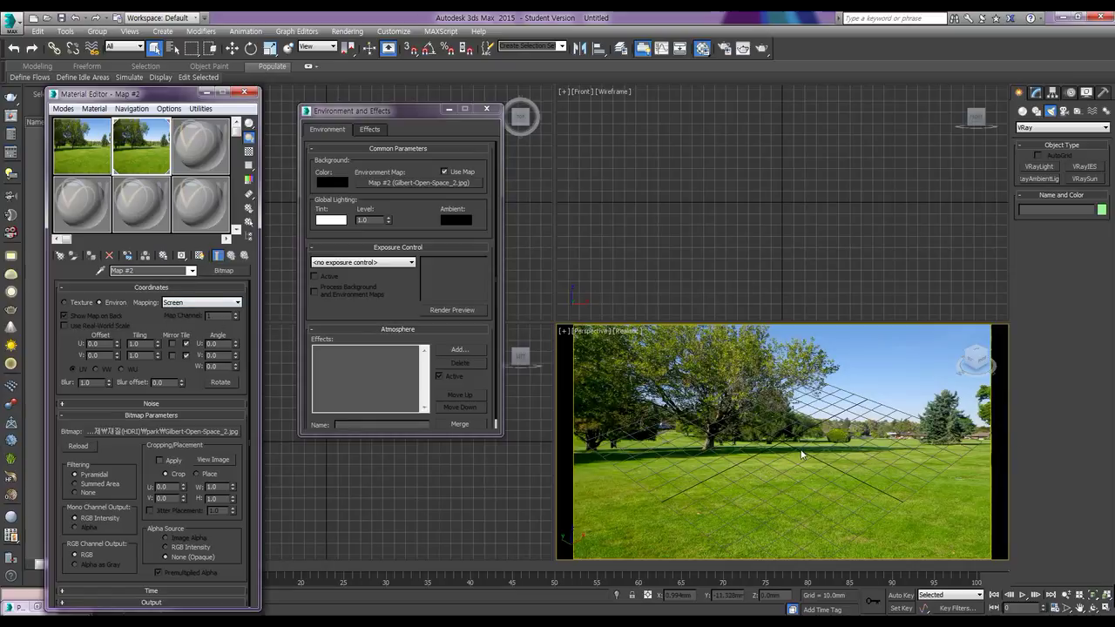
# Orbit the Perspective view to fit the grid to the grass and minimize both dialogs
pyautogui.keyDown('alt'); pyautogui.moveTo(802, 454); pyautogui.dragTo(790, 430, button='middle'); pyautogui.keyUp('alt')
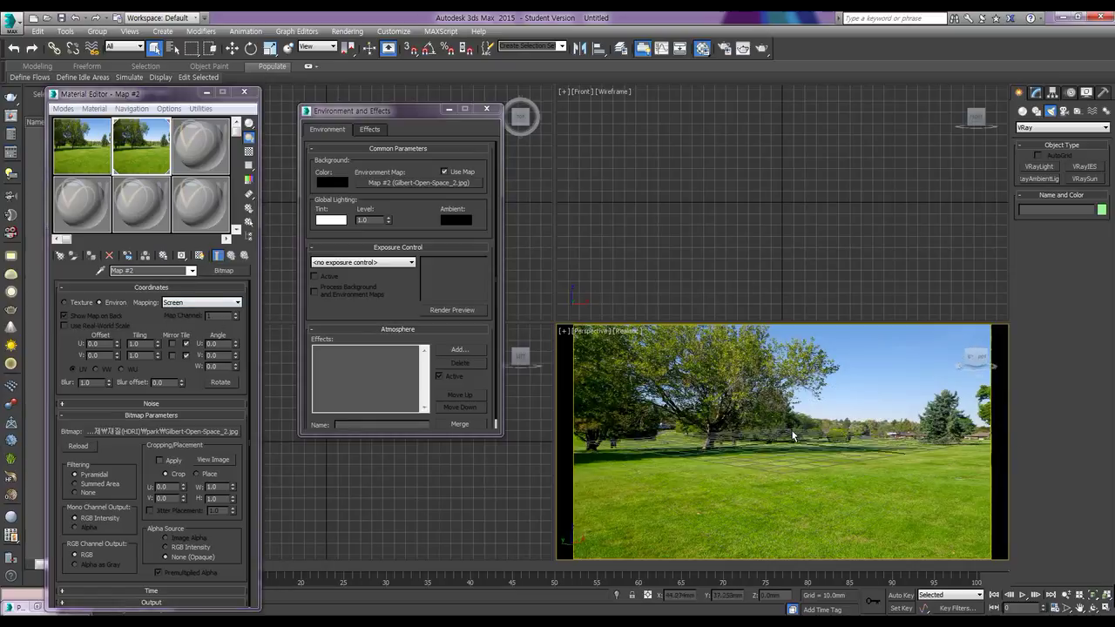
pyautogui.keyDown('alt'); pyautogui.moveTo(790, 431); pyautogui.dragTo(793, 501, button='middle'); pyautogui.keyUp('alt')
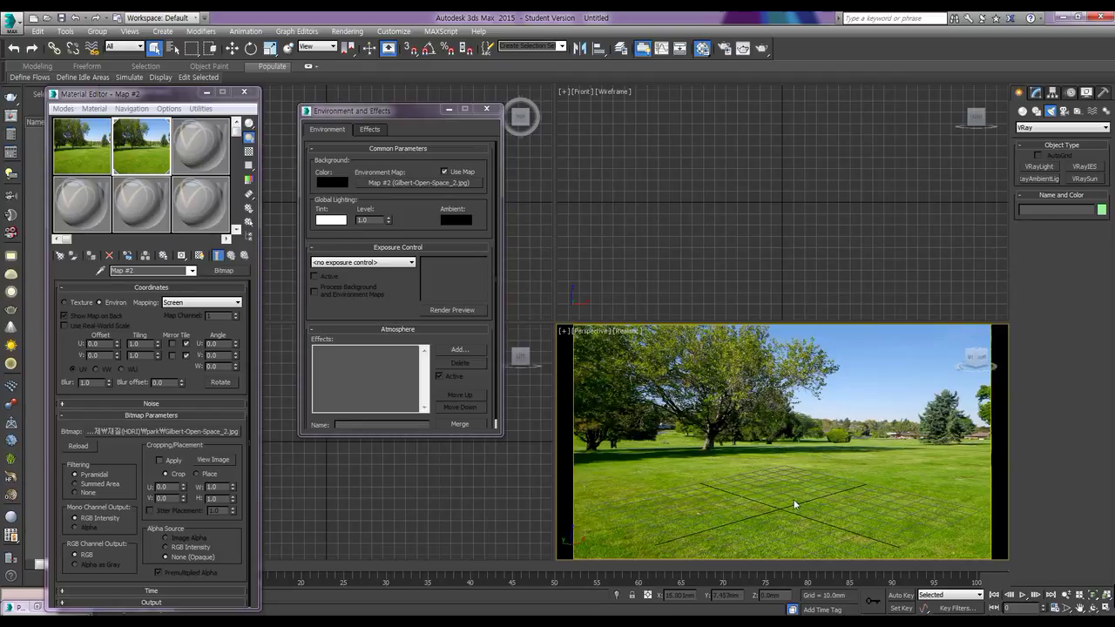
pyautogui.click(449, 109)
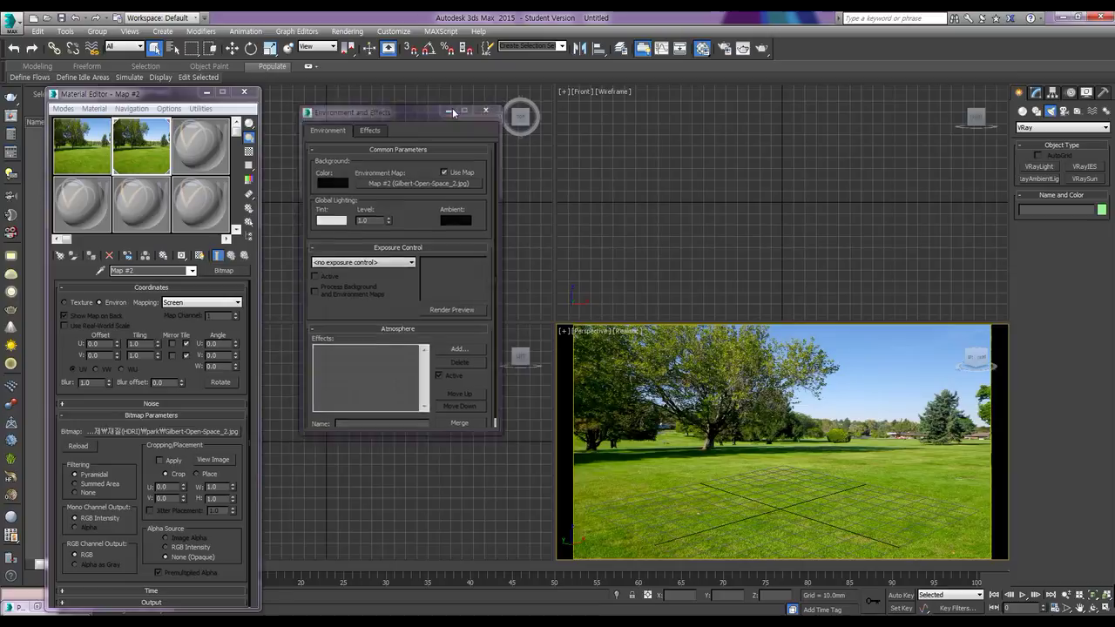
pyautogui.click(207, 94)
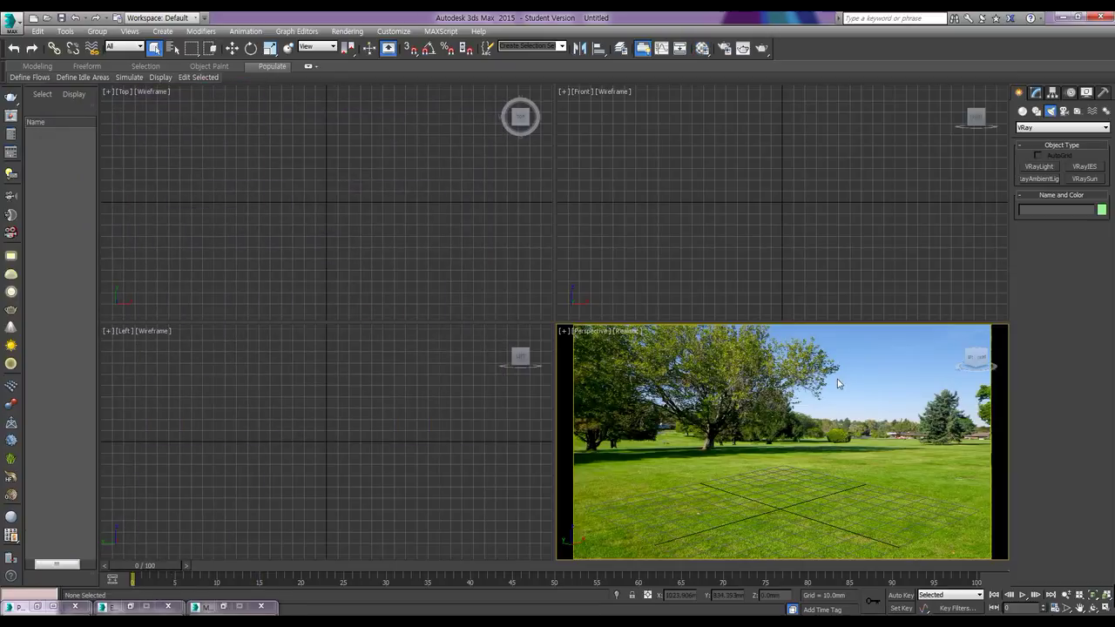
# Draw a Plane primitive across the grass in the Perspective view
pyautogui.click(1023, 111)
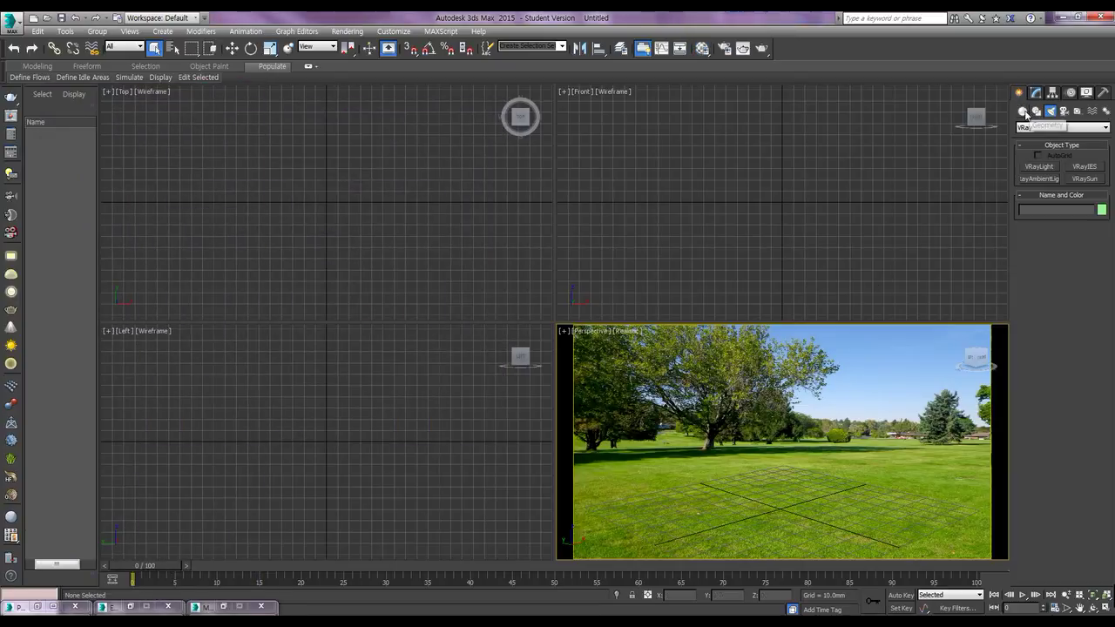
pyautogui.click(1085, 215)
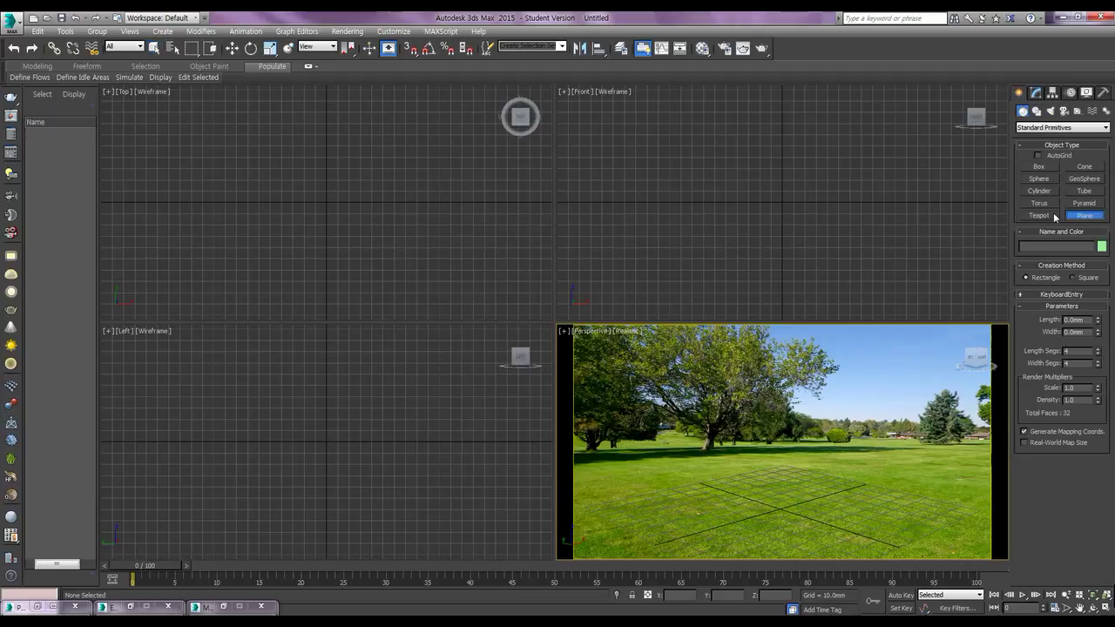
pyautogui.moveTo(567, 515)
pyautogui.mouseDown()
pyautogui.moveTo(1047, 524)
pyautogui.moveTo(1112, 512)
pyautogui.mouseUp()
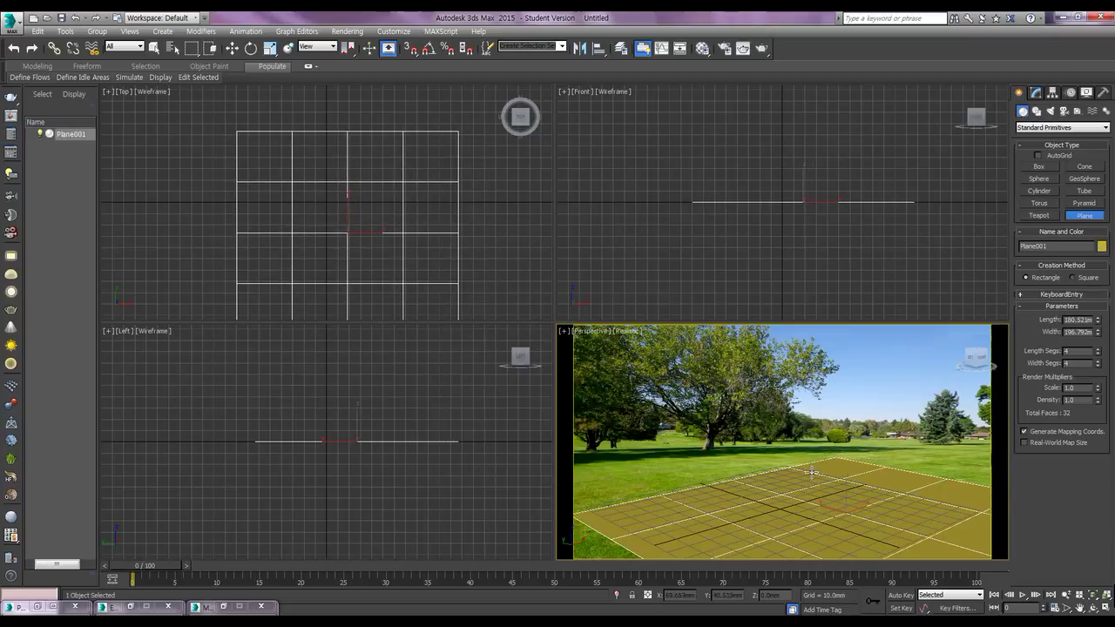
# Move the plane slightly left and up in the Top viewport
pyautogui.press('w')
pyautogui.click(354, 226)
pyautogui.moveTo(354, 223)
pyautogui.mouseDown()
pyautogui.moveTo(305, 218)
pyautogui.moveTo(322, 210)
pyautogui.mouseUp()
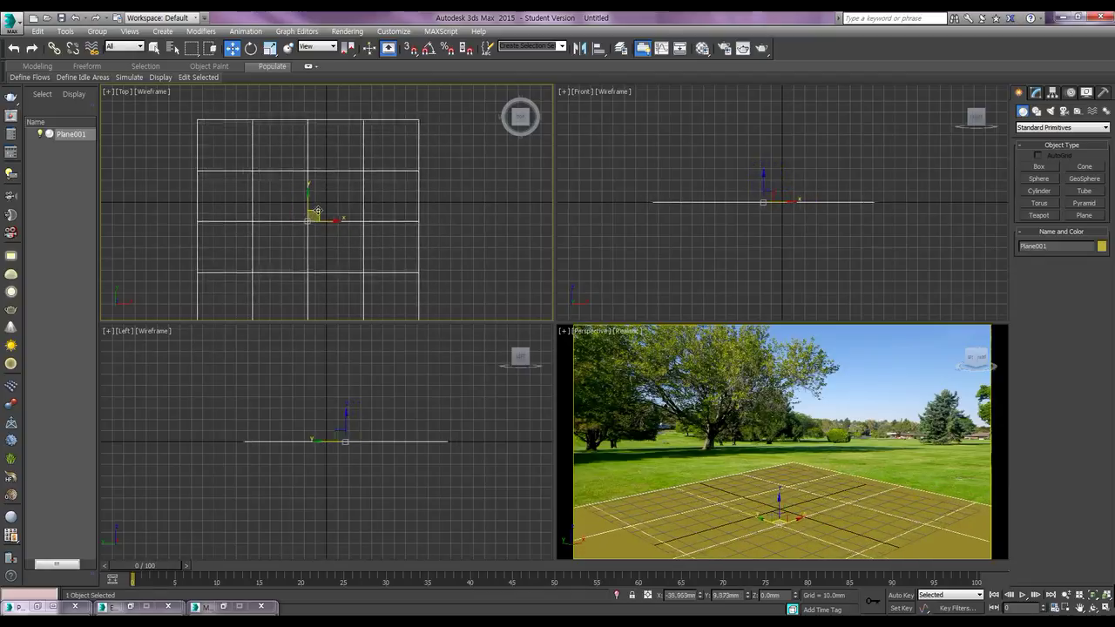
pyautogui.keyDown('alt'); pyautogui.moveTo(742, 507); pyautogui.dragTo(746, 502, button='middle'); pyautogui.keyUp('alt')
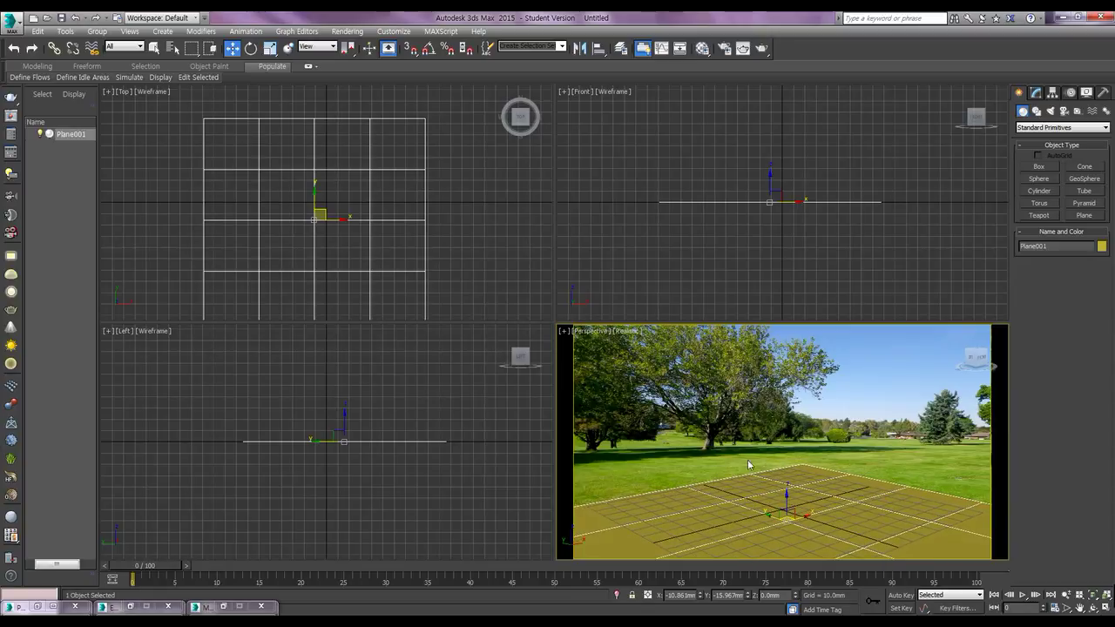
pyautogui.click(1084, 179)
# Draw a GeoSphere on the plane and set its radius to 20
pyautogui.moveTo(728, 498); pyautogui.dragTo(722, 491)
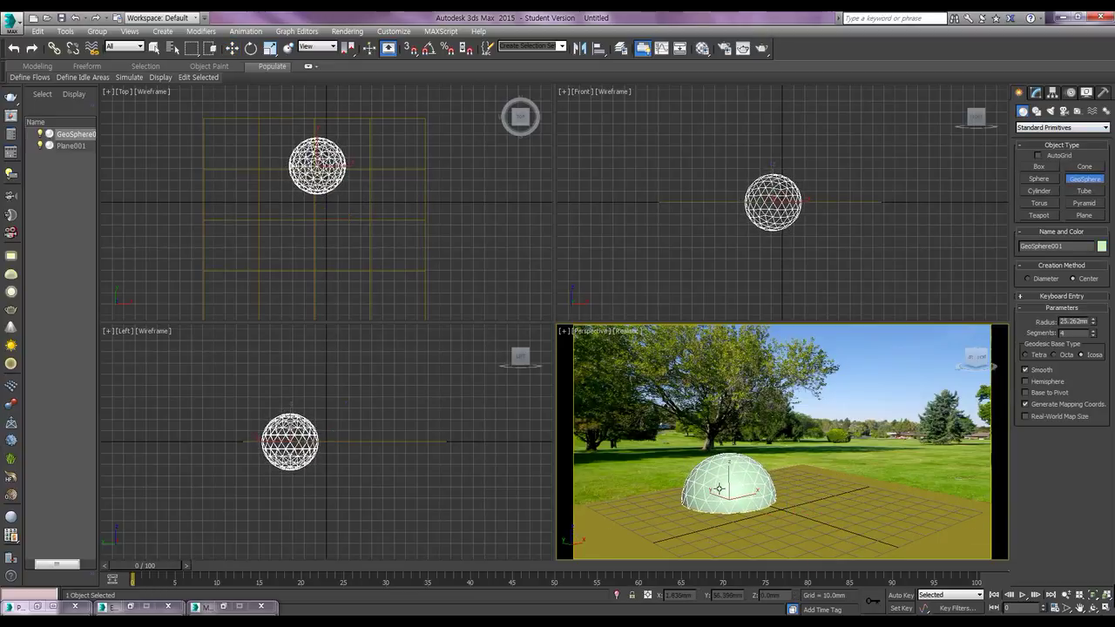
pyautogui.doubleClick(1077, 321)
pyautogui.write('20')
pyautogui.press('Return')
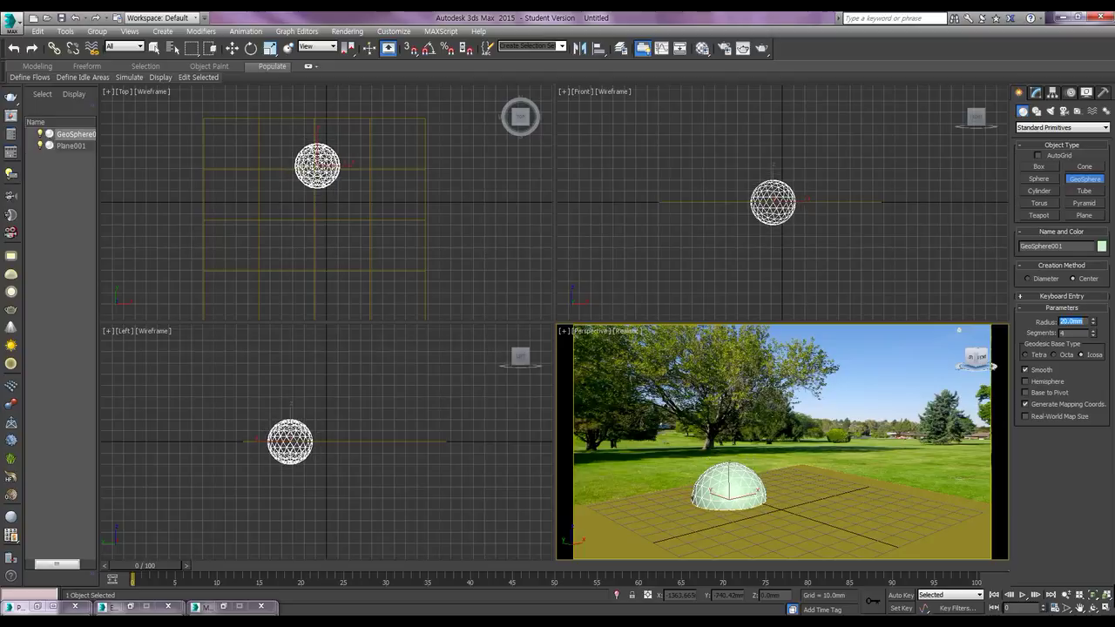
# Align the sphere's Z minimum to Plane001's minimum, then Shift-drag a copy in Top view
pyautogui.hotkey('alt', 'a')
pyautogui.click(788, 486)
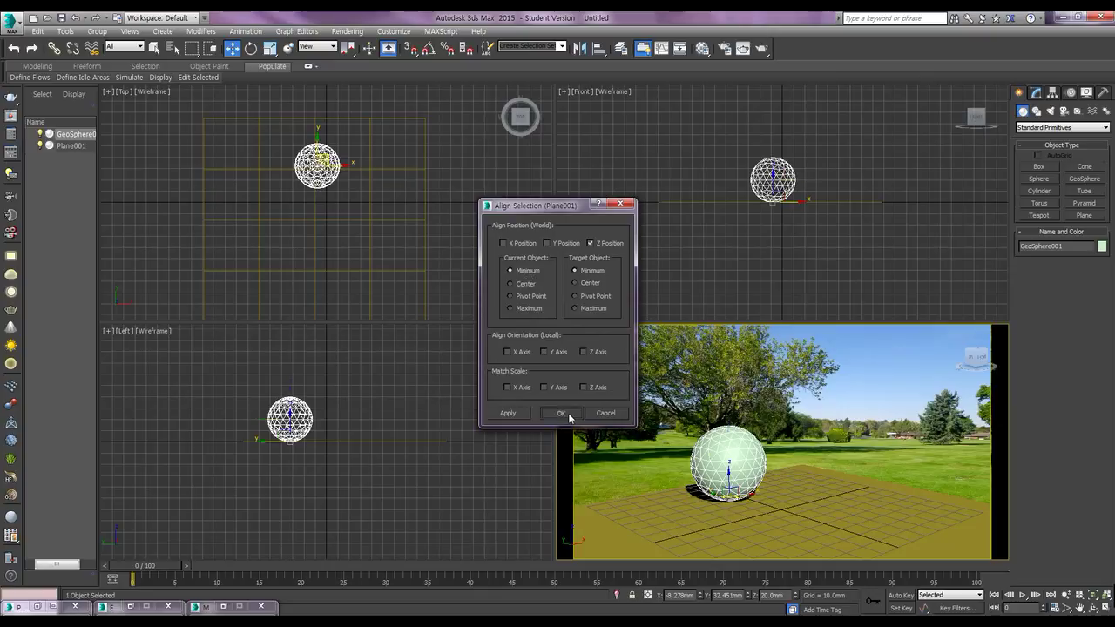
pyautogui.click(561, 415)
pyautogui.rightClick(356, 295)
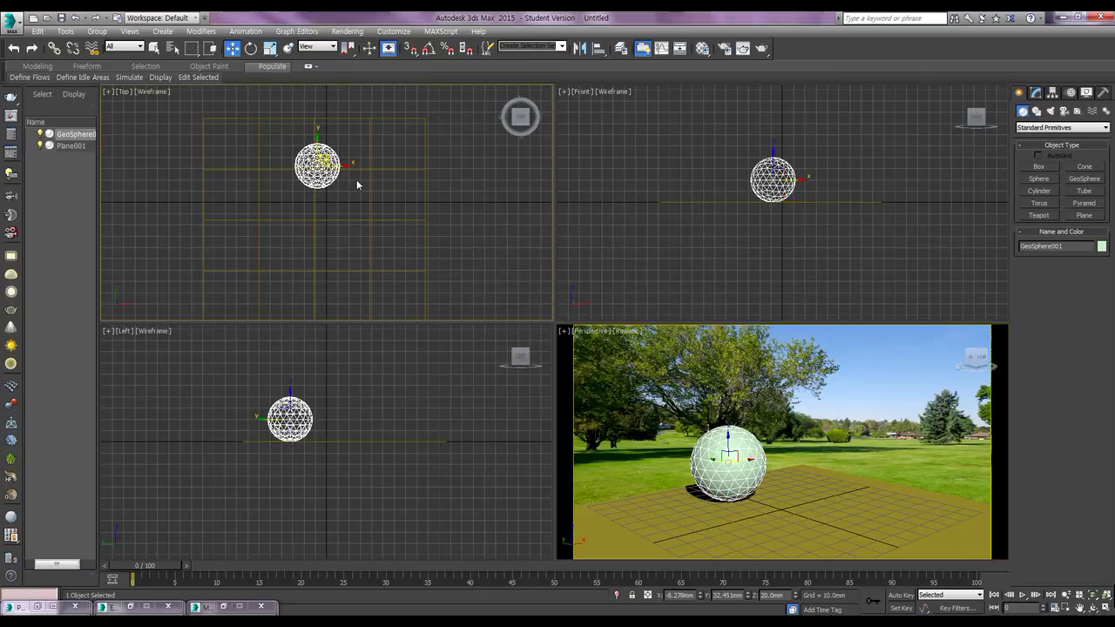
pyautogui.moveTo(324, 162)
pyautogui.keyDown('shift'); pyautogui.mouseDown()
pyautogui.moveTo(369, 219)
pyautogui.moveTo(357, 256)
pyautogui.mouseUp(); pyautogui.keyUp('shift')
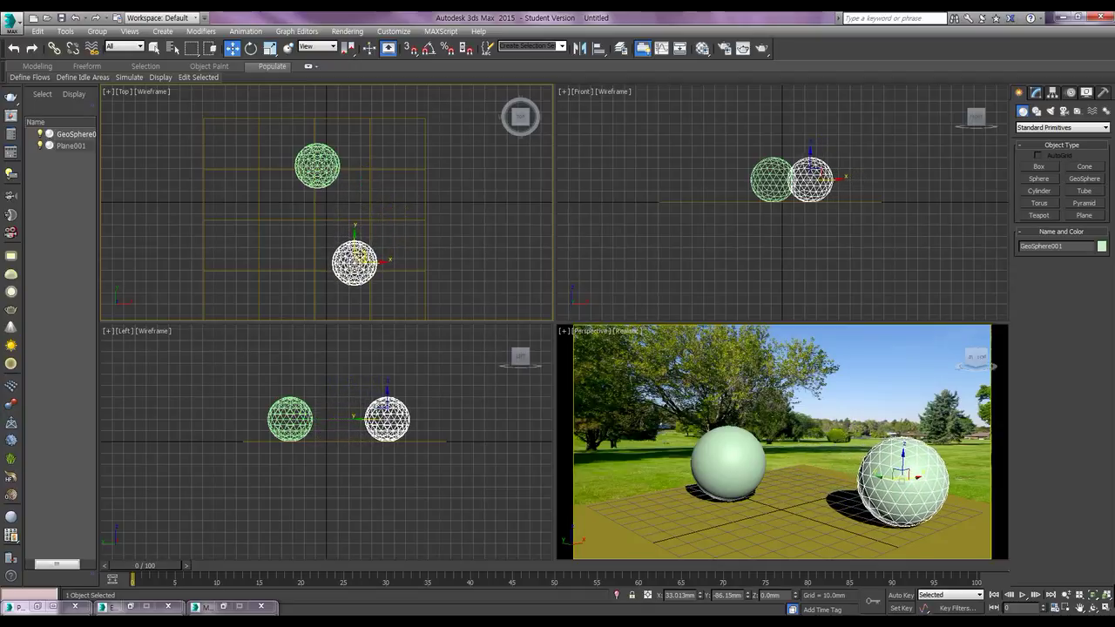
# Accept the copy as GeoSphere002, nudge GeoSphere001 in Top view, and deselect everything
pyautogui.keyDown('shift'); pyautogui.moveTo(357, 256); pyautogui.dragTo(360, 254); pyautogui.keyUp('shift')
pyautogui.click(559, 368)
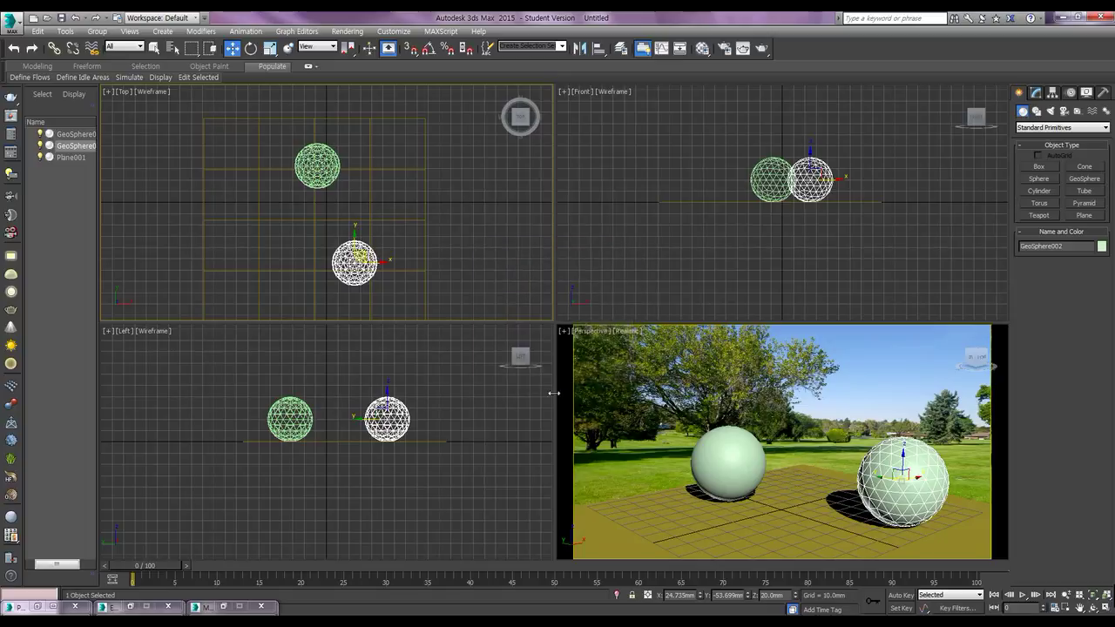
pyautogui.click(732, 455)
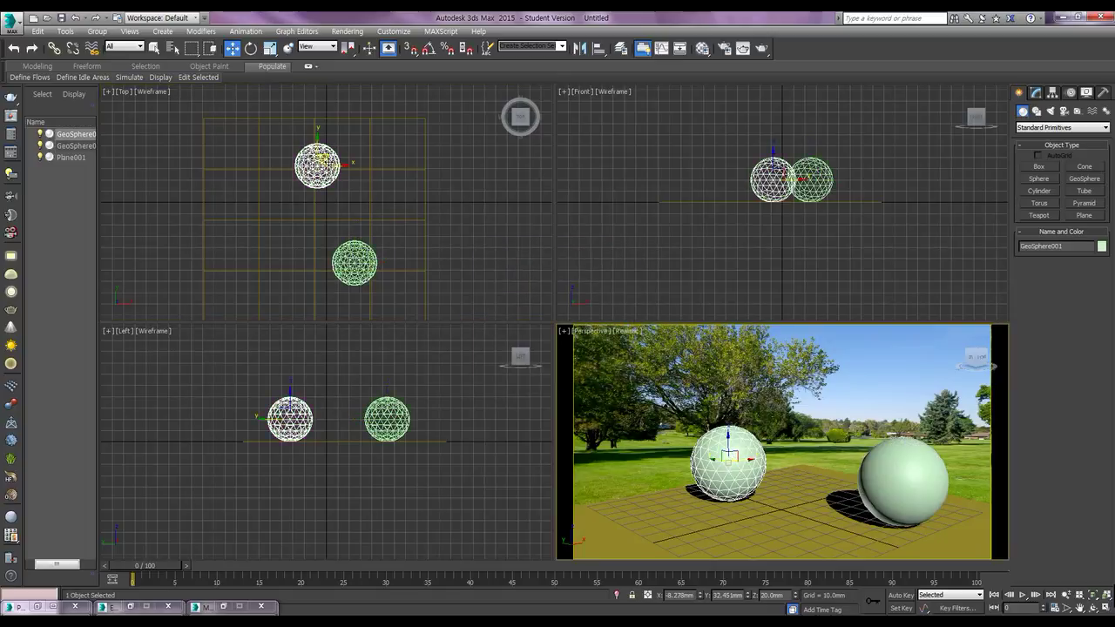
pyautogui.moveTo(330, 162)
pyautogui.mouseDown()
pyautogui.moveTo(359, 180)
pyautogui.moveTo(331, 187)
pyautogui.mouseUp()
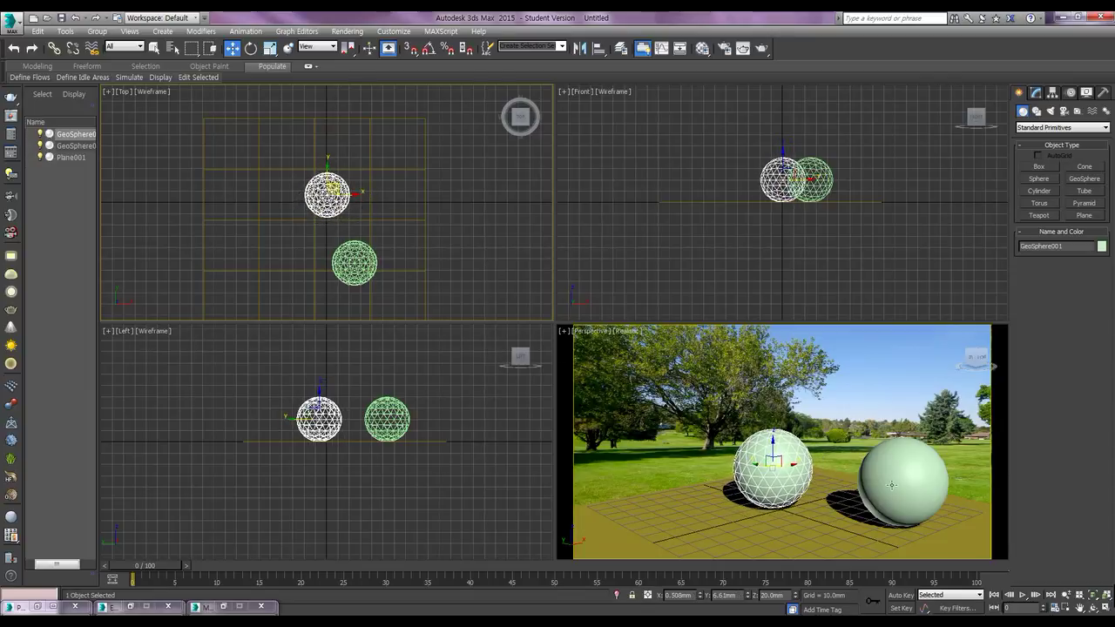
pyautogui.click(897, 425)
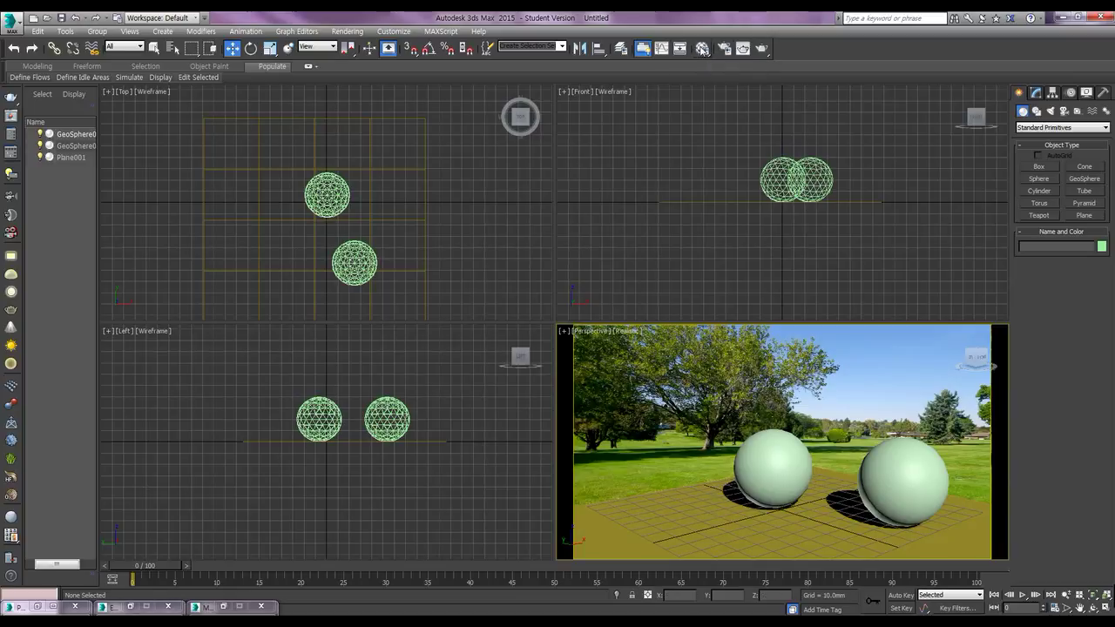
# Place a VRaySun aimed at the spheres, adding VRaySky but keeping the park environment map
pyautogui.click(1052, 112)
pyautogui.click(1059, 127)
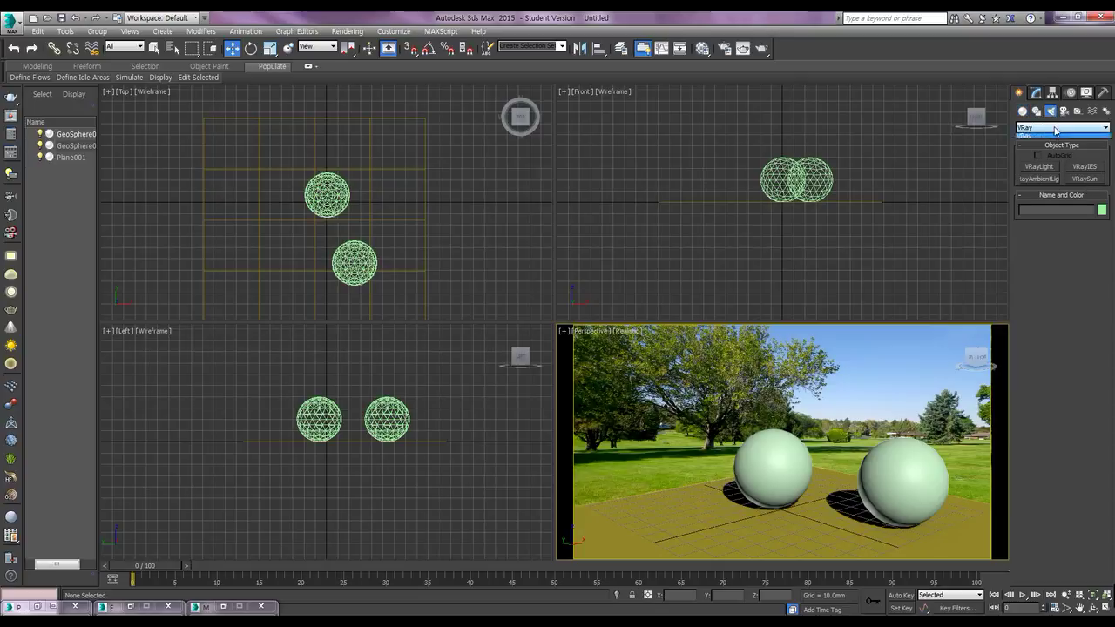
pyautogui.click(1029, 154)
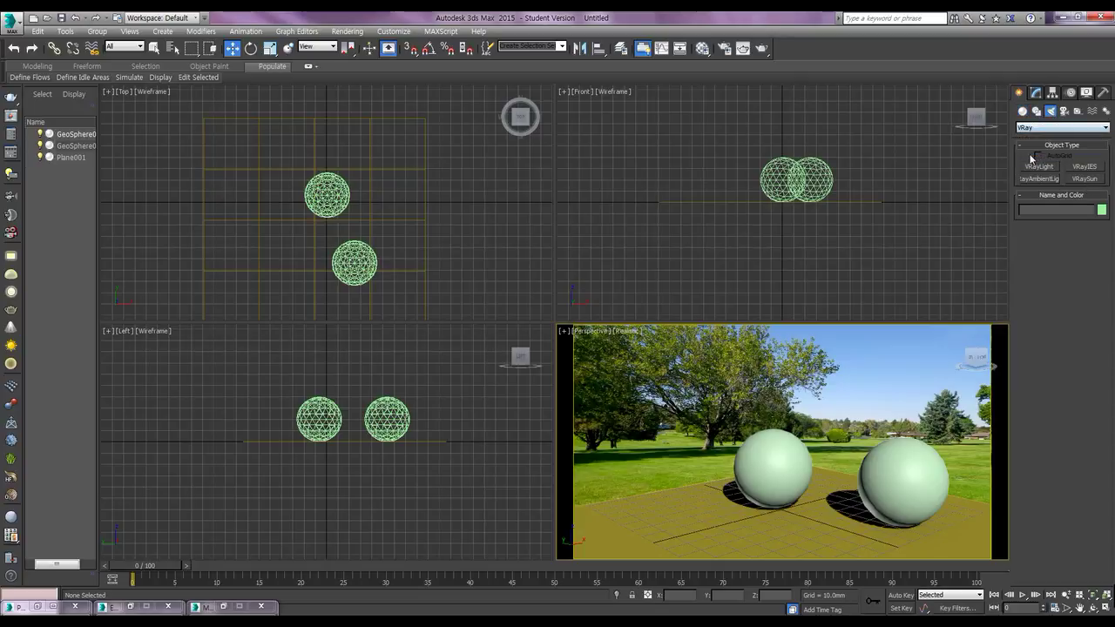
pyautogui.click(1086, 179)
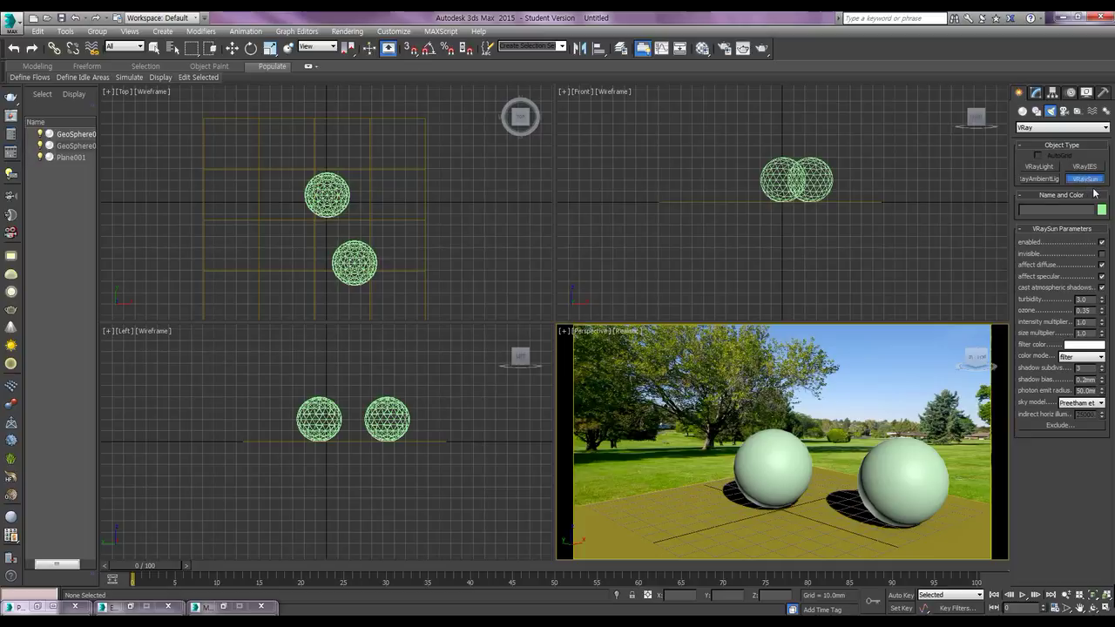
pyautogui.scroll(-3, 249, 169)
pyautogui.scroll(-3, 200, 132)
pyautogui.moveTo(216, 128); pyautogui.dragTo(295, 221, button='middle')
pyautogui.moveTo(229, 137); pyautogui.dragTo(349, 272)
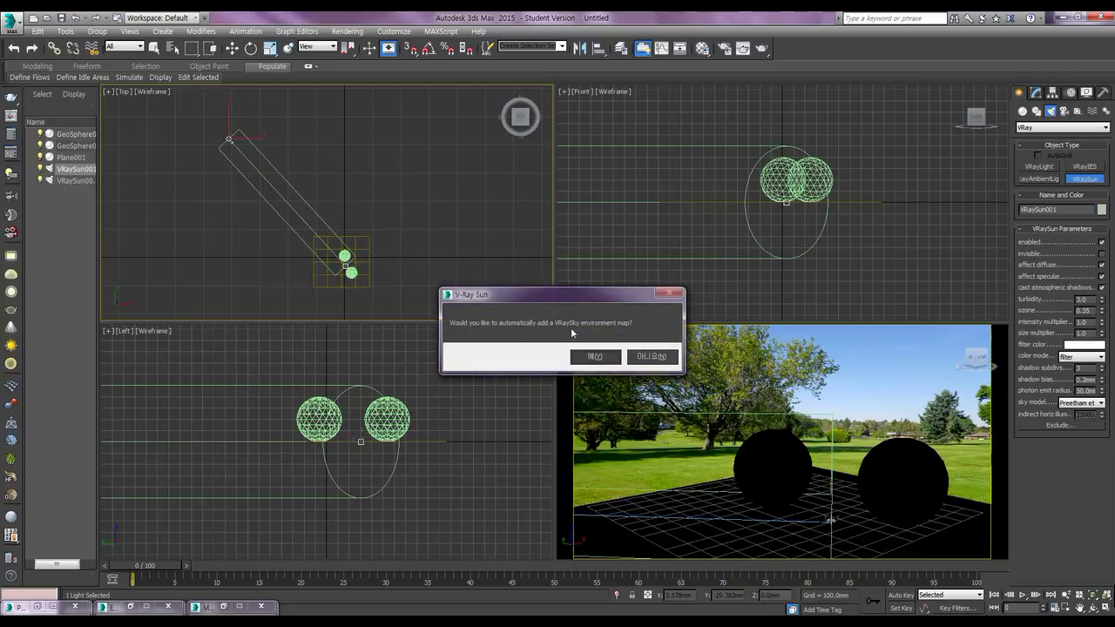
pyautogui.click(596, 357)
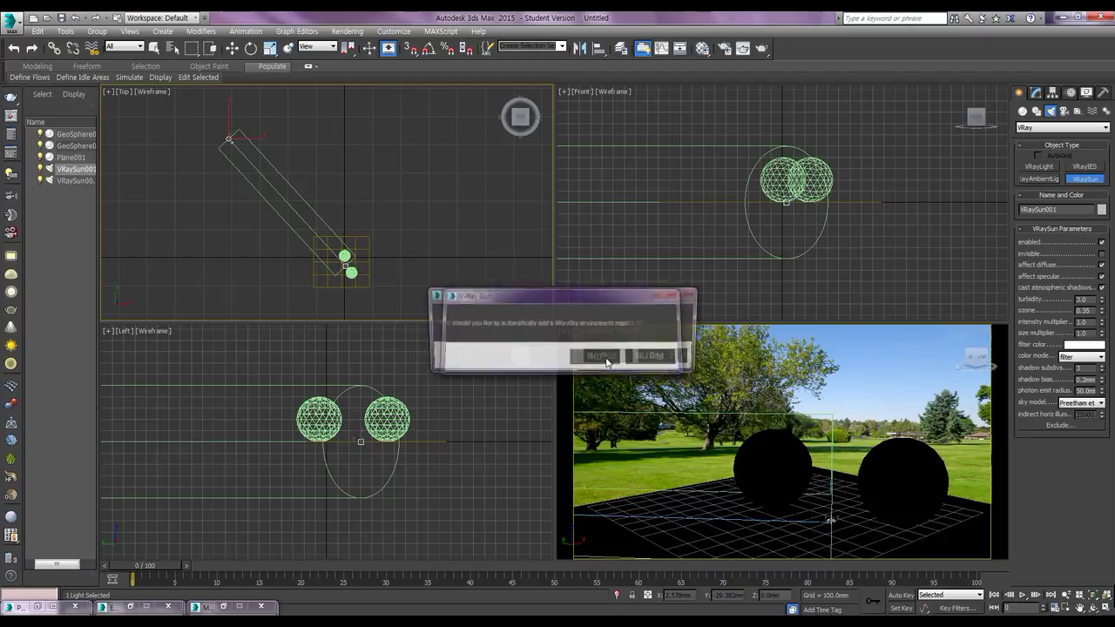
pyautogui.click(663, 358)
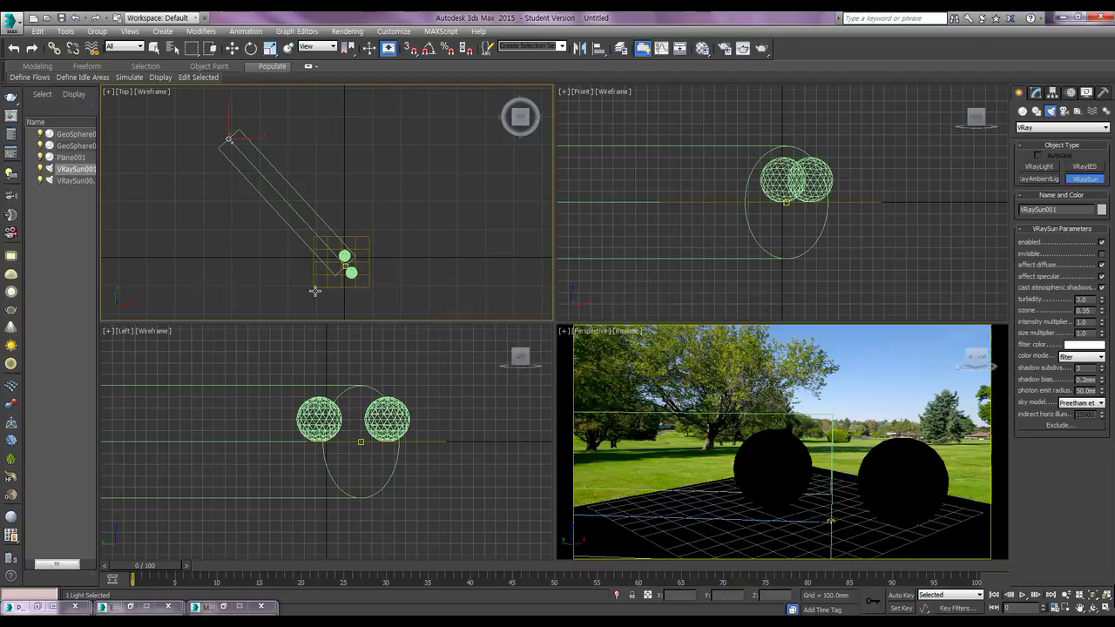
# Move VRaySun001 up to 772.597 mm in the Left viewport
pyautogui.scroll(-5, 336, 405)
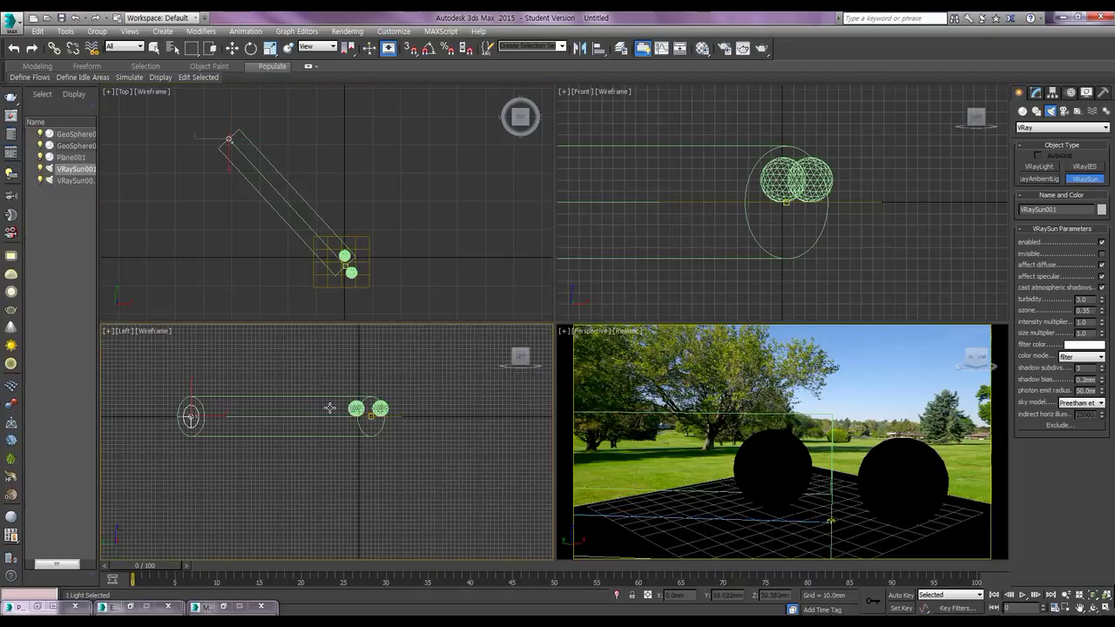
pyautogui.moveTo(294, 423); pyautogui.dragTo(299, 428, button='middle')
pyautogui.press('w')
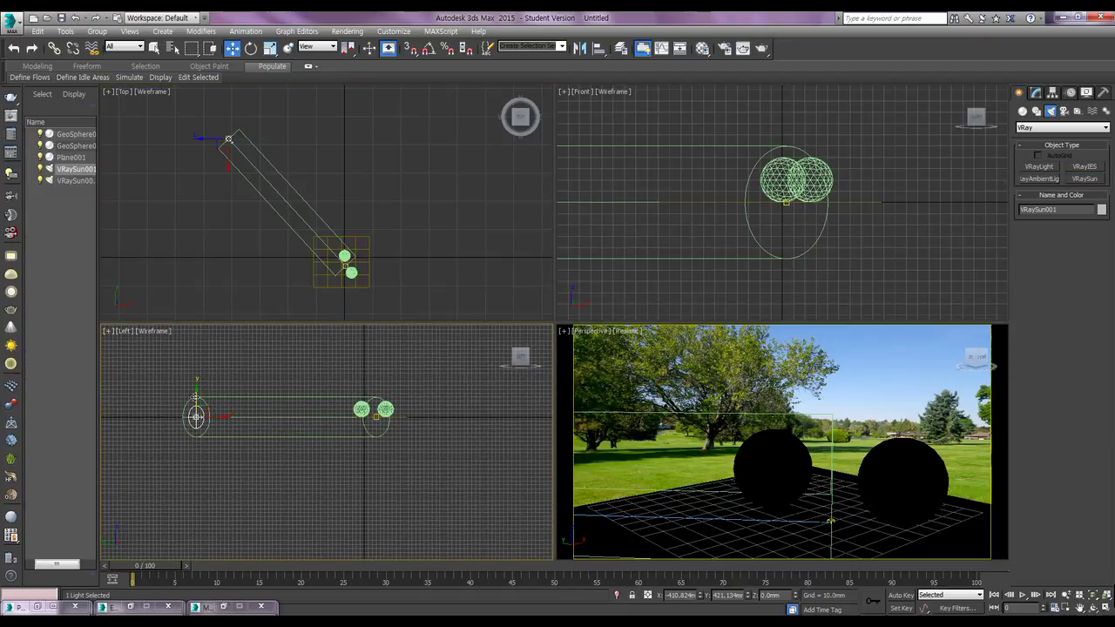
pyautogui.moveTo(197, 416); pyautogui.dragTo(381, 87)
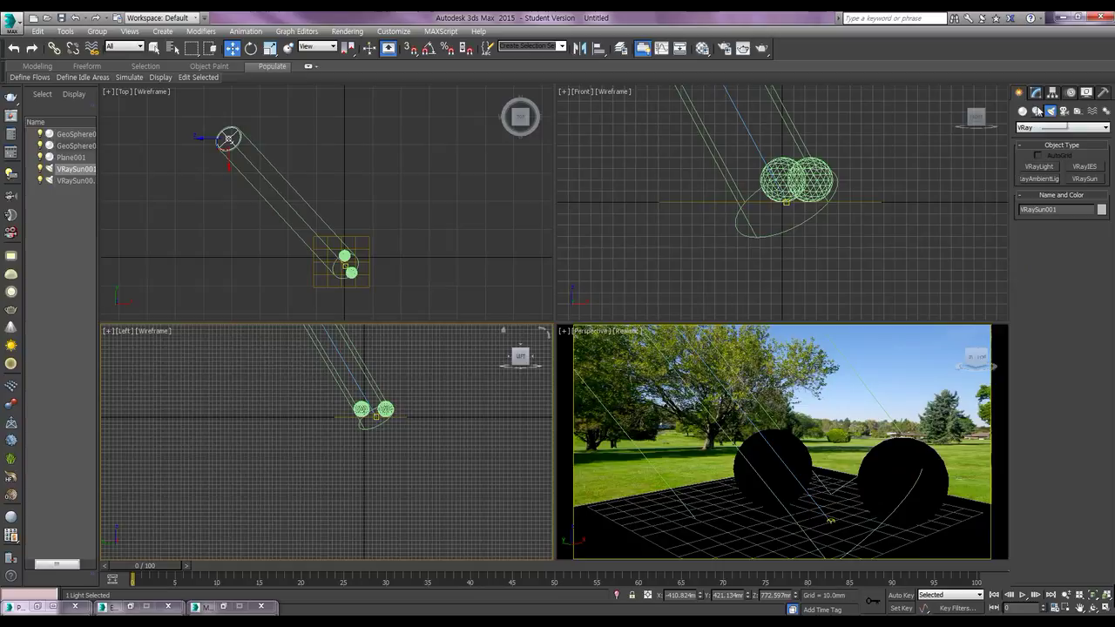
pyautogui.click(1037, 94)
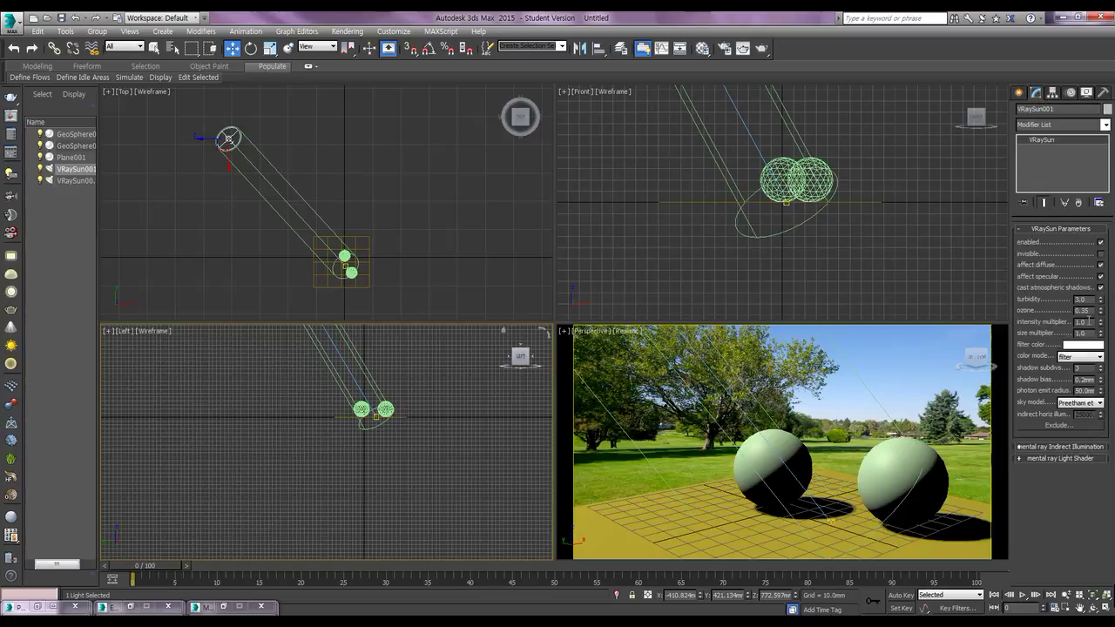
# Set the V-Ray sun size multiplier to 30 and switch its sky model to CIE Overcast
pyautogui.write('0.5')
pyautogui.press('Return')
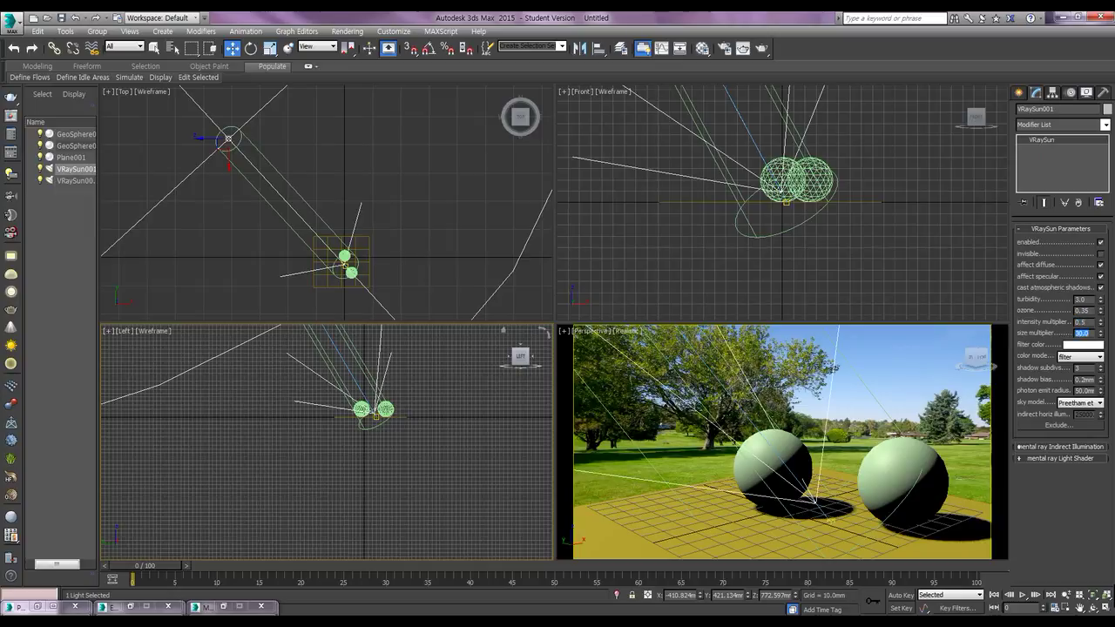
pyautogui.click(1073, 404)
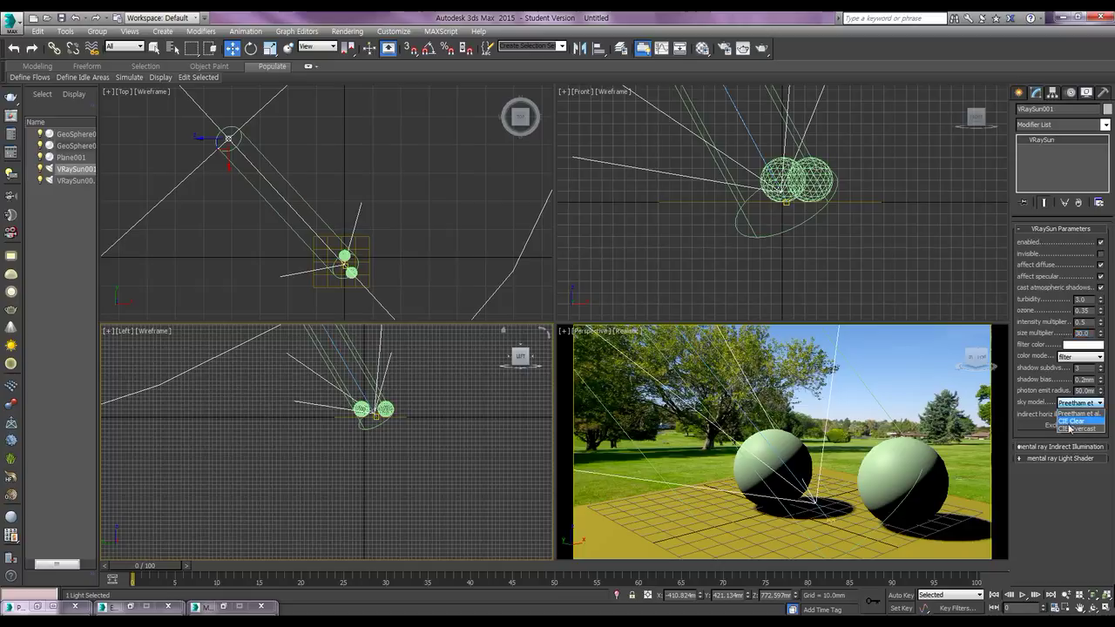
pyautogui.click(1069, 429)
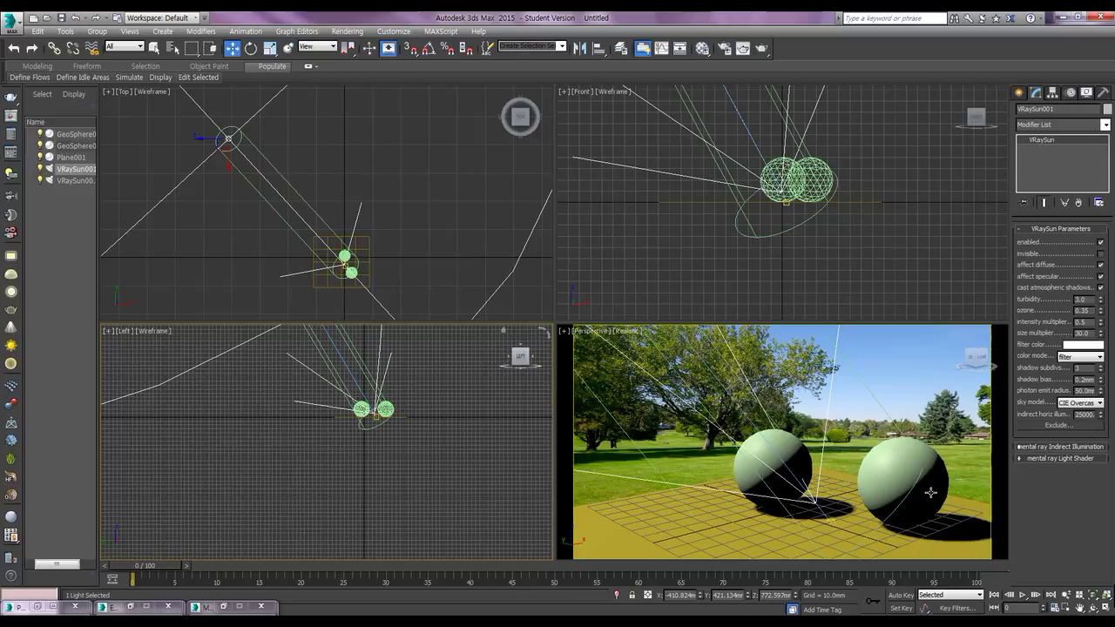
pyautogui.moveTo(841, 494)
pyautogui.mouseDown(button='middle')
pyautogui.moveTo(825, 493)
pyautogui.moveTo(834, 493)
pyautogui.mouseUp(button='middle')
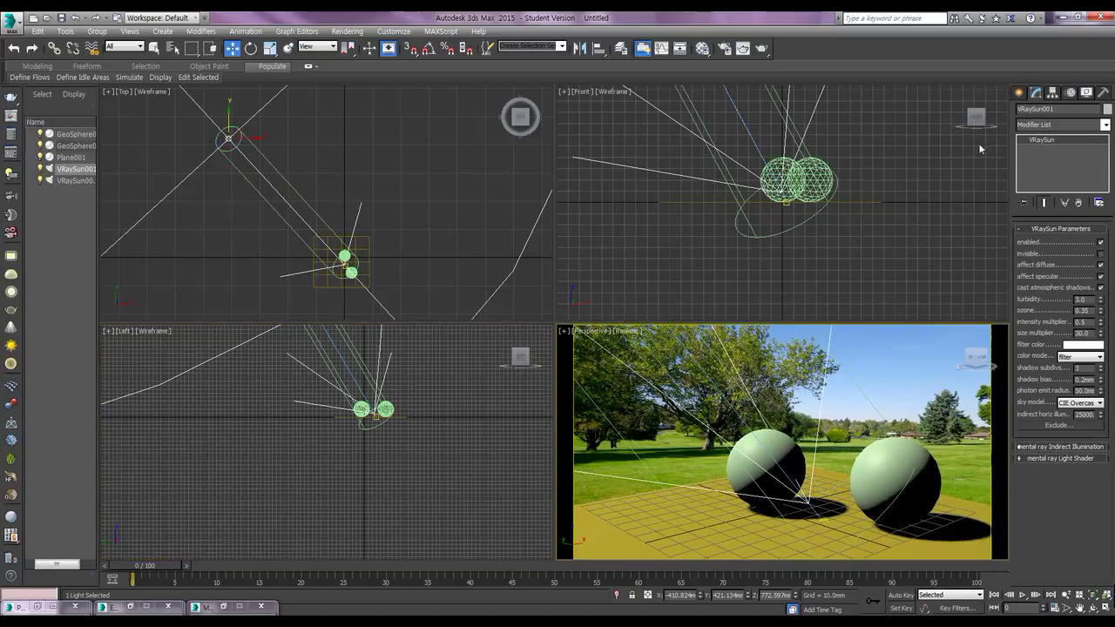
pyautogui.click(1019, 93)
# Create a VRayPhysicalCamera in the Top view aimed at the two spheres
pyautogui.click(1065, 113)
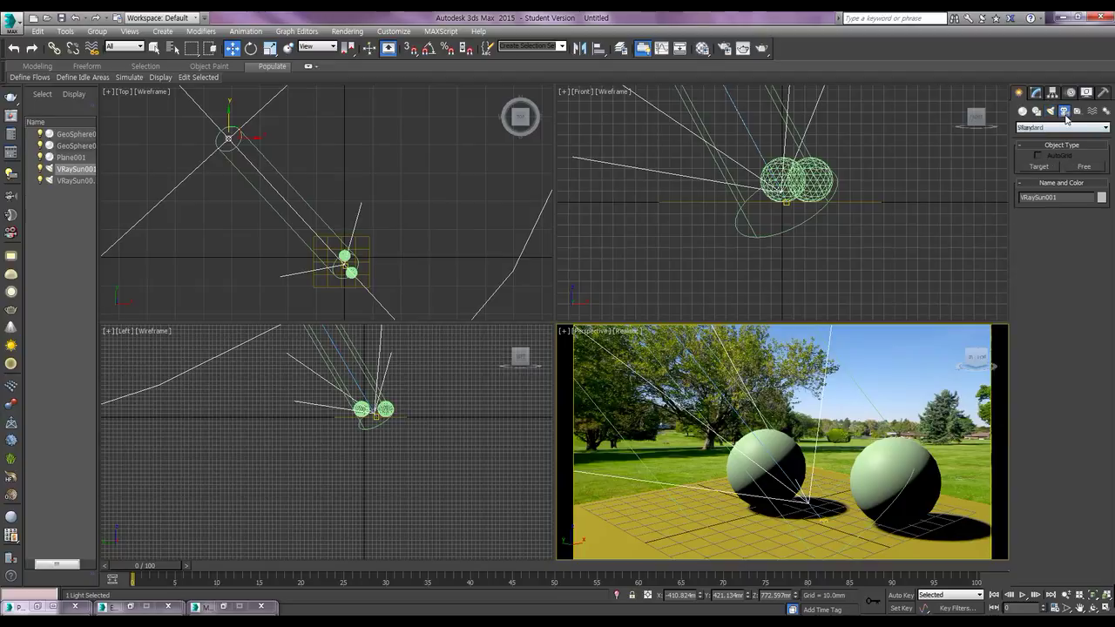
pyautogui.click(1061, 127)
pyautogui.click(1035, 144)
pyautogui.click(1089, 167)
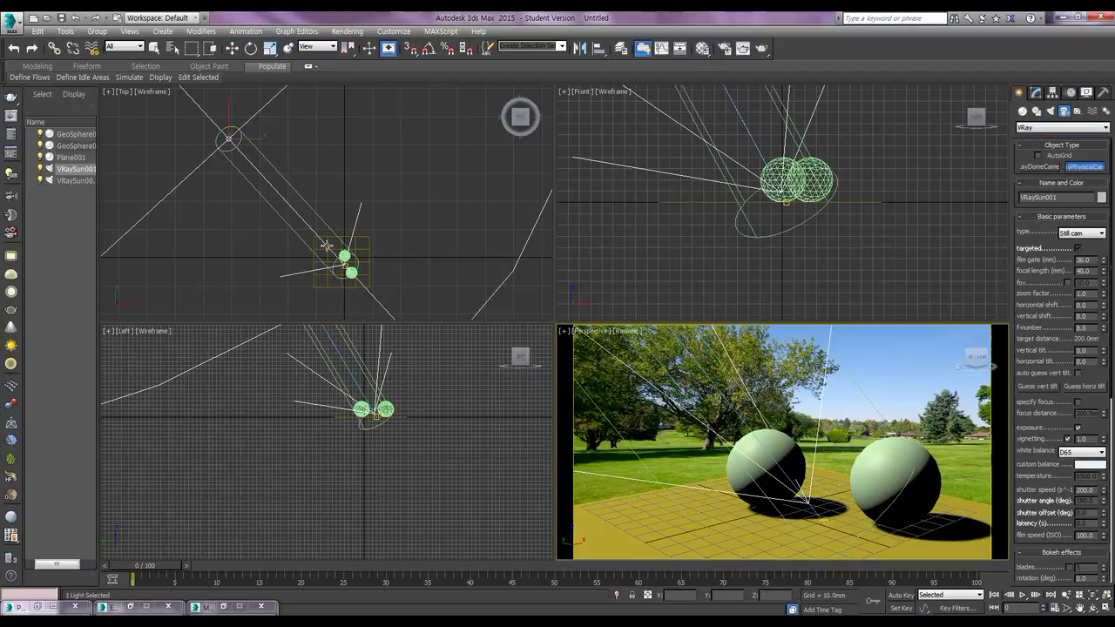
pyautogui.moveTo(331, 285); pyautogui.dragTo(341, 164, button='middle')
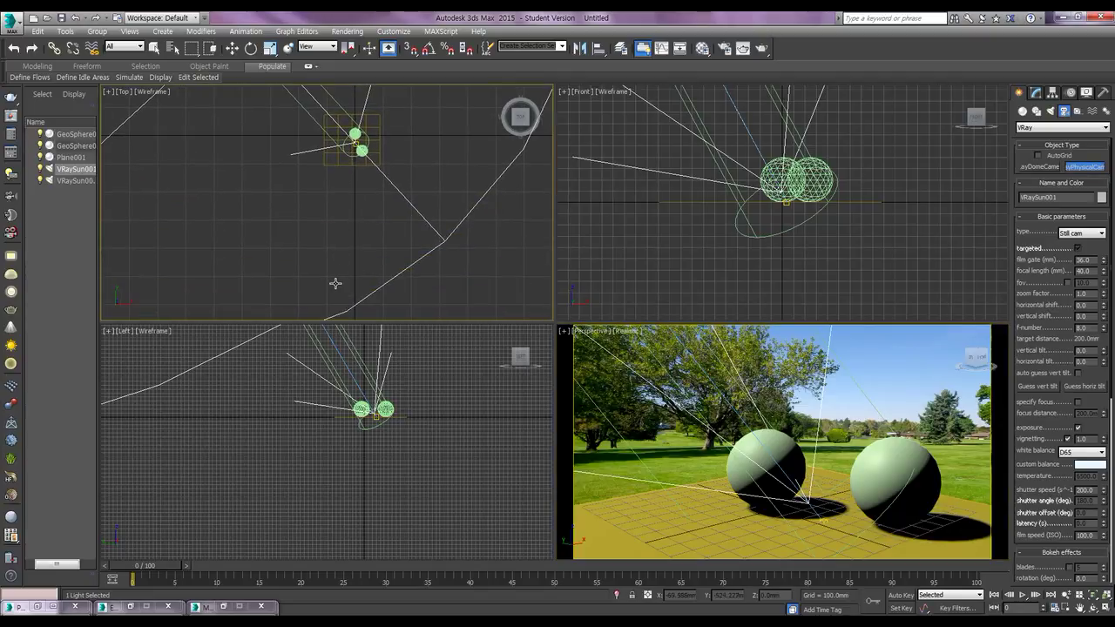
pyautogui.moveTo(336, 283); pyautogui.dragTo(354, 138)
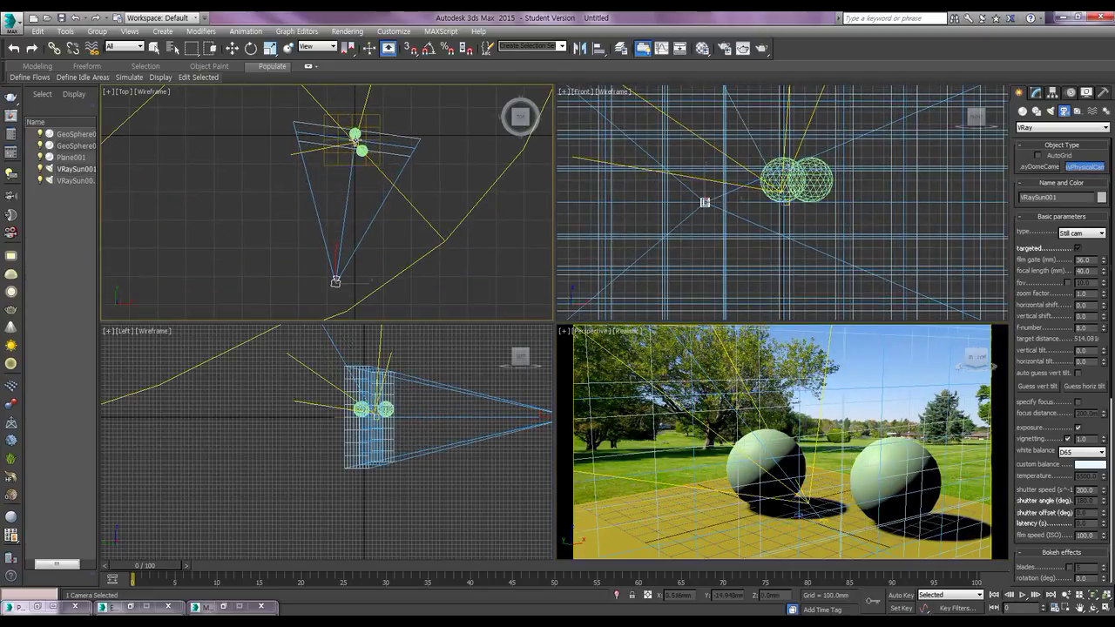
# Select the camera and raise it above the ground in the Left view
pyautogui.moveTo(456, 400); pyautogui.dragTo(378, 398, button='middle')
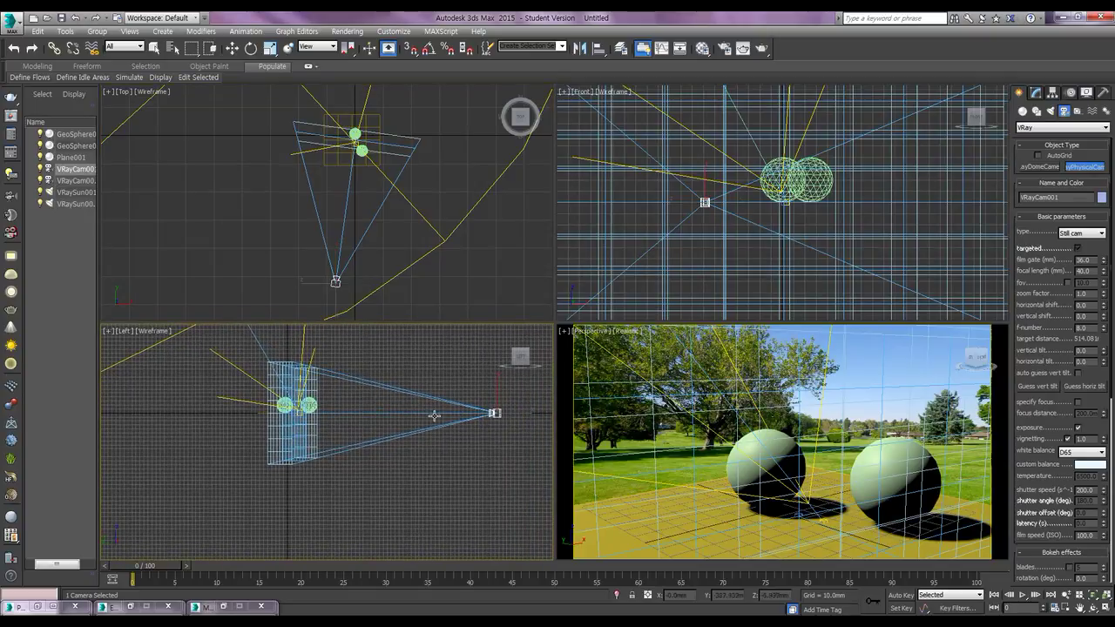
pyautogui.press('w')
pyautogui.moveTo(507, 482); pyautogui.dragTo(340, 378)
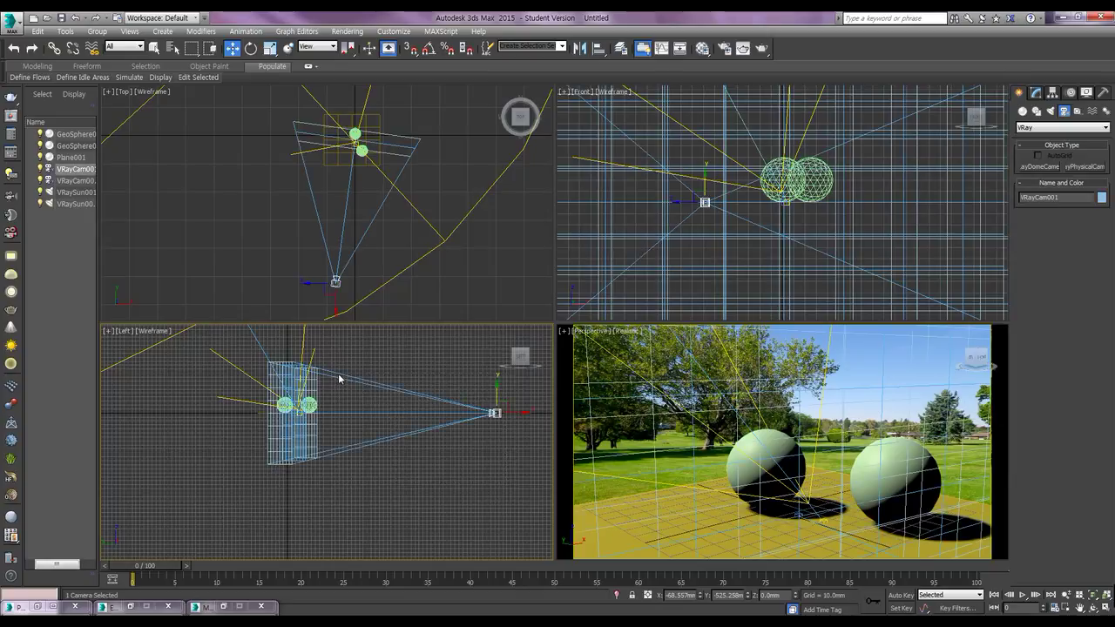
pyautogui.press('c')
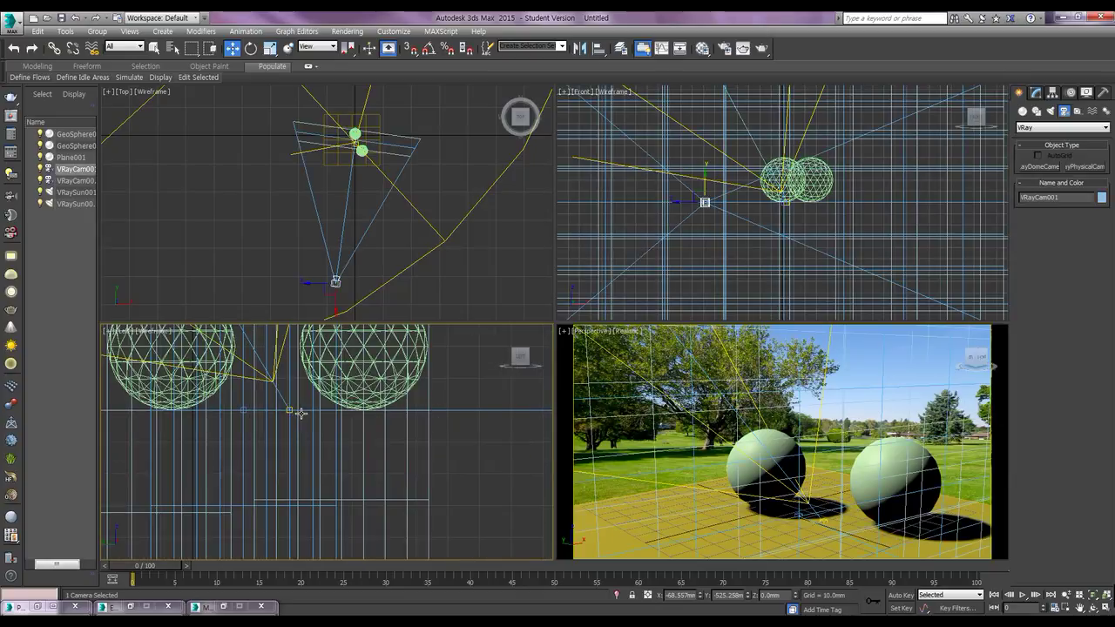
pyautogui.click(243, 407)
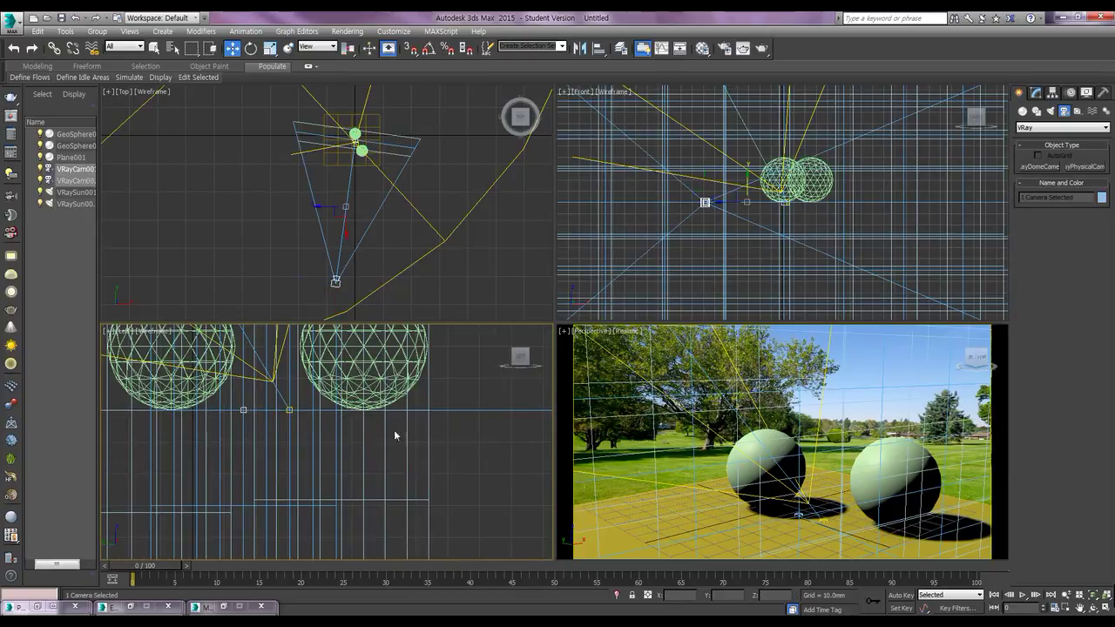
pyautogui.press('l')
pyautogui.scroll(-2, 447, 436)
pyautogui.scroll(-2, 478, 453)
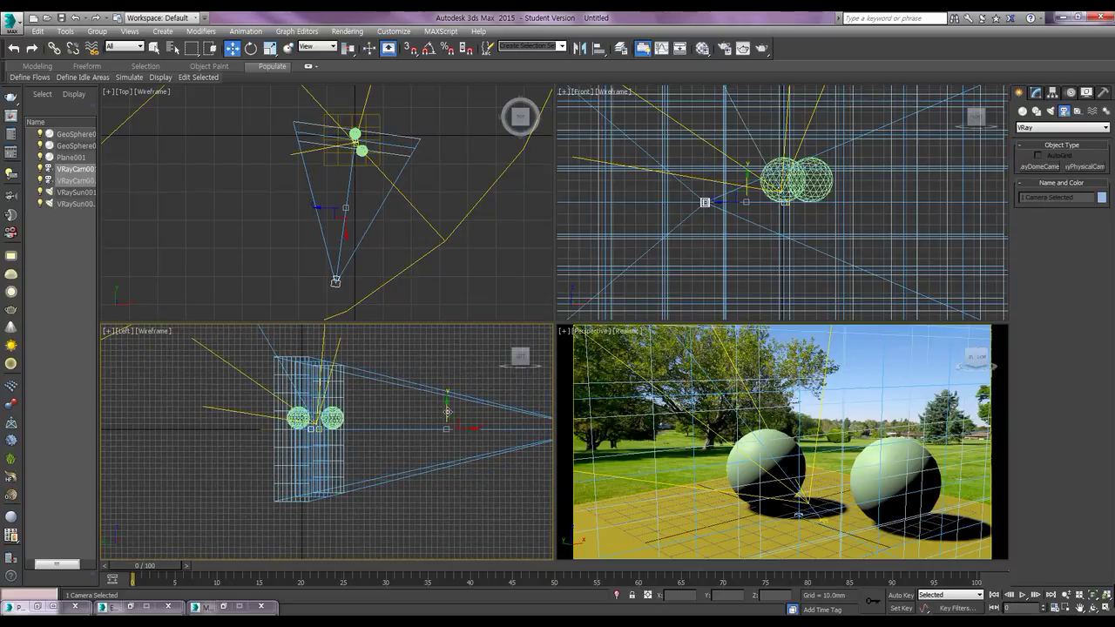
pyautogui.moveTo(447, 409); pyautogui.dragTo(459, 369)
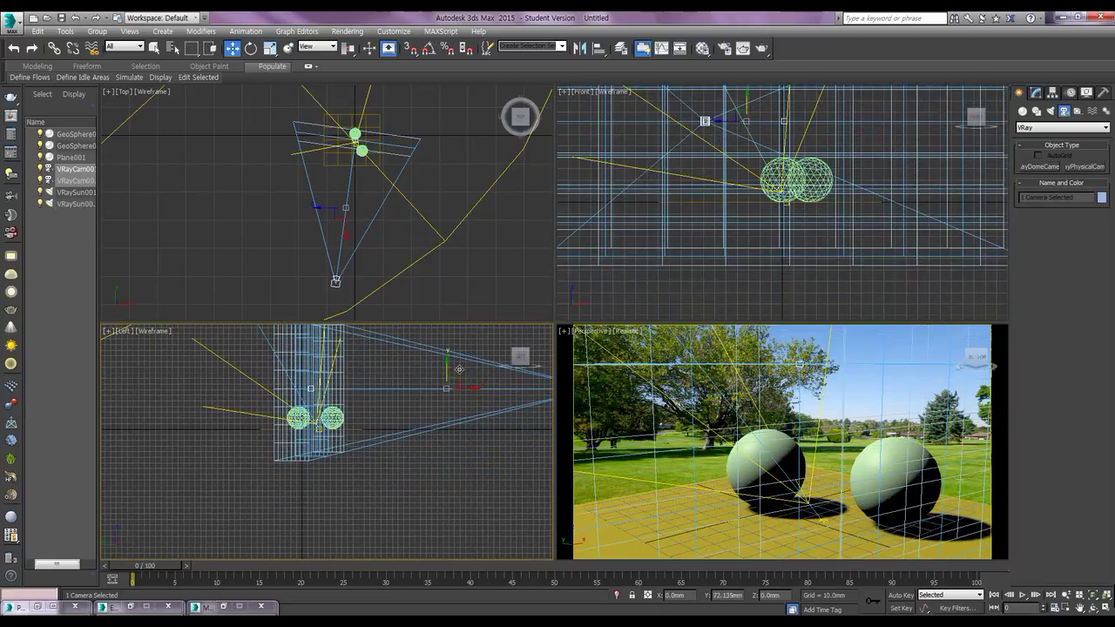
# Switch the Perspective viewport to look through VRayCam001
pyautogui.rightClick(599, 336)
pyautogui.click(599, 334)
pyautogui.moveTo(628, 344)
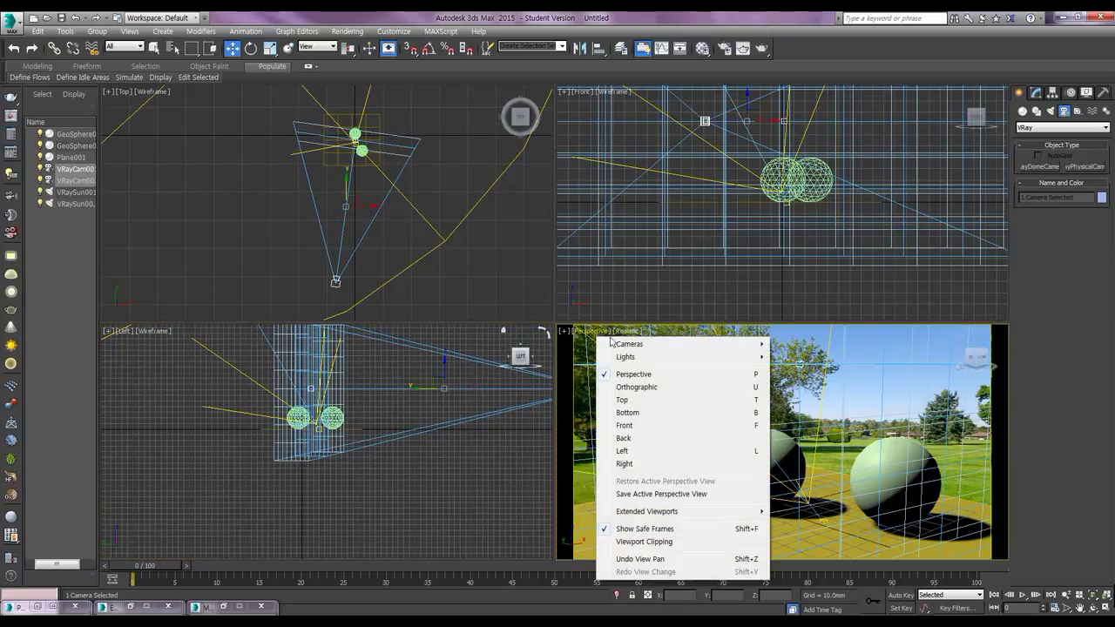
pyautogui.click(808, 344)
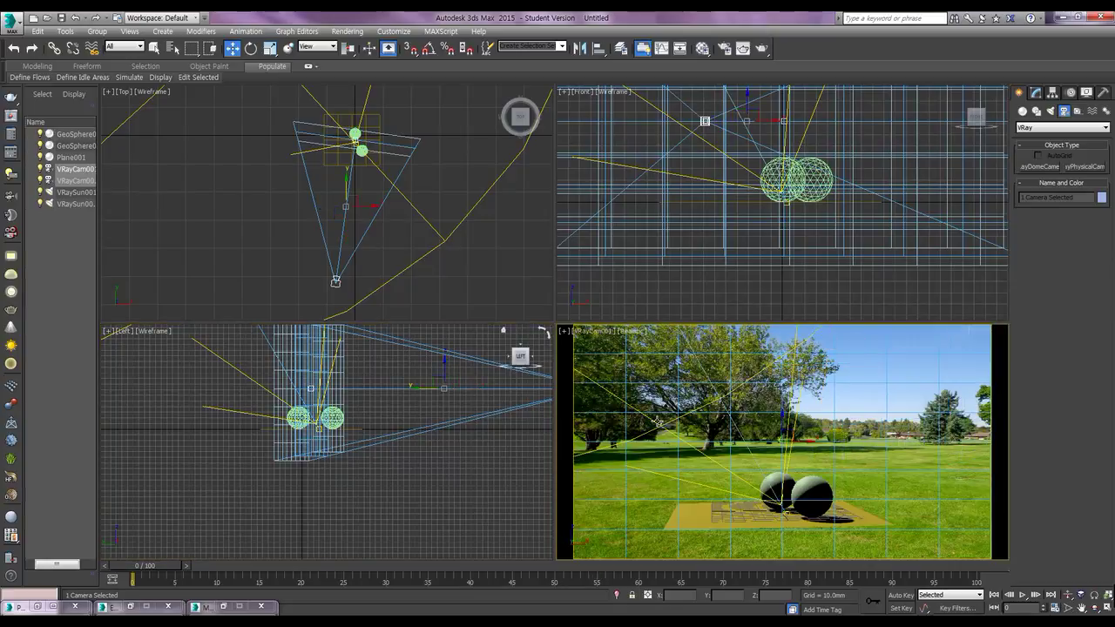
# Lower the camera slightly in the Left view and reposition it in the Top view
pyautogui.rightClick(447, 365)
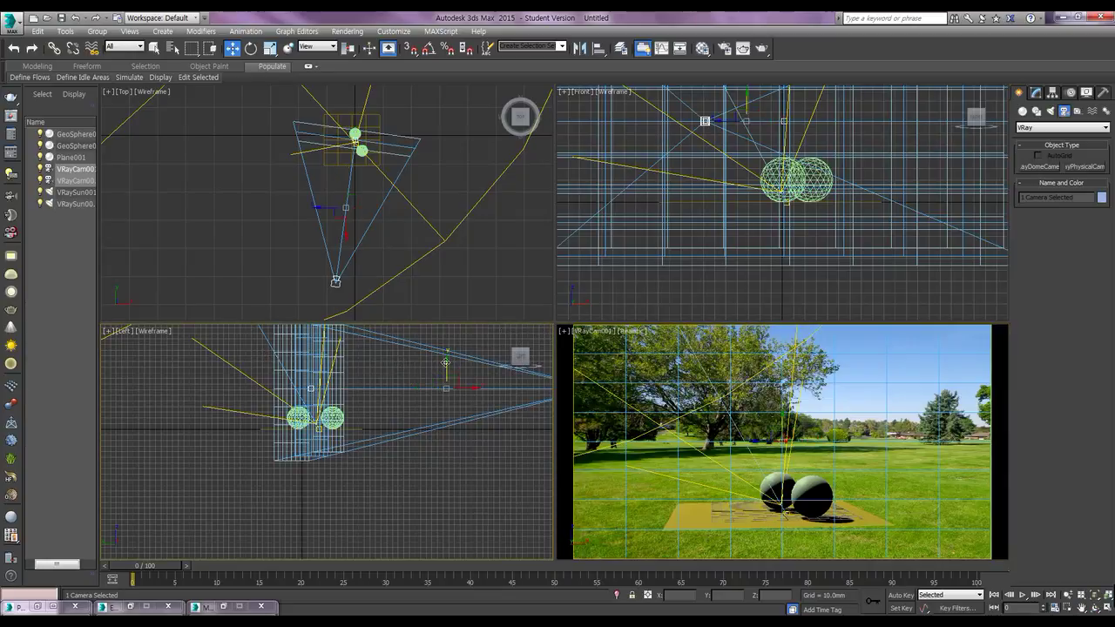
pyautogui.moveTo(445, 364); pyautogui.dragTo(446, 374)
pyautogui.rightClick(356, 278)
pyautogui.click(338, 286)
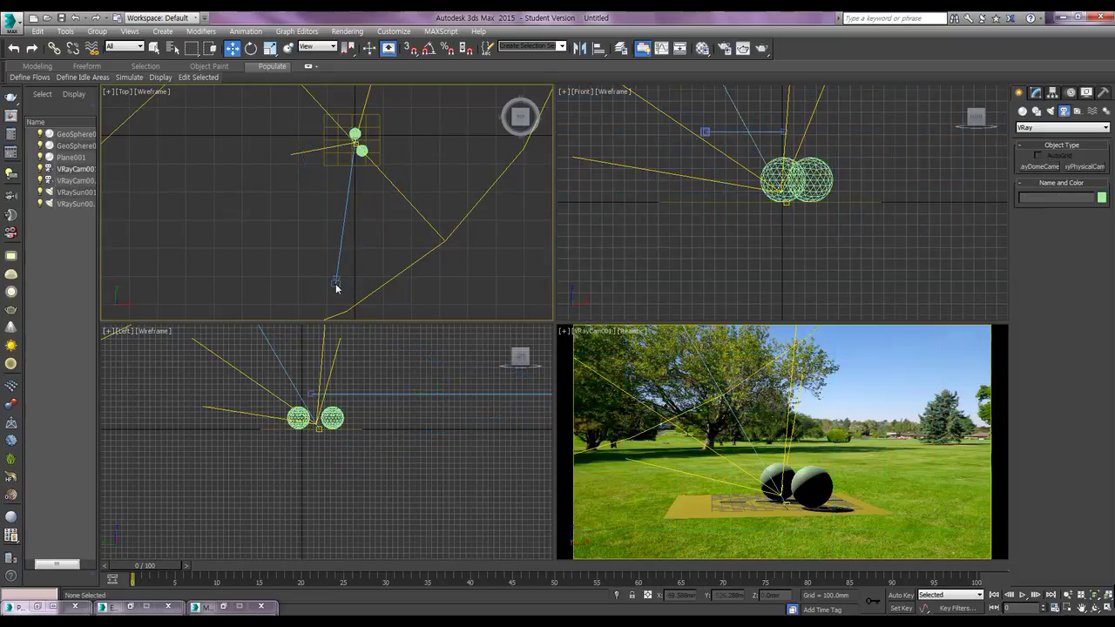
pyautogui.click(335, 283)
pyautogui.moveTo(336, 279); pyautogui.dragTo(288, 266)
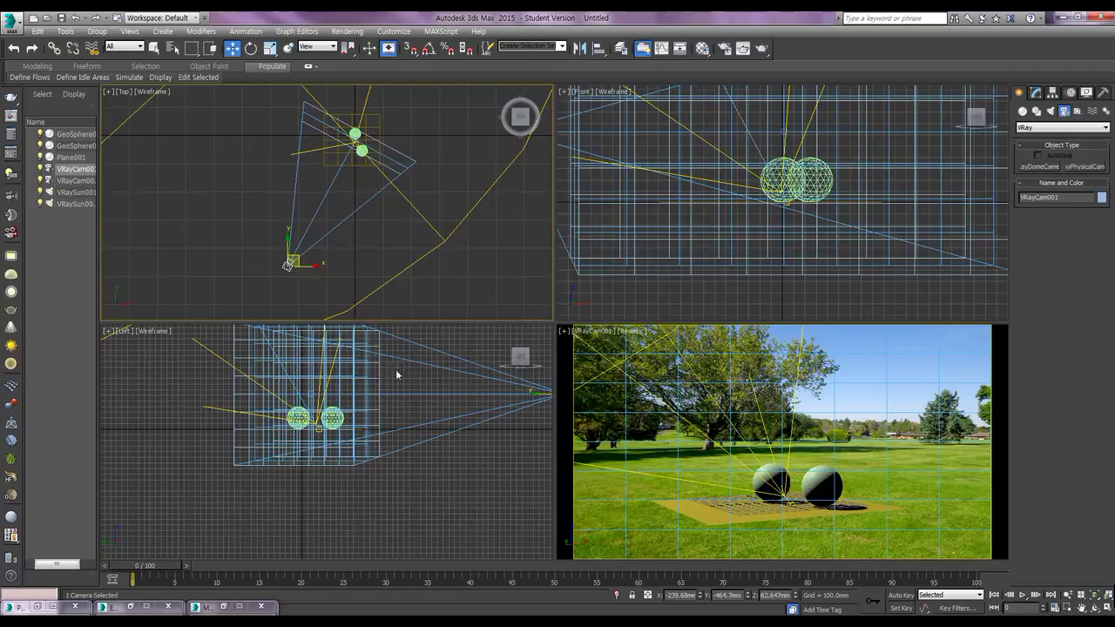
# Raise the camera, move it closer to the spheres, then lower its height
pyautogui.moveTo(396, 369); pyautogui.dragTo(343, 382, button='middle')
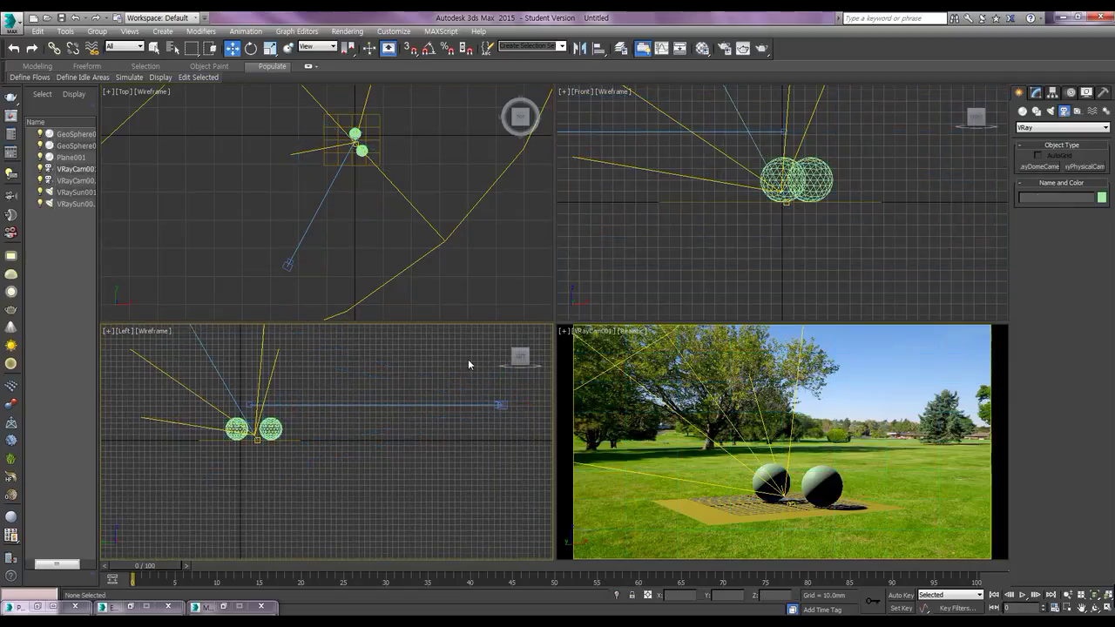
pyautogui.moveTo(500, 382); pyautogui.dragTo(501, 336)
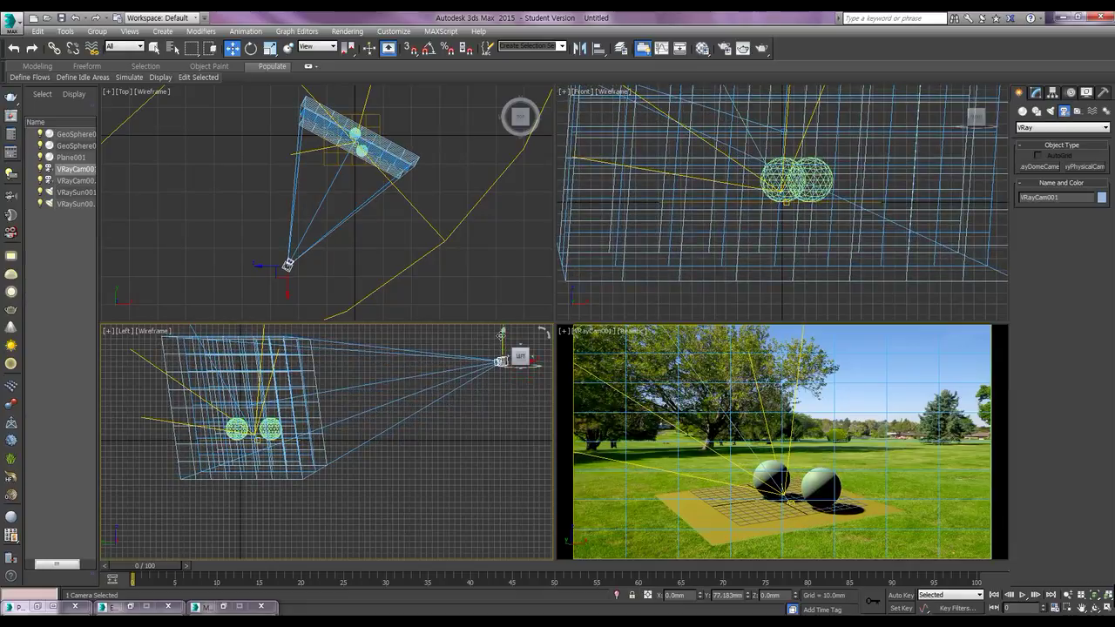
pyautogui.moveTo(292, 261); pyautogui.dragTo(334, 184)
pyautogui.click(348, 359)
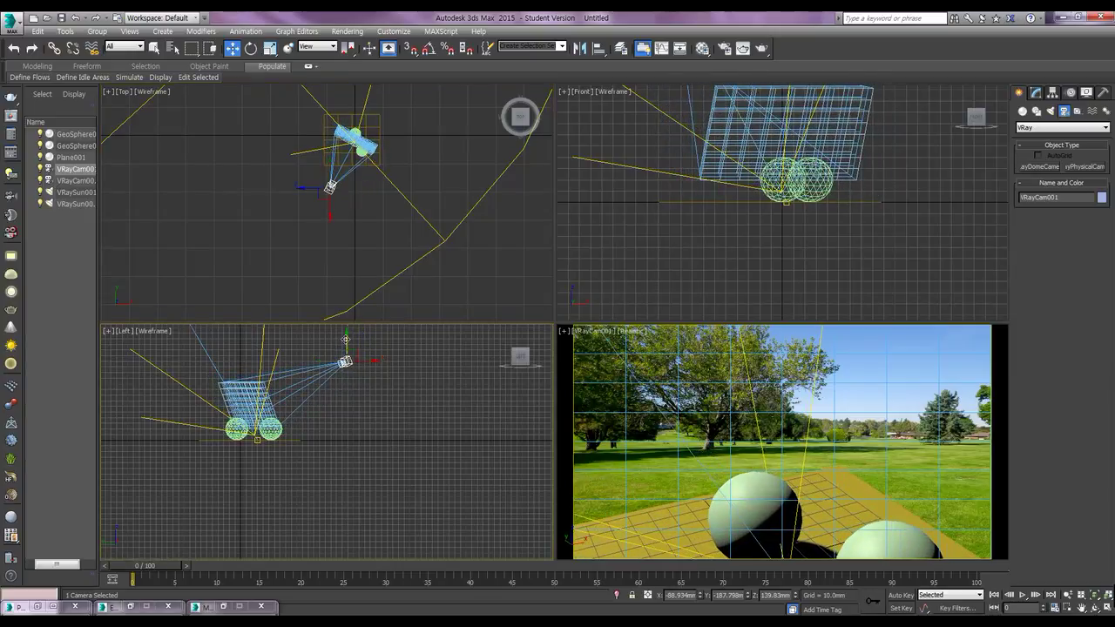
pyautogui.moveTo(346, 340); pyautogui.dragTo(345, 397)
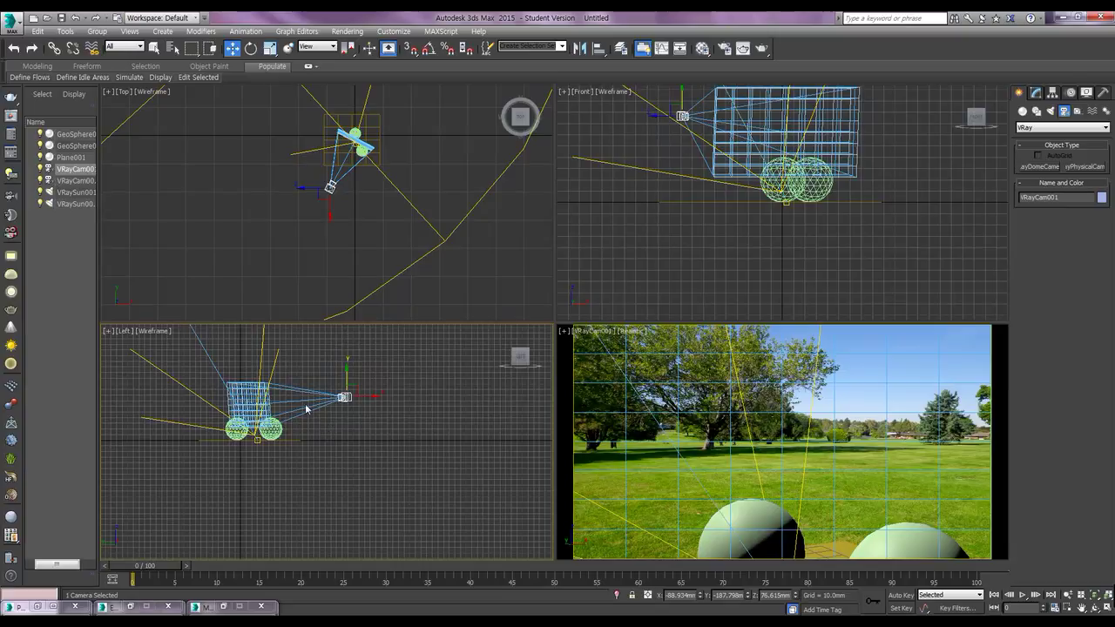
pyautogui.moveTo(261, 404); pyautogui.dragTo(296, 404, button='middle')
# Add the camera target to the selection and lower camera and target together
pyautogui.scroll(5, 296, 404)
pyautogui.scroll(4, 297, 404)
pyautogui.scroll(3, 296, 404)
pyautogui.scroll(2, 455, 393)
pyautogui.scroll(2, 427, 383)
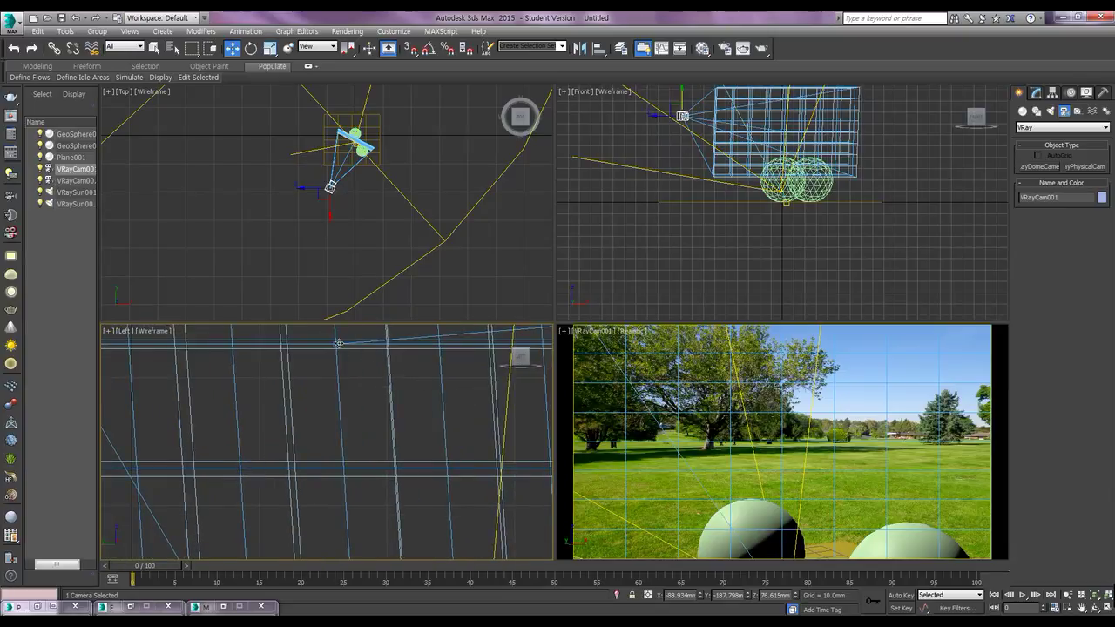
pyautogui.keyDown('ctrl'); pyautogui.click(336, 342); pyautogui.keyUp('ctrl')
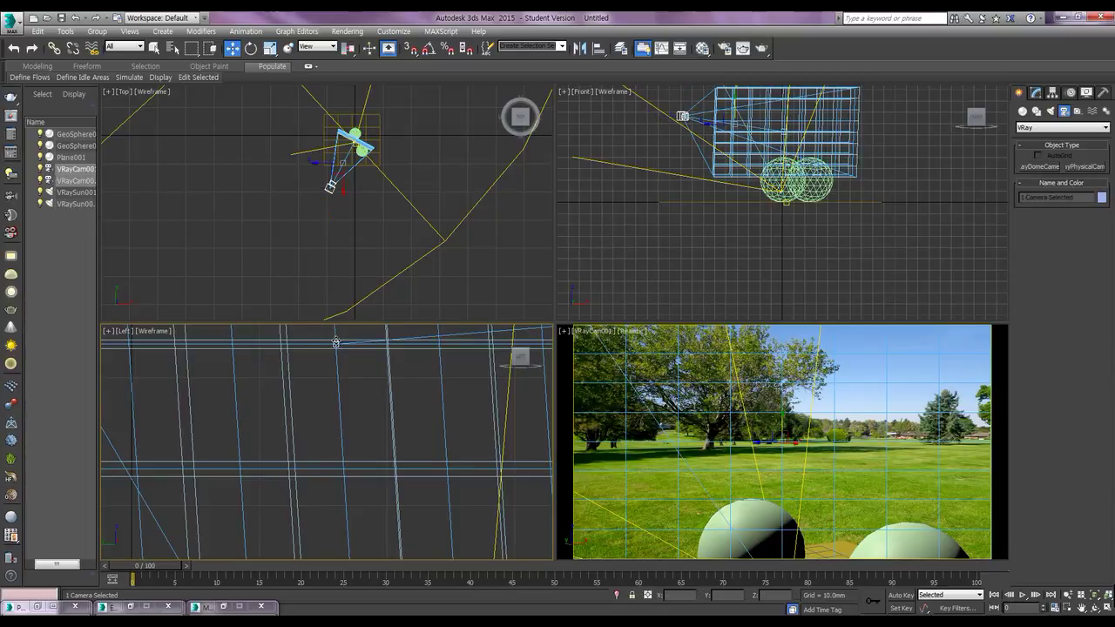
pyautogui.scroll(-2, 363, 364)
pyautogui.scroll(-2, 363, 364)
pyautogui.scroll(-2, 370, 371)
pyautogui.scroll(-1, 384, 380)
pyautogui.moveTo(381, 376); pyautogui.dragTo(376, 420)
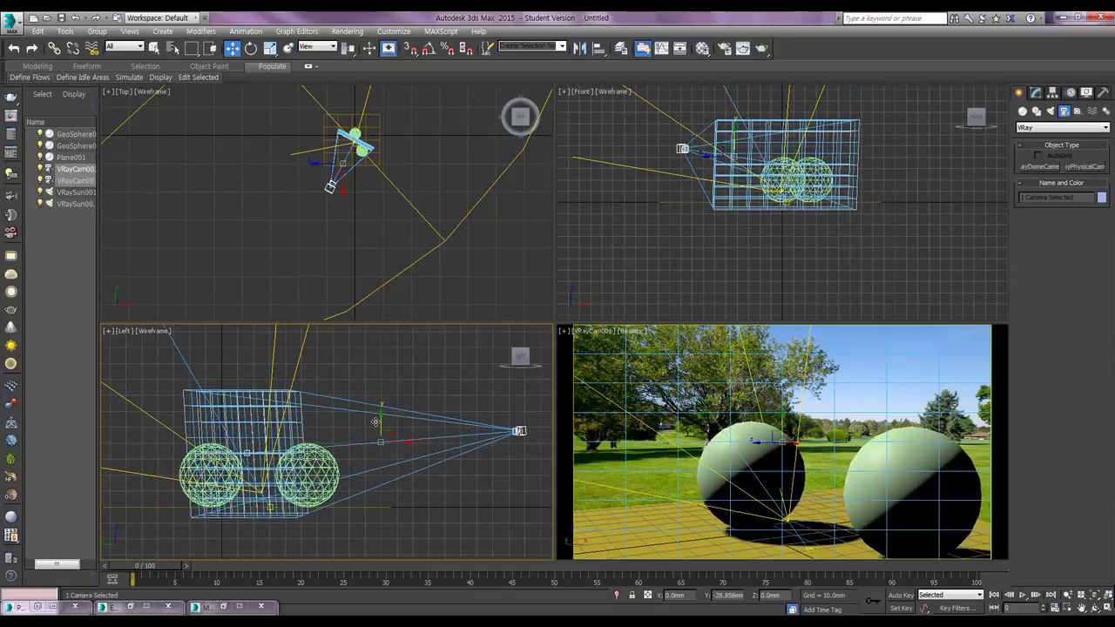
# Raise VRayCam001 slightly and shift it left and forward in the Top view
pyautogui.moveTo(461, 437); pyautogui.dragTo(422, 445, button='middle')
pyautogui.click(478, 439)
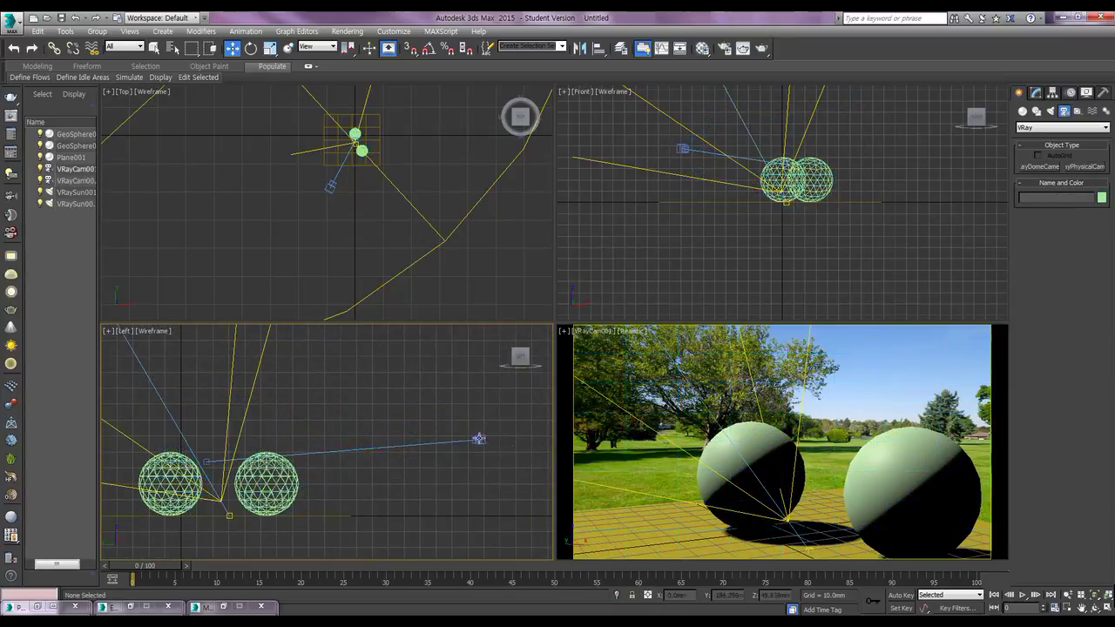
pyautogui.click(478, 439)
pyautogui.moveTo(481, 425); pyautogui.dragTo(479, 409)
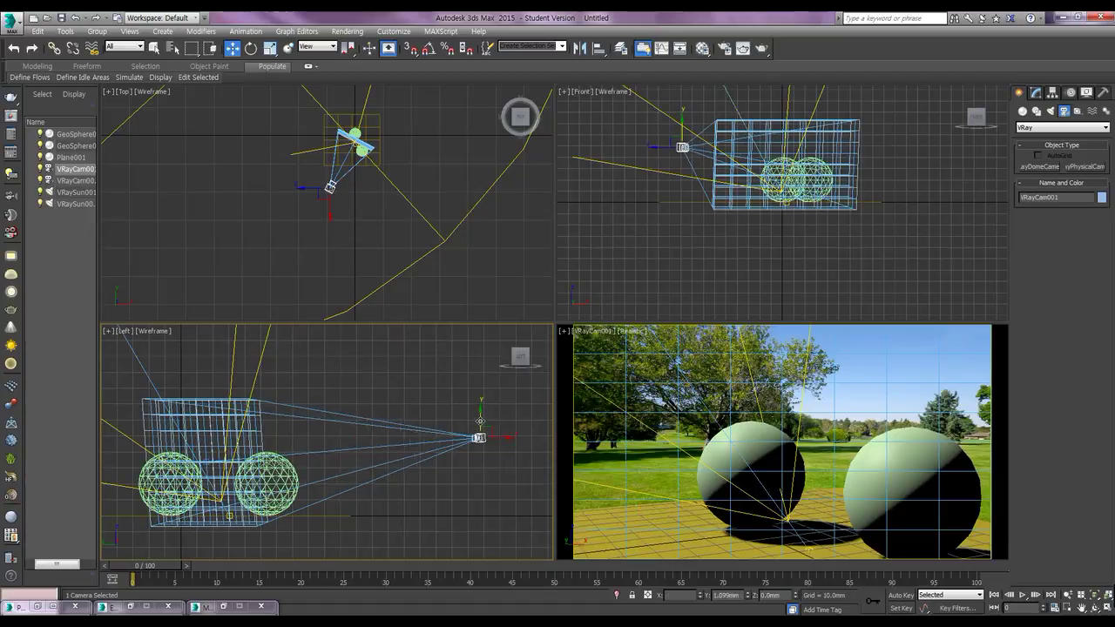
pyautogui.rightClick(340, 223)
pyautogui.moveTo(335, 185); pyautogui.dragTo(310, 178)
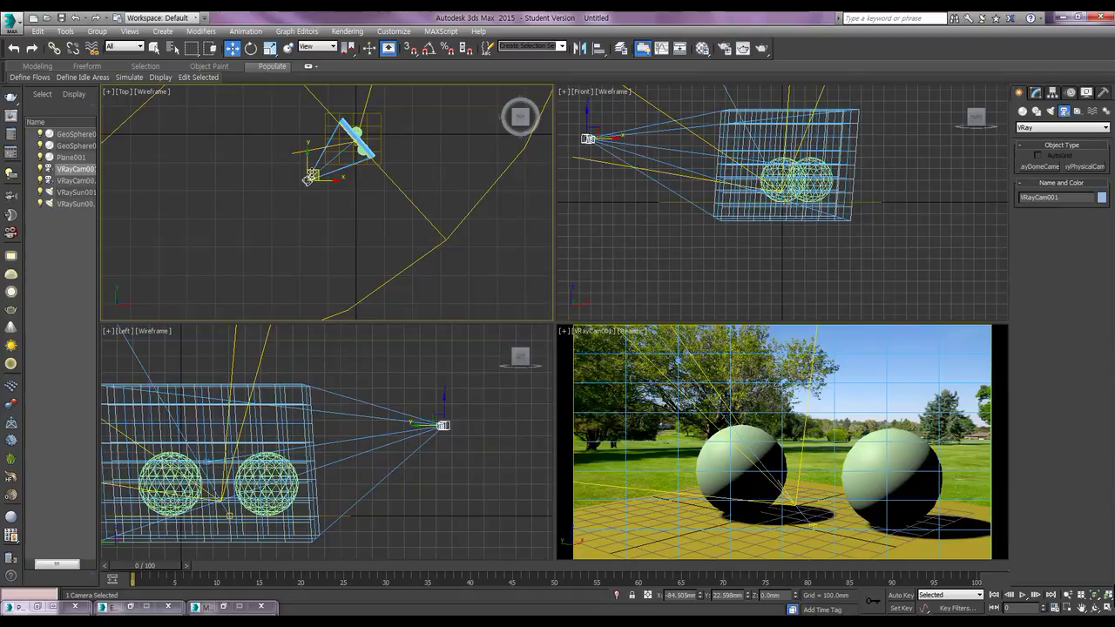
pyautogui.moveTo(309, 178); pyautogui.dragTo(313, 180)
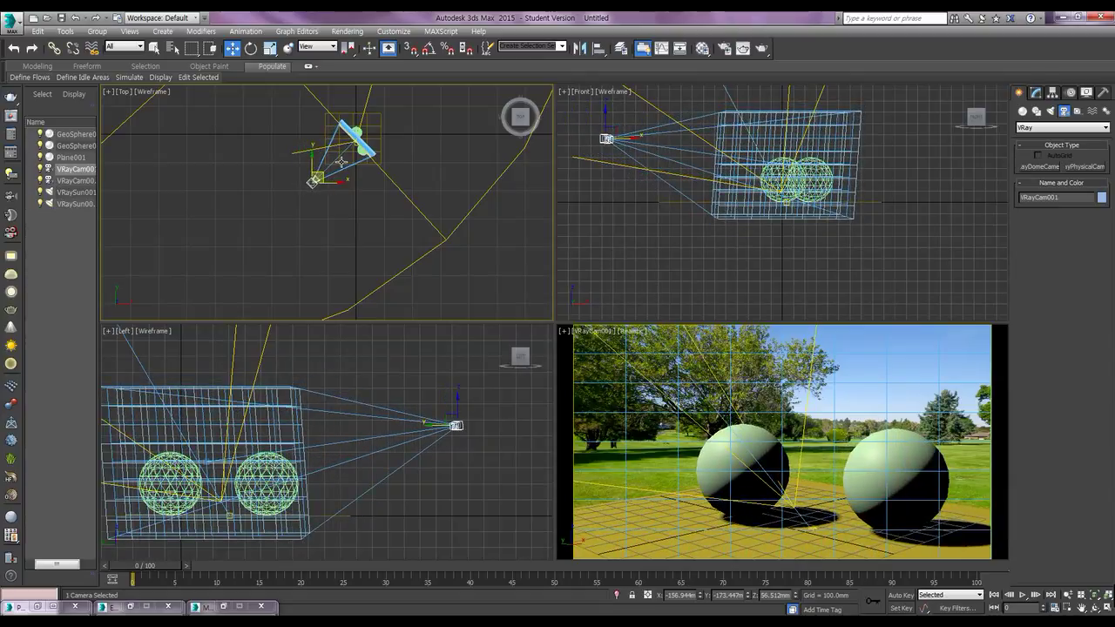
pyautogui.scroll(3, 223, 461)
pyautogui.scroll(3, 223, 459)
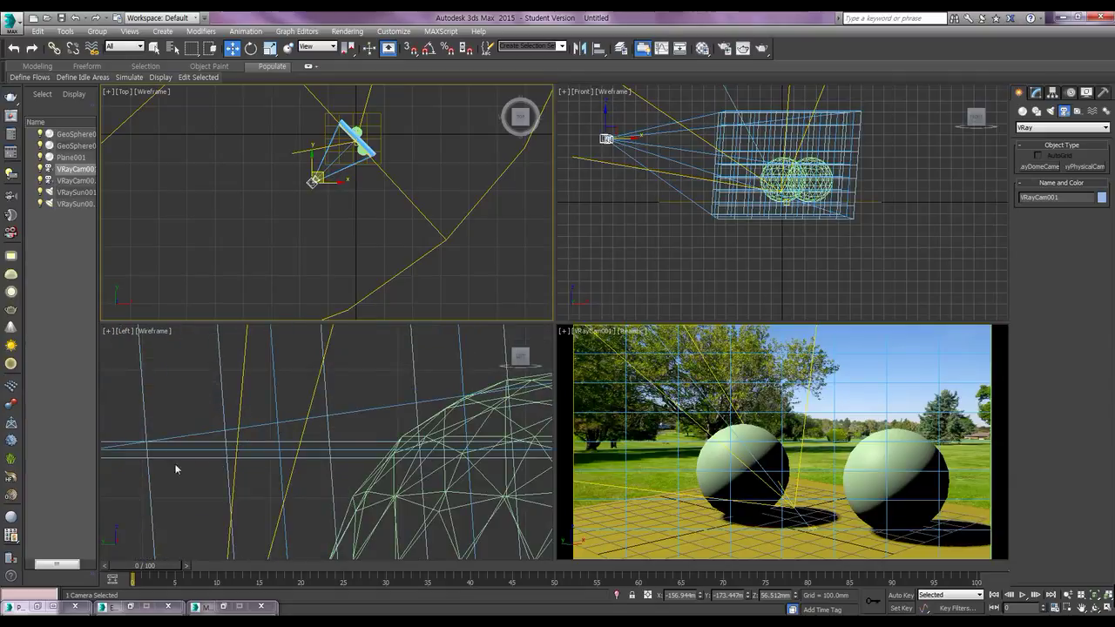
pyautogui.scroll(3, 261, 453)
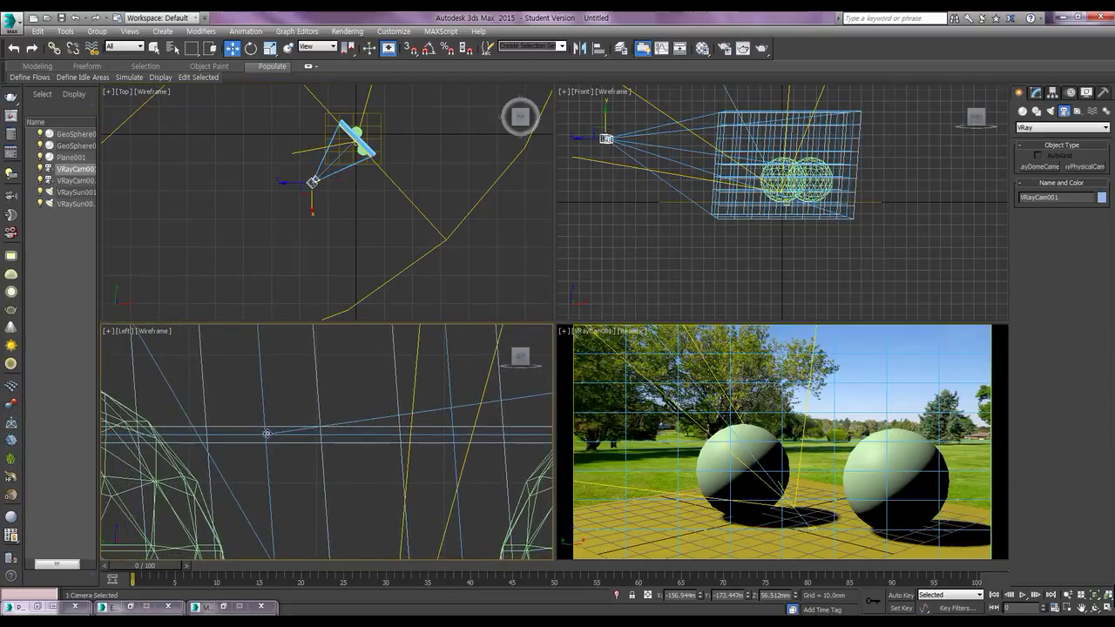
# Move camera and target together to frame both spheres, then render a test image
pyautogui.keyDown('ctrl'); pyautogui.click(267, 430); pyautogui.keyUp('ctrl')
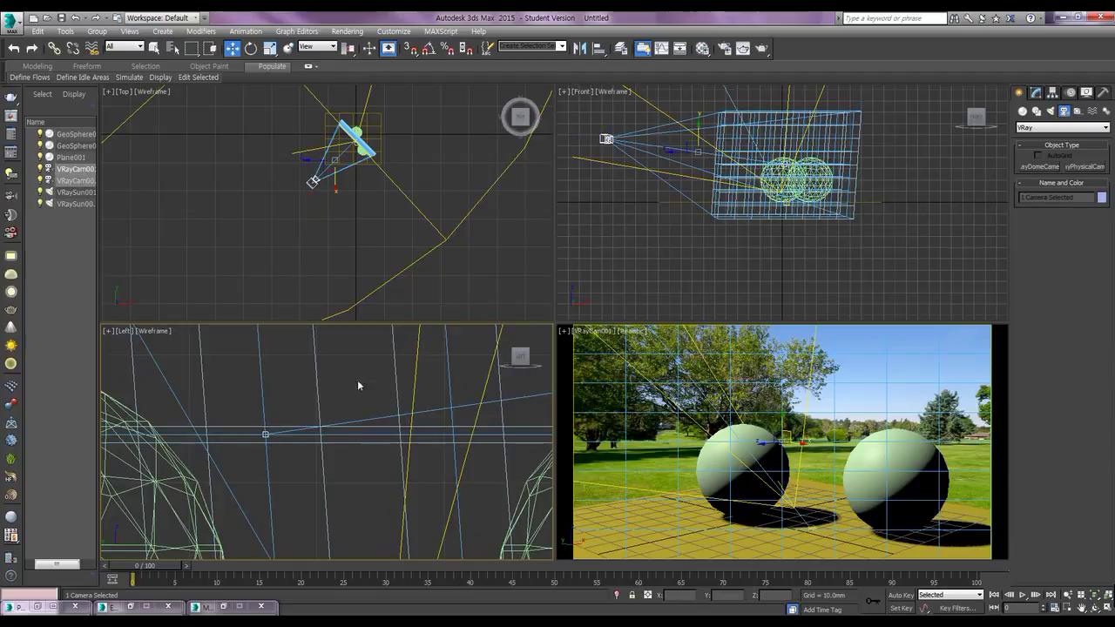
pyautogui.scroll(-2, 348, 231)
pyautogui.scroll(-1, 340, 209)
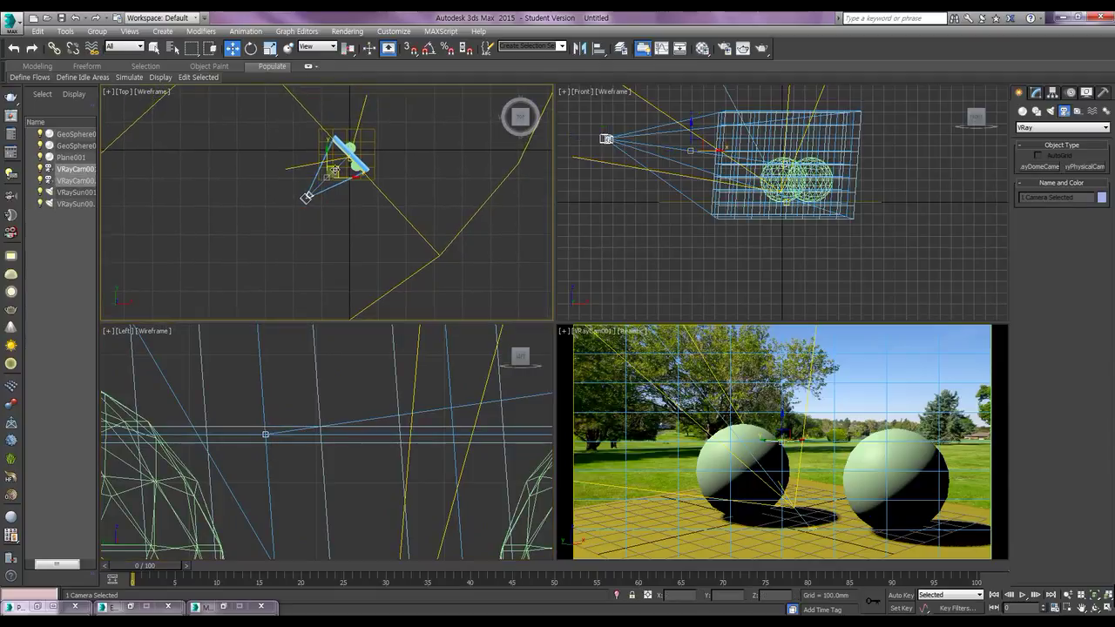
pyautogui.moveTo(334, 170); pyautogui.dragTo(328, 172)
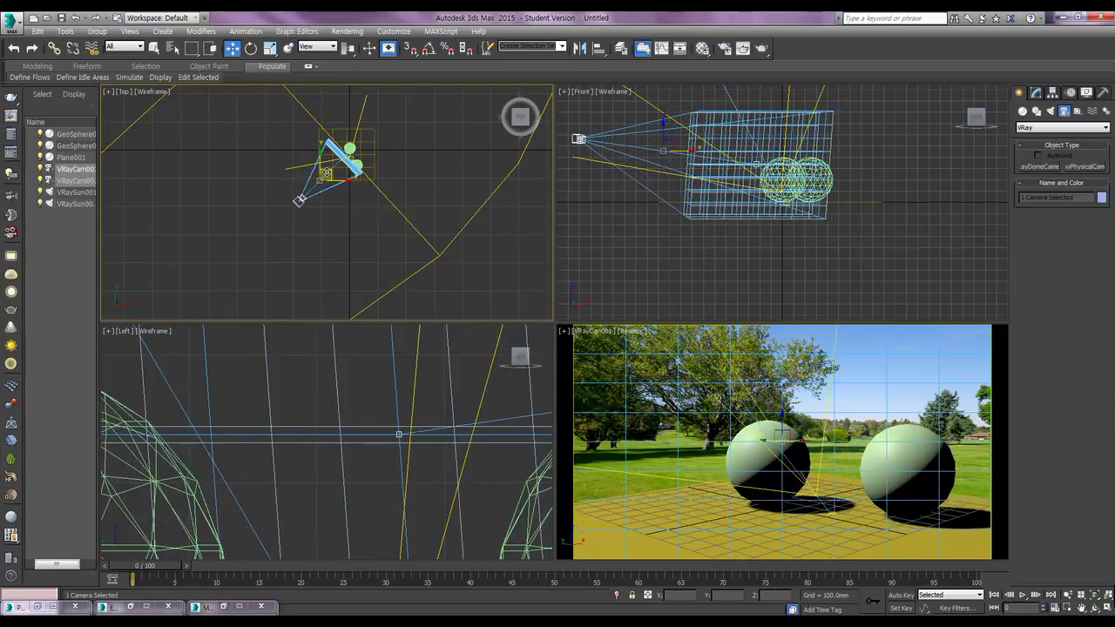
pyautogui.moveTo(682, 425); pyautogui.dragTo(835, 490, button='middle')
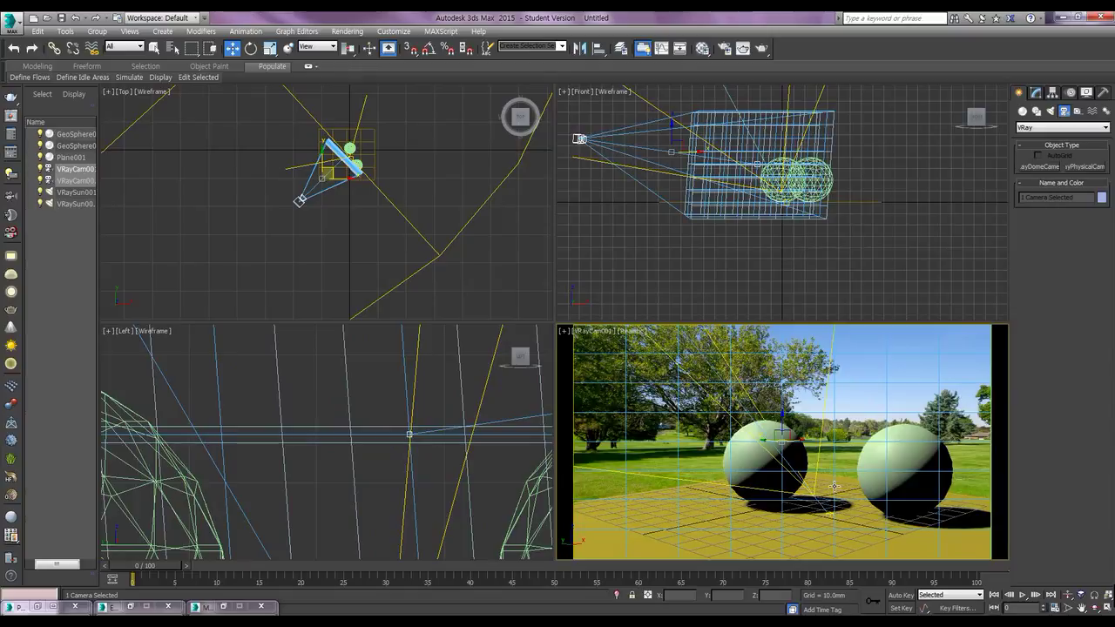
pyautogui.hotkey('shift', 'q')
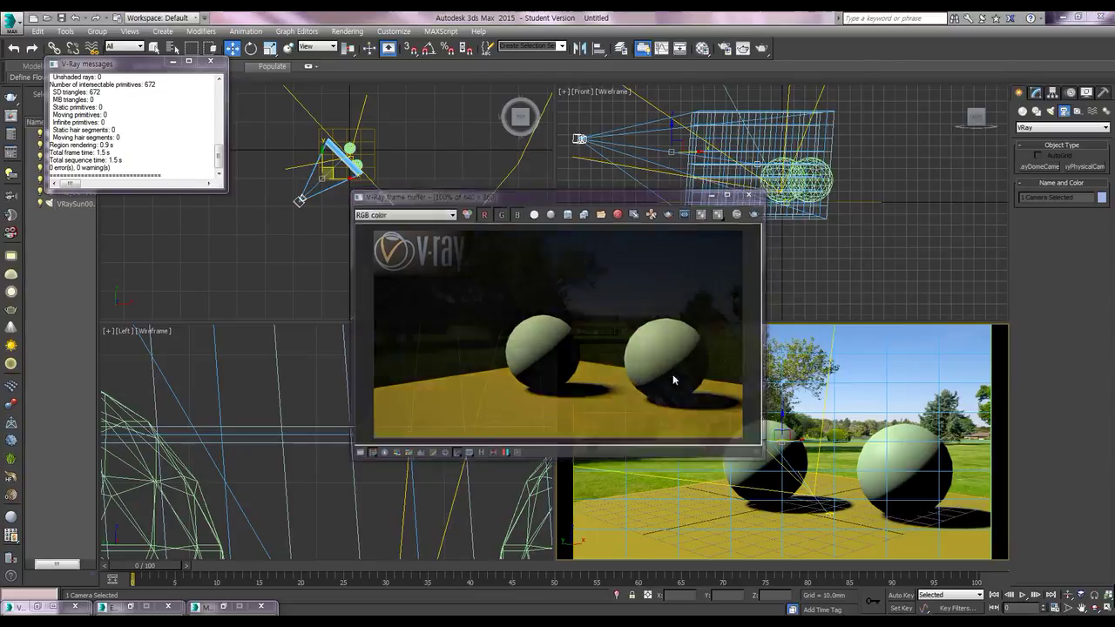
# Close the 640 × 360 test render frame buffer and the V-Ray messages window
pyautogui.click(713, 193)
pyautogui.click(210, 61)
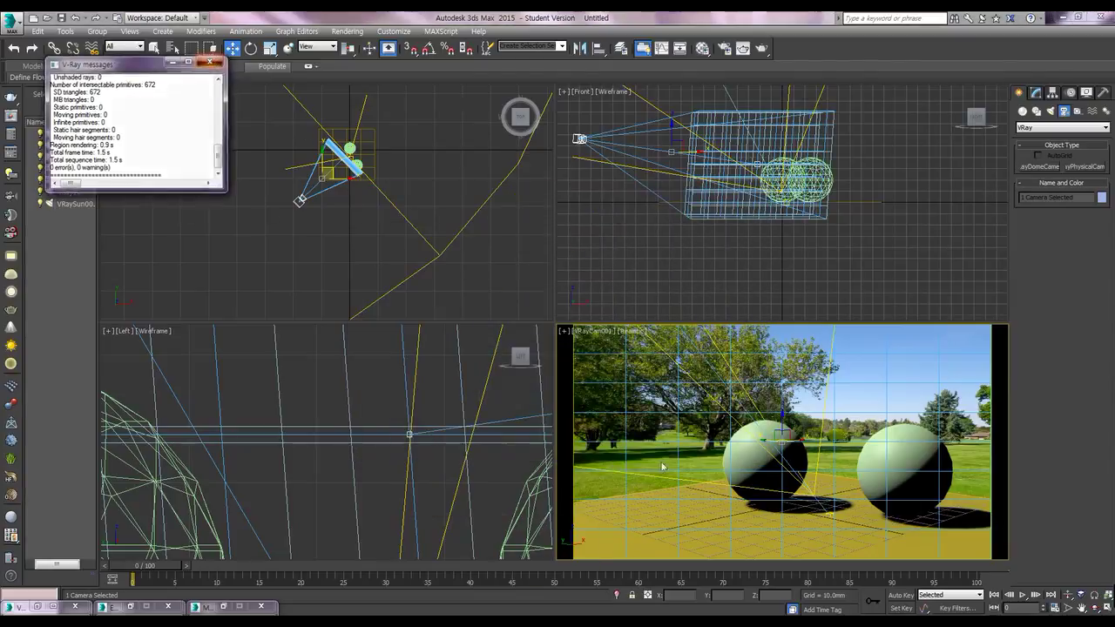
pyautogui.click(784, 455)
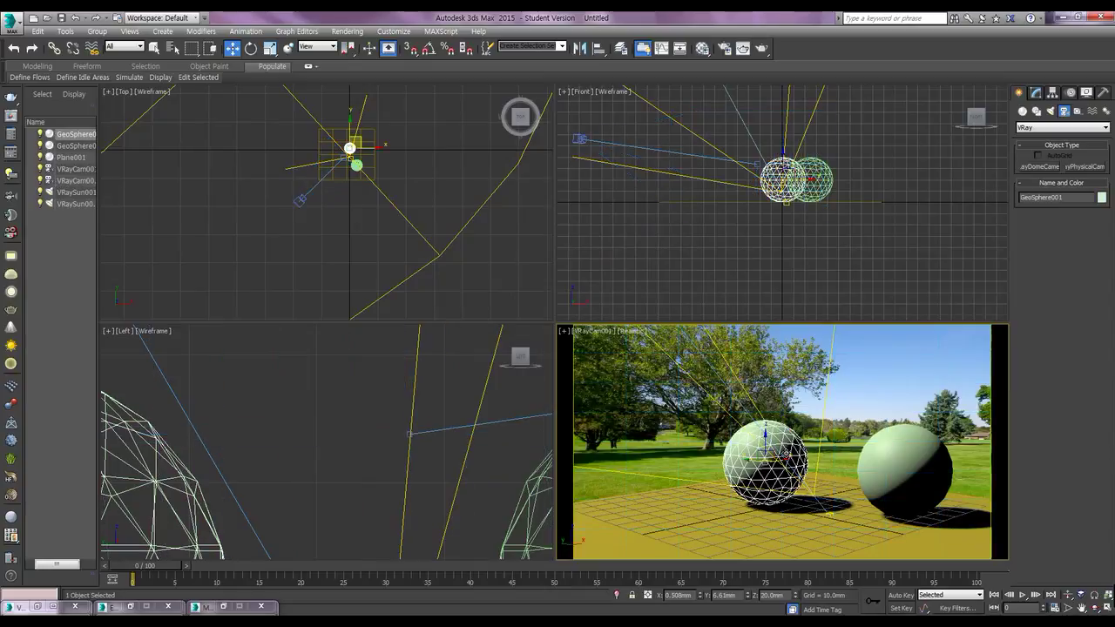
# Set the right geosphere's segment count to 10
pyautogui.click(931, 456)
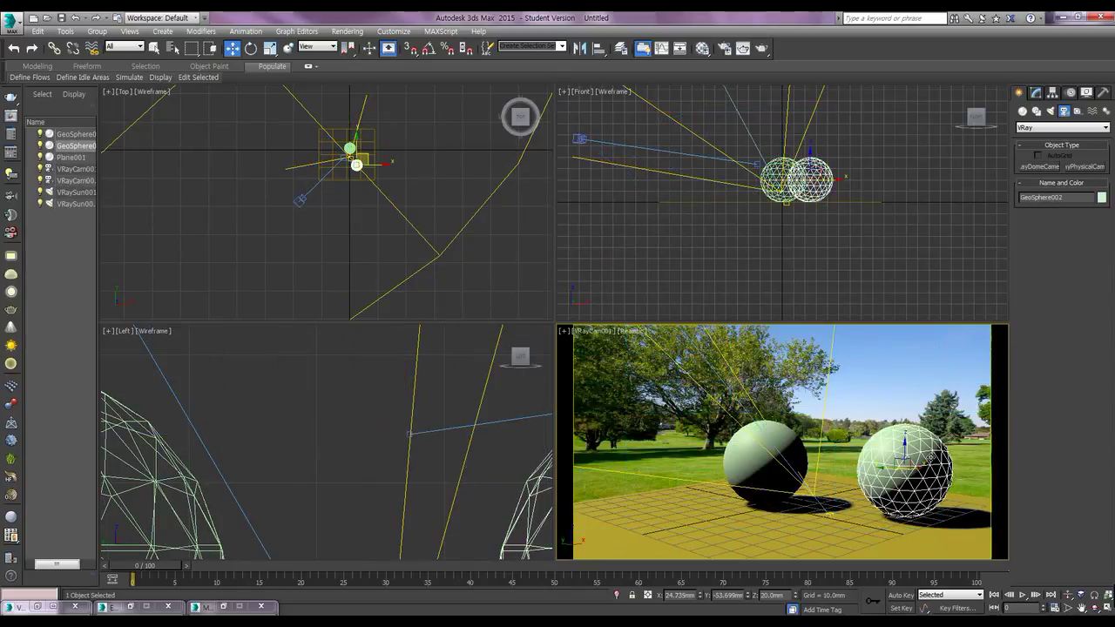
pyautogui.click(1034, 94)
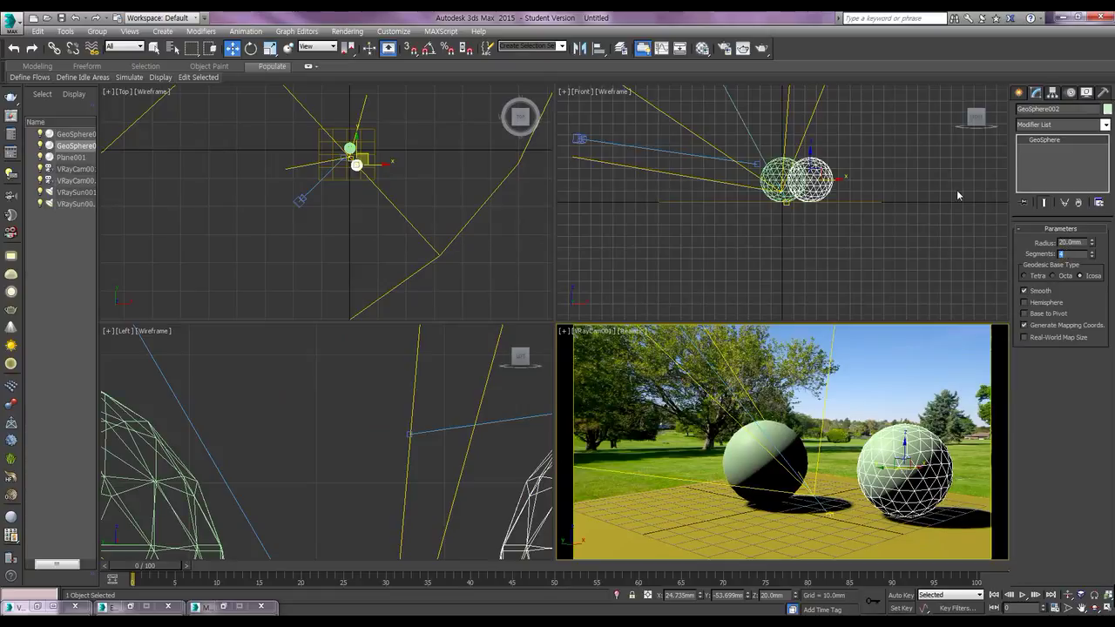
pyautogui.write('12')
pyautogui.press('Return')
pyautogui.write('10')
pyautogui.press('Return')
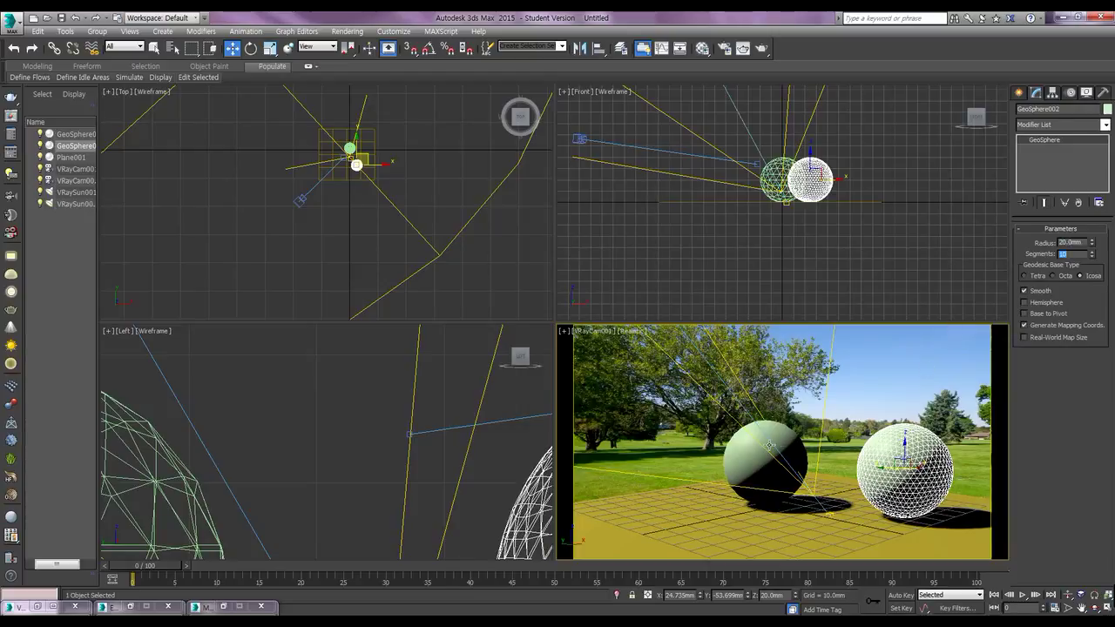
# Set the left geosphere to 10 segments as well and bring up the Material Editor
pyautogui.click(777, 430)
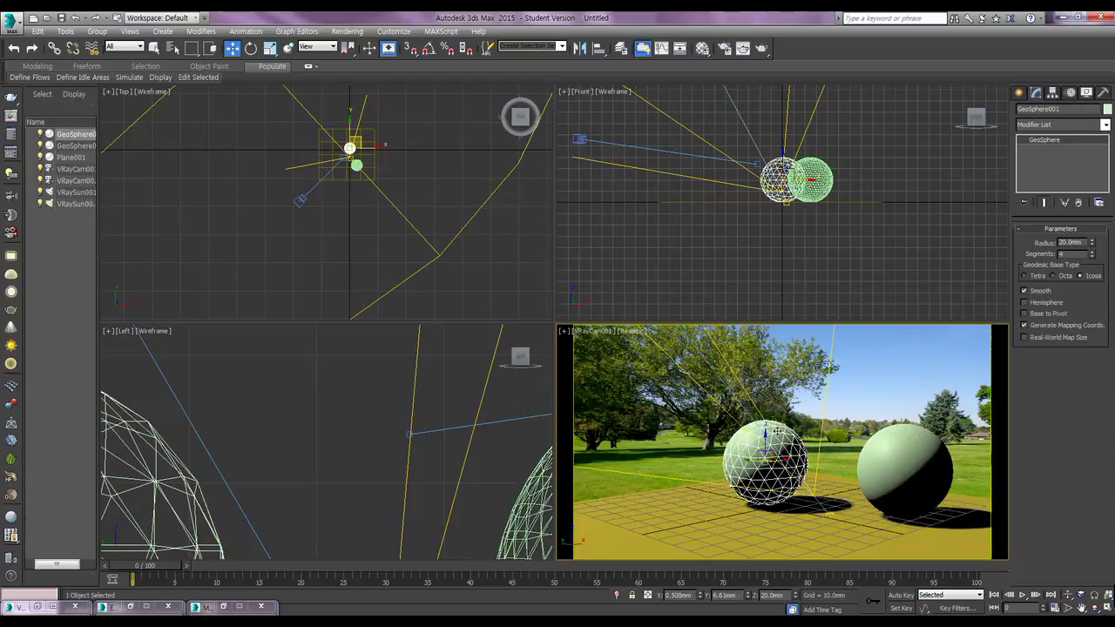
pyautogui.doubleClick(1068, 253)
pyautogui.write('0')
pyautogui.press('Return')
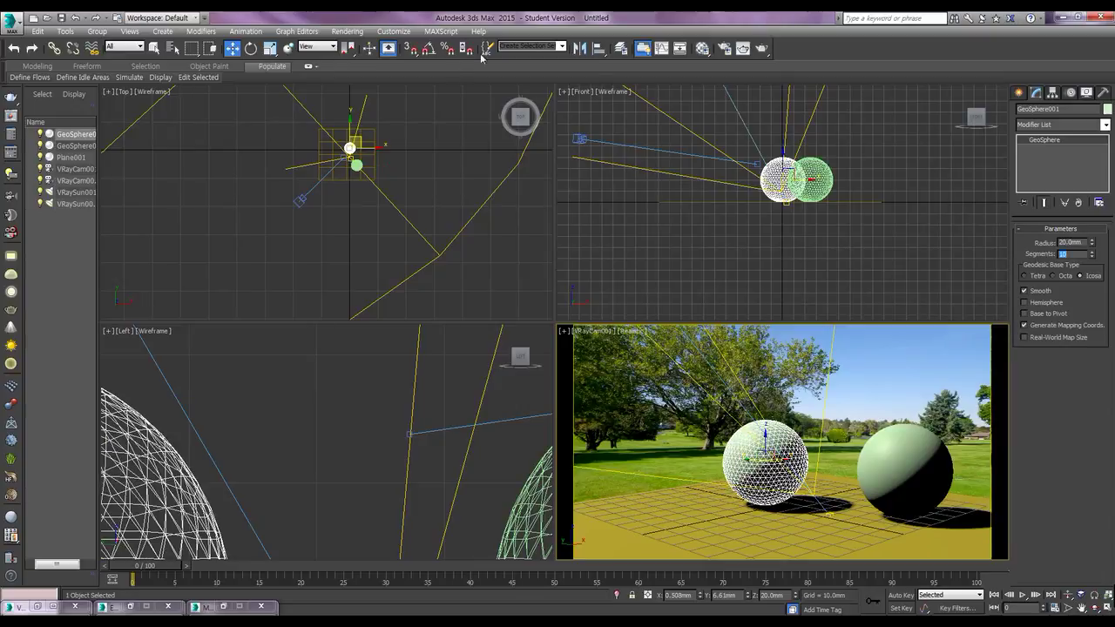
pyautogui.click(702, 49)
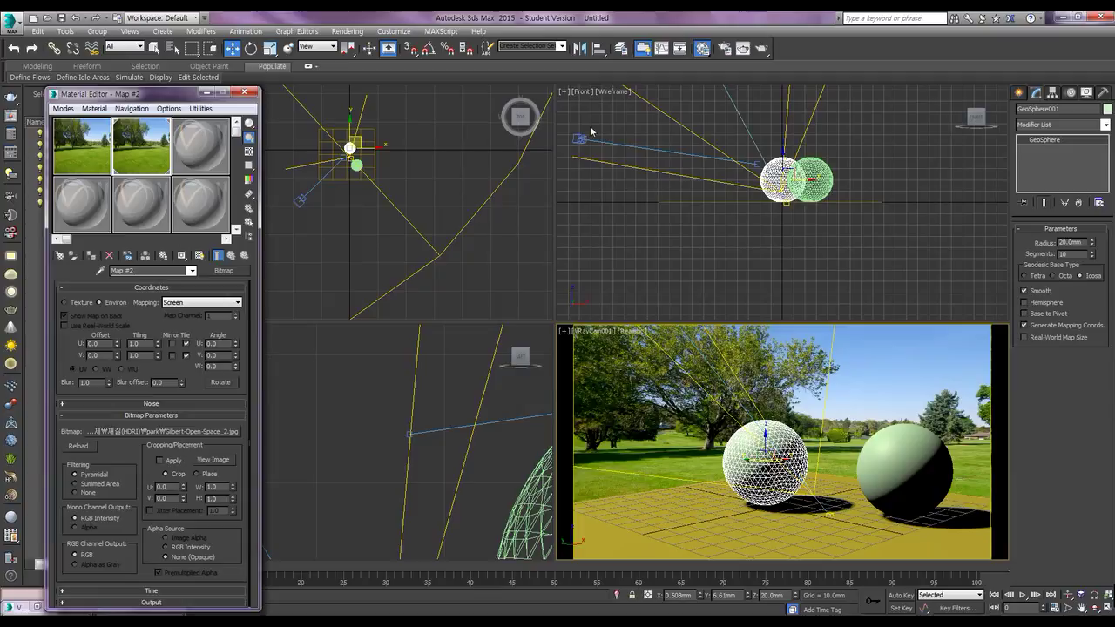
# Assign a fresh material slot to the left sphere and convert it to VRayMtl
pyautogui.click(192, 154)
pyautogui.click(92, 256)
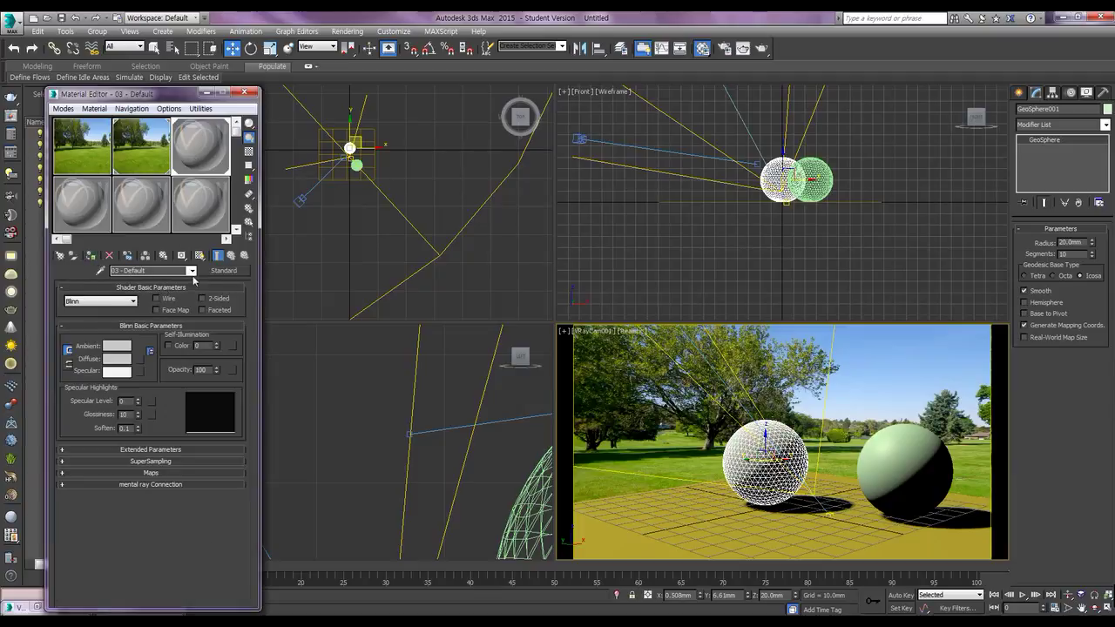
pyautogui.click(225, 270)
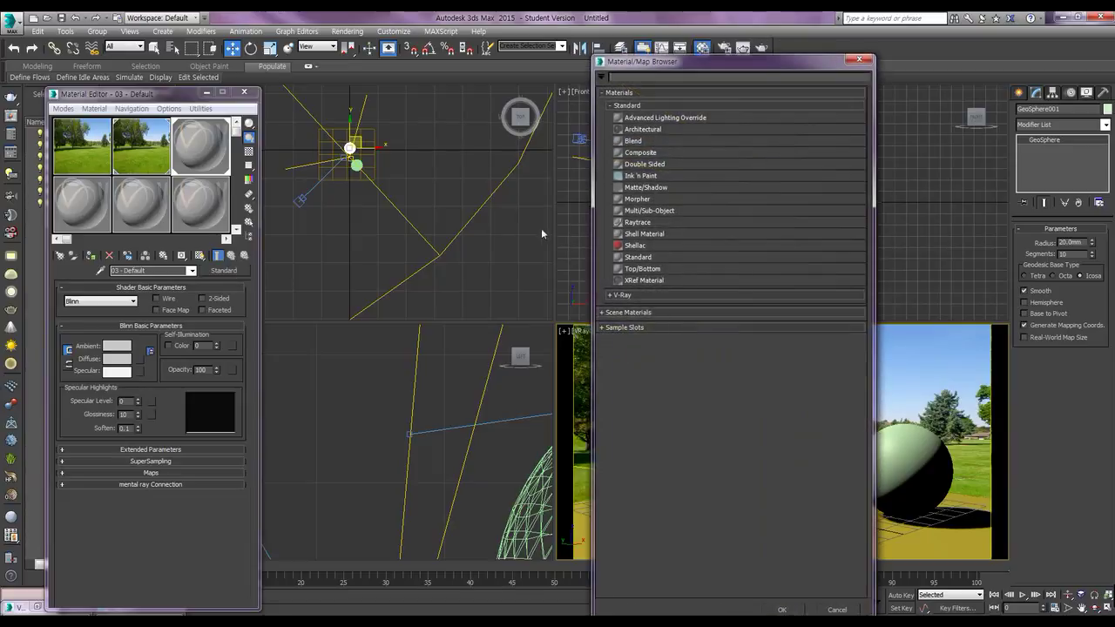
pyautogui.click(610, 296)
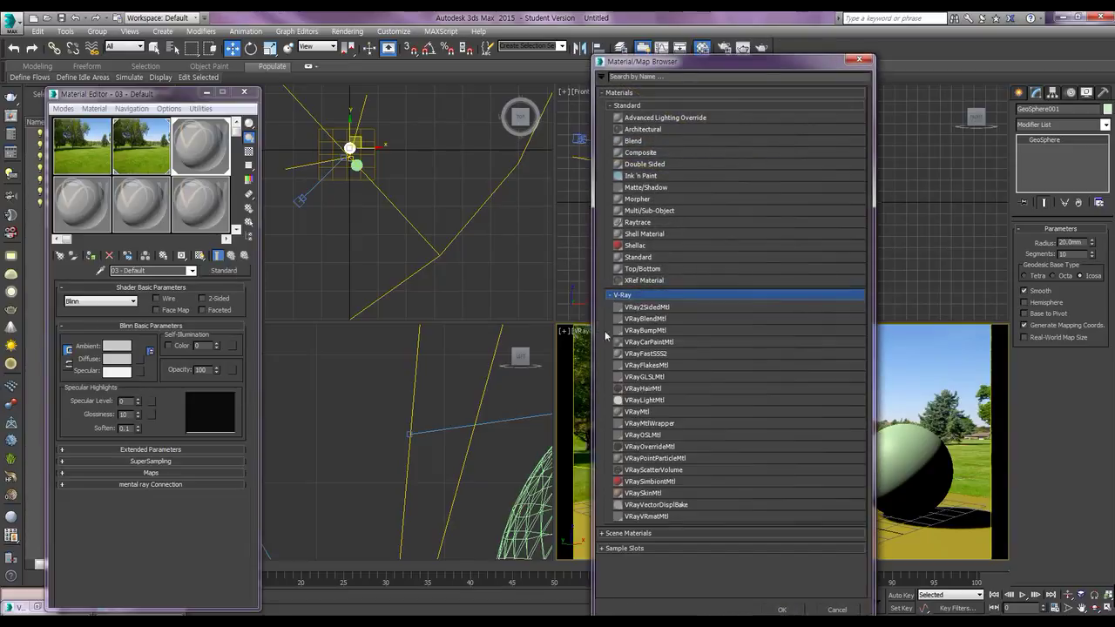
pyautogui.doubleClick(643, 413)
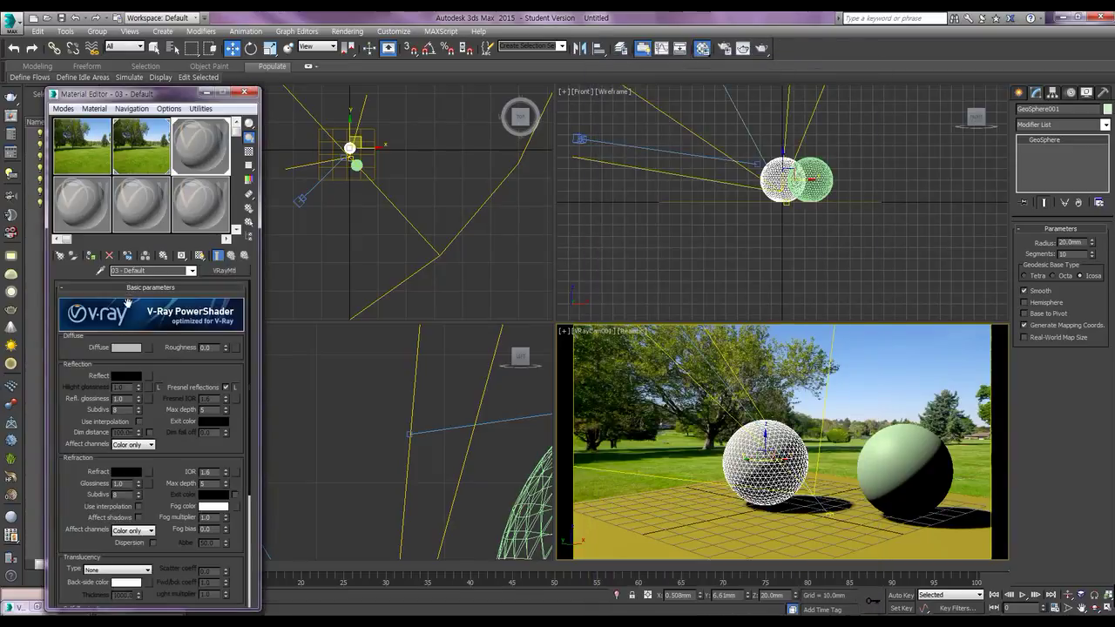
# Give the VRayMtl a fully saturated red diffuse colour and reapply it to the left sphere
pyautogui.click(134, 349)
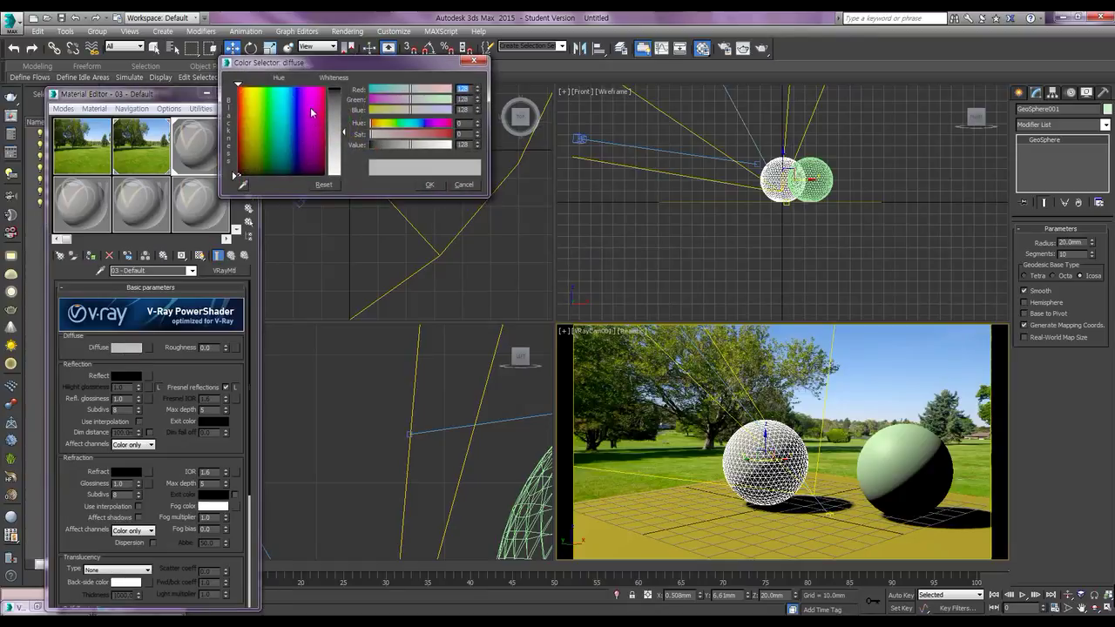
pyautogui.moveTo(311, 113); pyautogui.dragTo(339, 94)
pyautogui.click(339, 95)
pyautogui.click(428, 184)
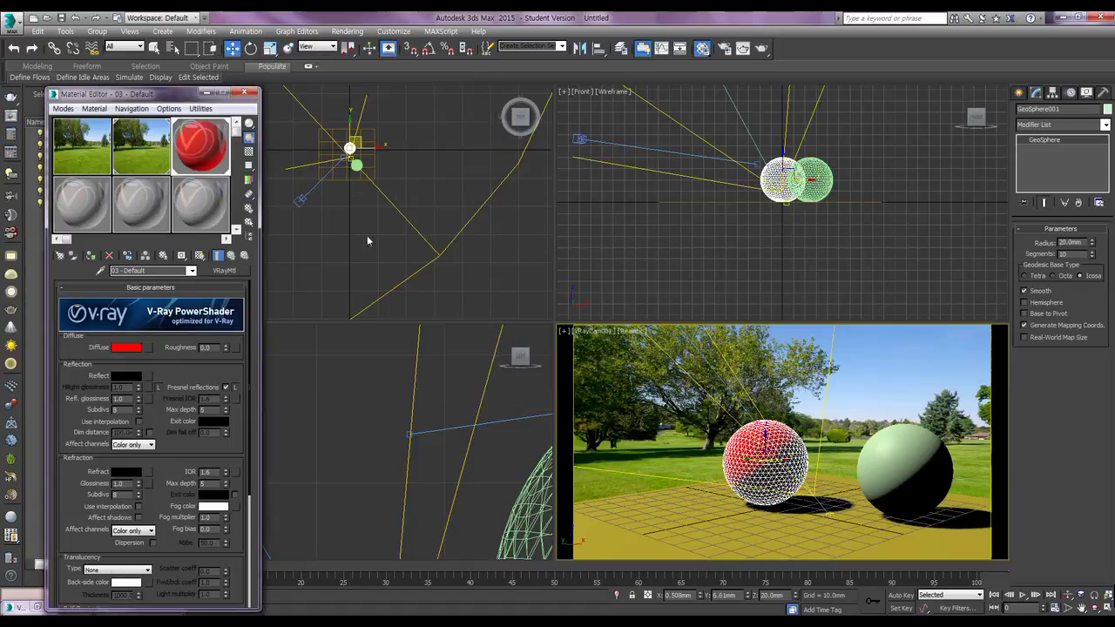
pyautogui.click(201, 256)
pyautogui.click(900, 475)
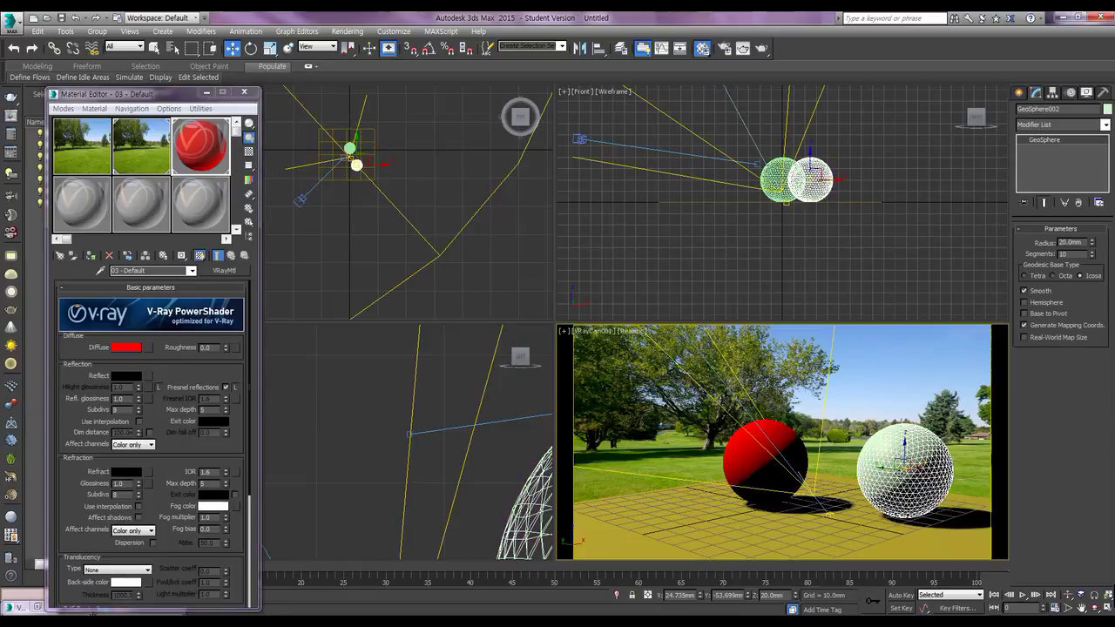
pyautogui.click(98, 211)
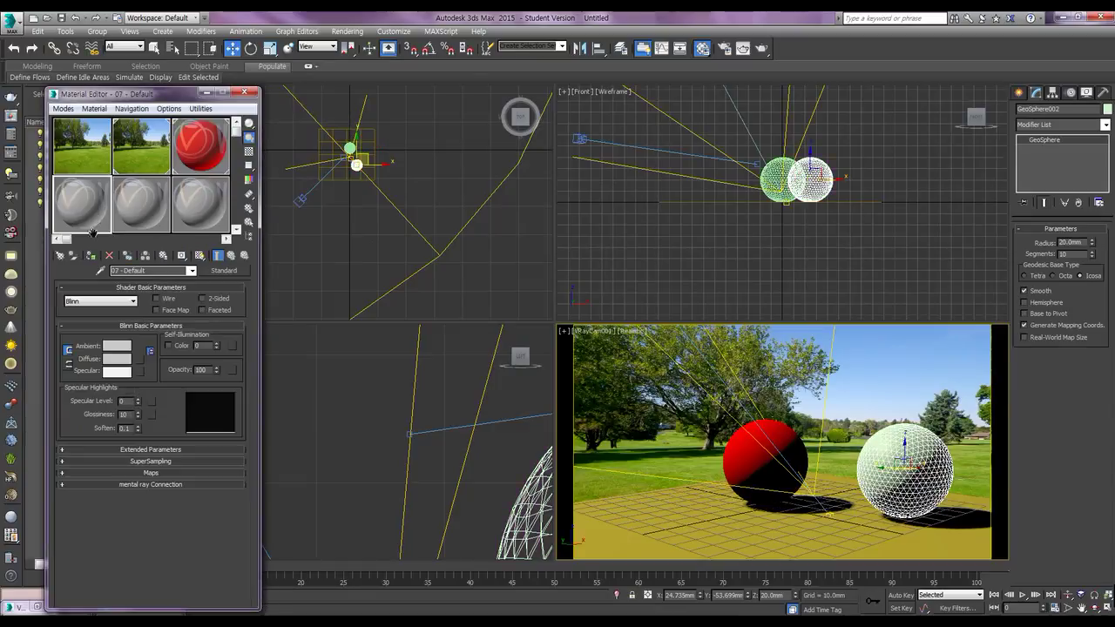
# Make the right sphere's material a VRayMtl with white reflection and Fresnel reflections off
pyautogui.click(224, 271)
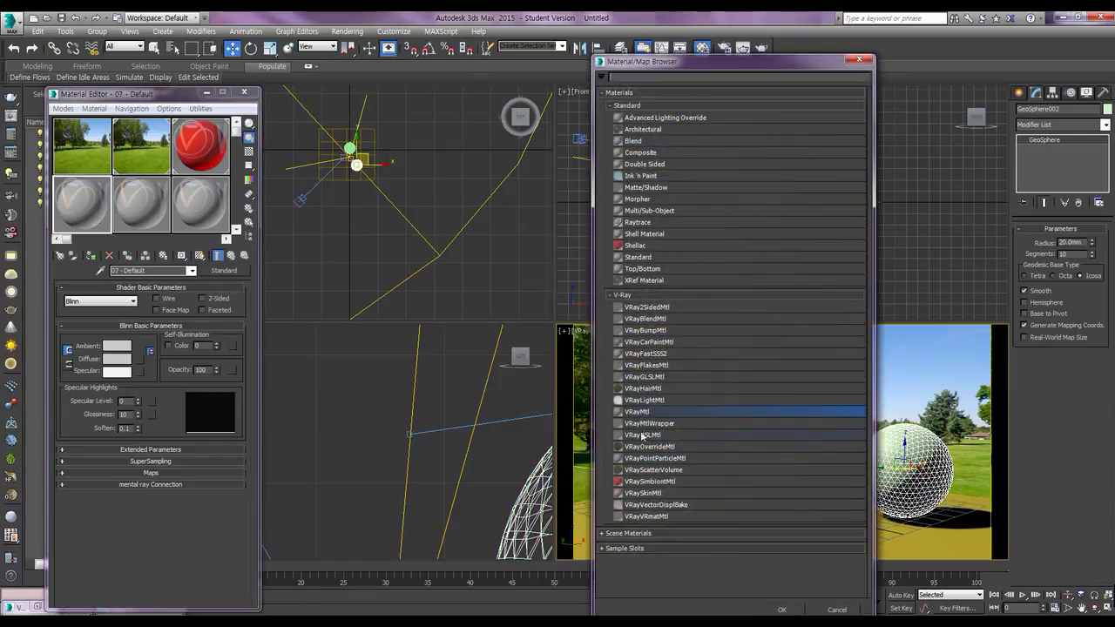
pyautogui.doubleClick(647, 412)
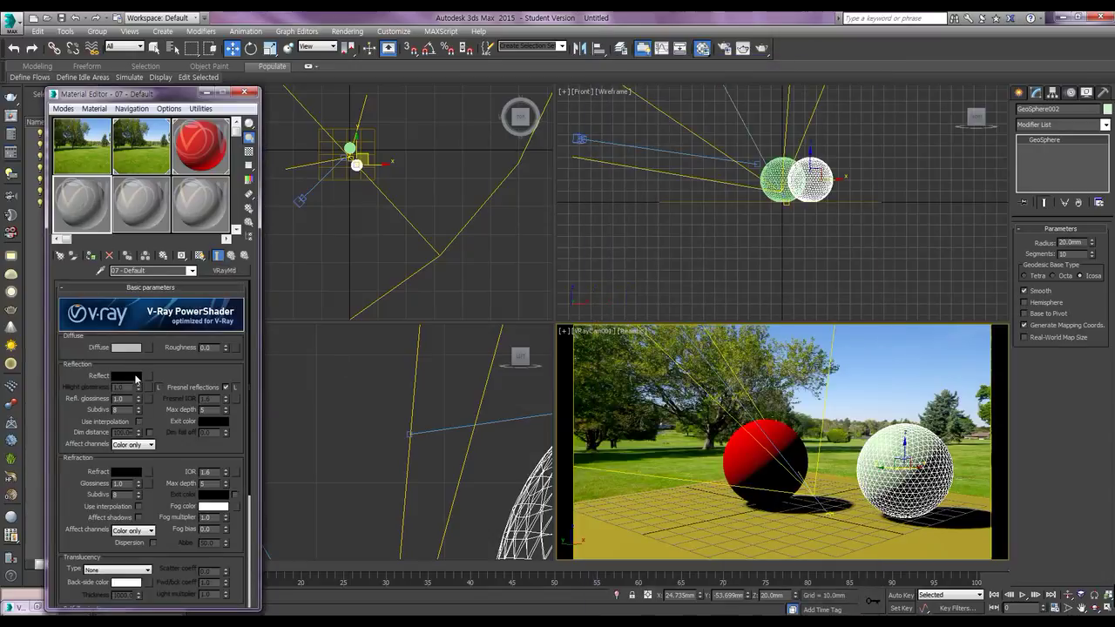
pyautogui.click(136, 376)
pyautogui.moveTo(371, 145); pyautogui.dragTo(453, 144)
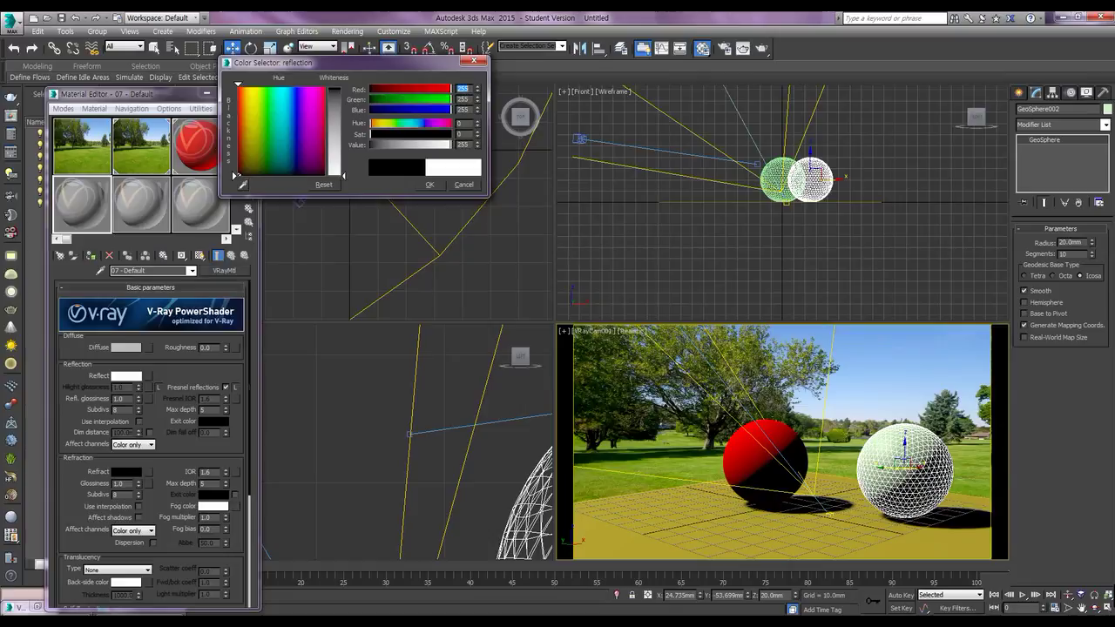
pyautogui.click(429, 186)
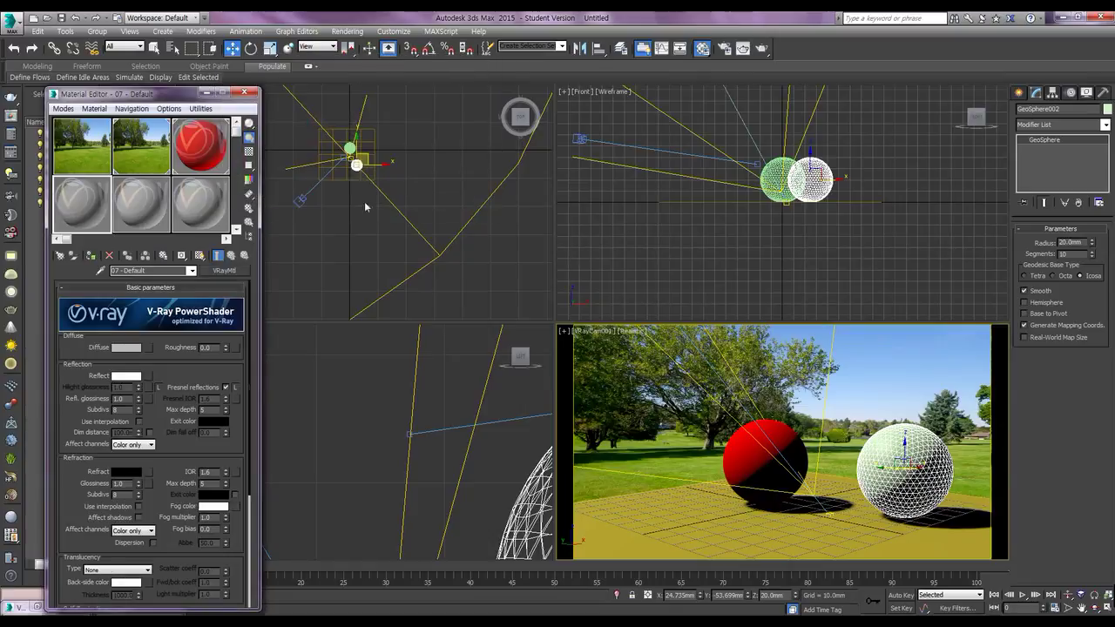
pyautogui.click(227, 388)
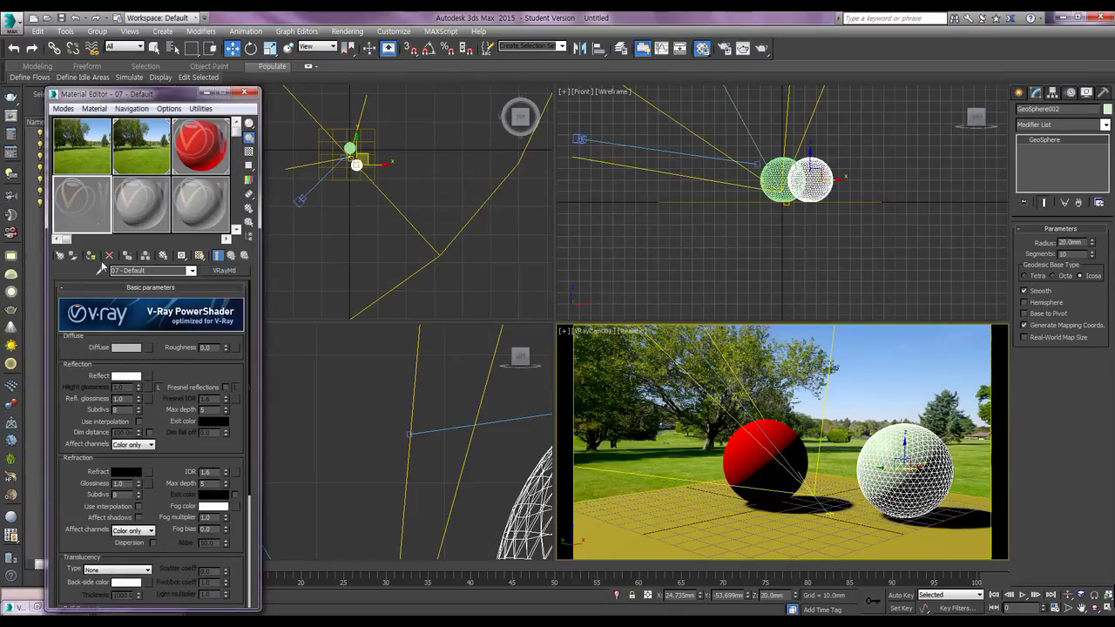
pyautogui.click(200, 255)
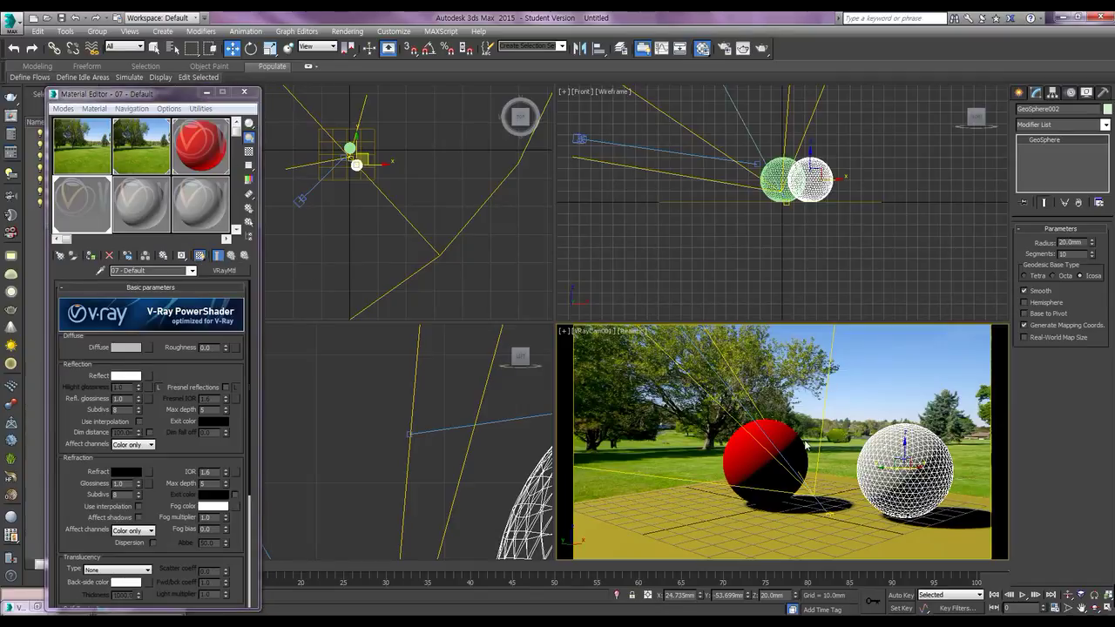
# Render a test image to check the chrome sphere, then close the render windows
pyautogui.hotkey('shift', 'q')
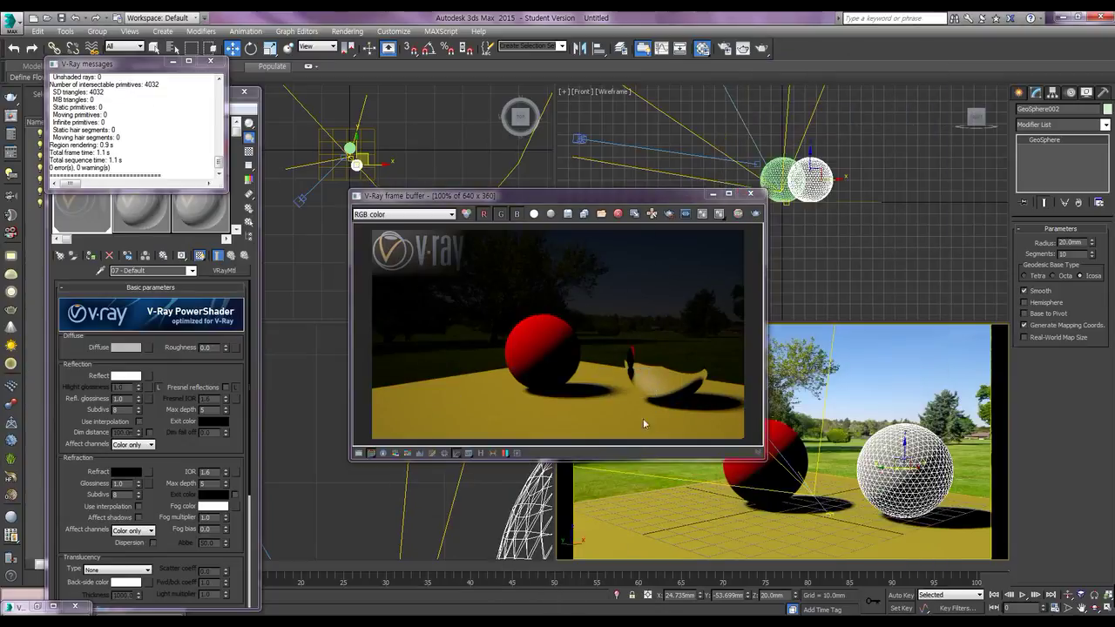
pyautogui.click(751, 193)
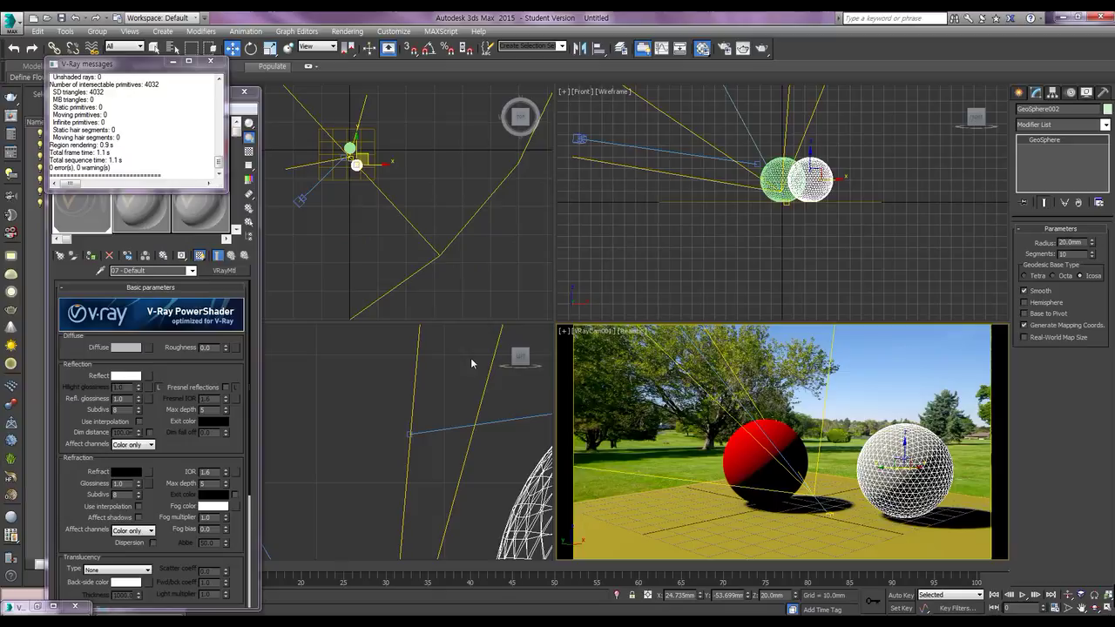
pyautogui.click(210, 61)
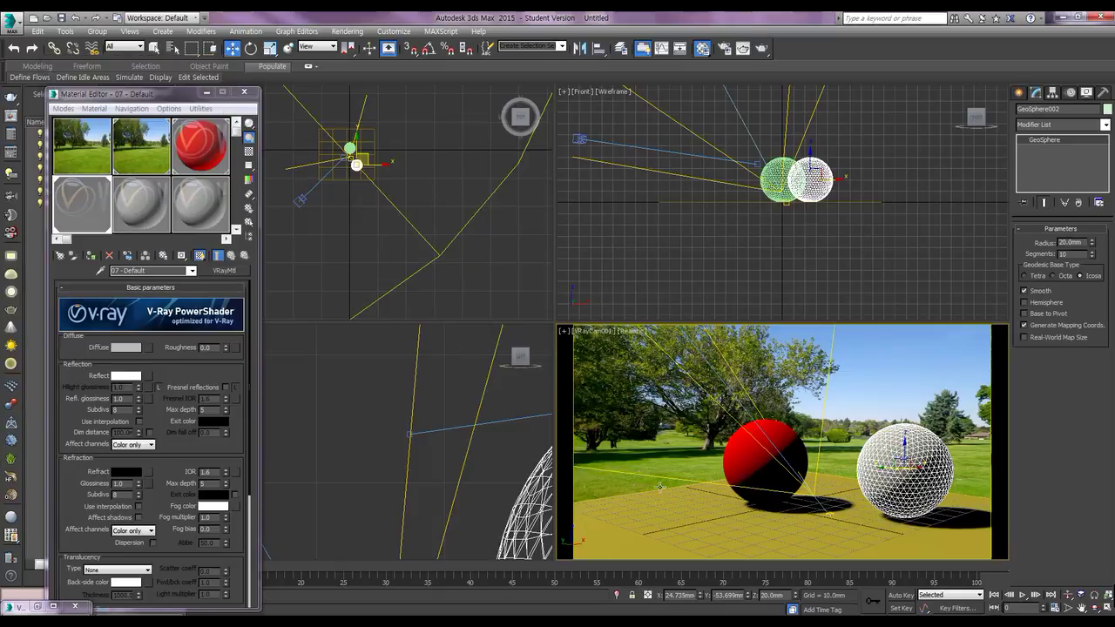
pyautogui.click(691, 526)
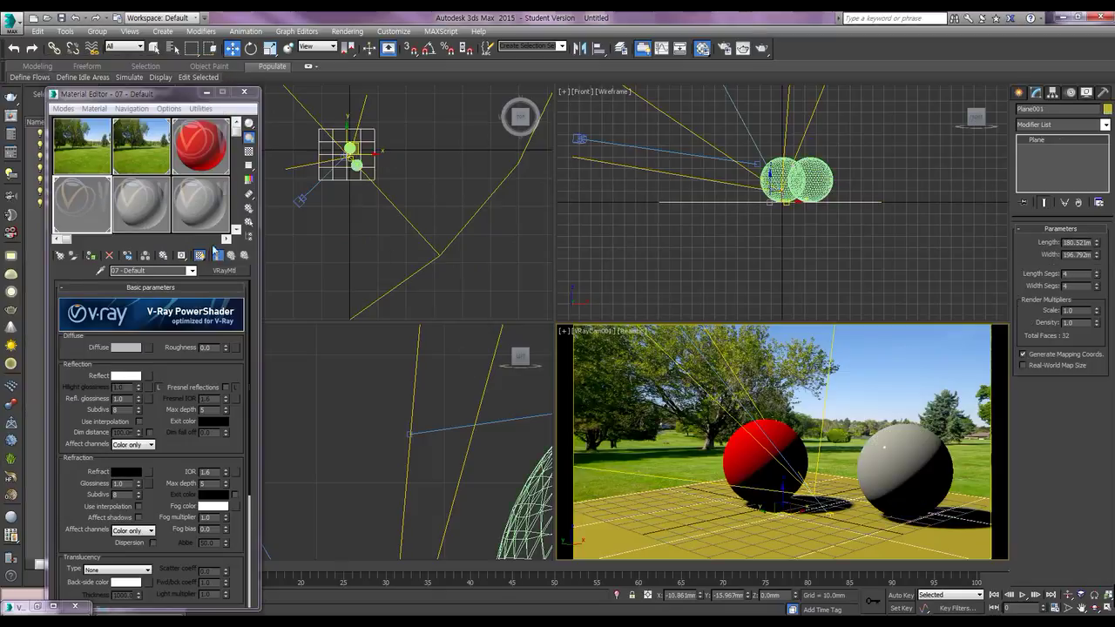
# Assign material 08 to the ground plane as a VRayMtl with a Camera Map Per Pixel diffuse map
pyautogui.click(150, 208)
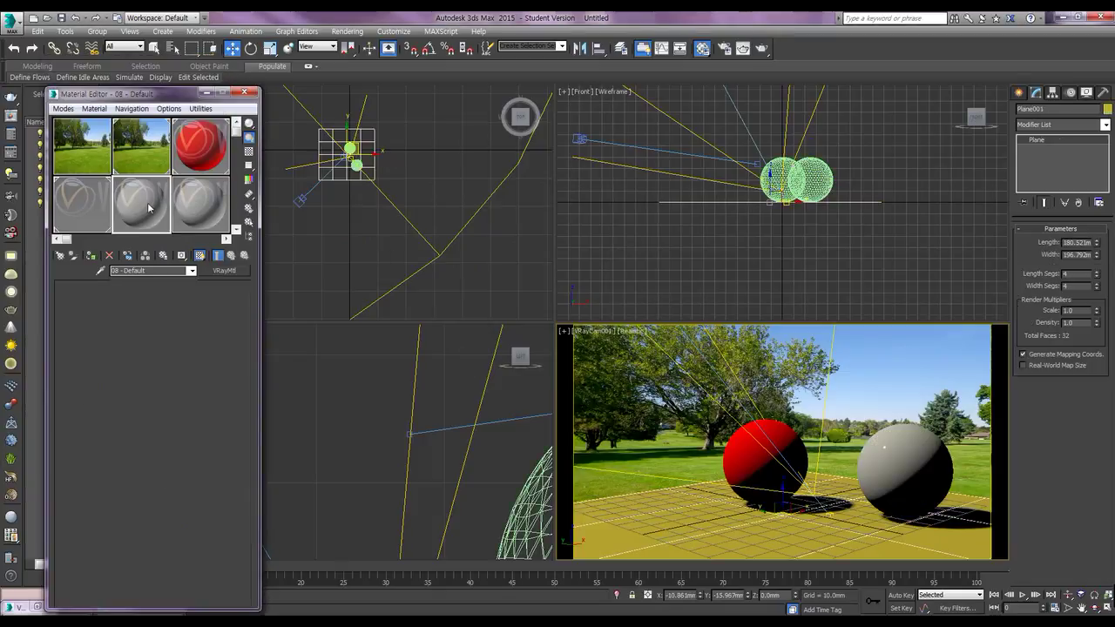
pyautogui.click(91, 257)
pyautogui.click(225, 271)
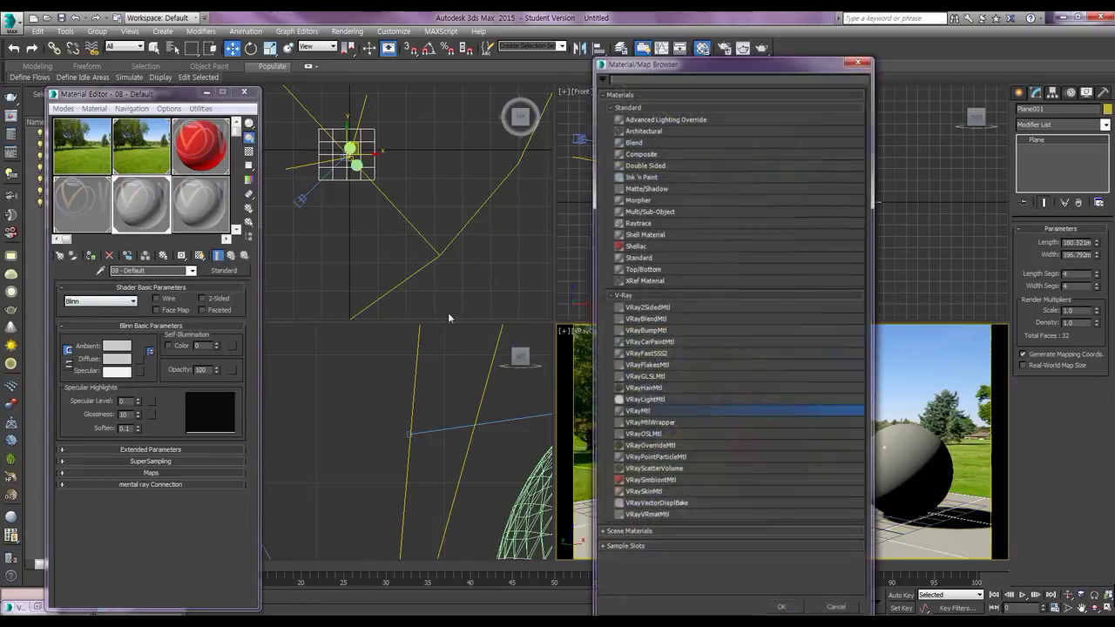
pyautogui.doubleClick(639, 413)
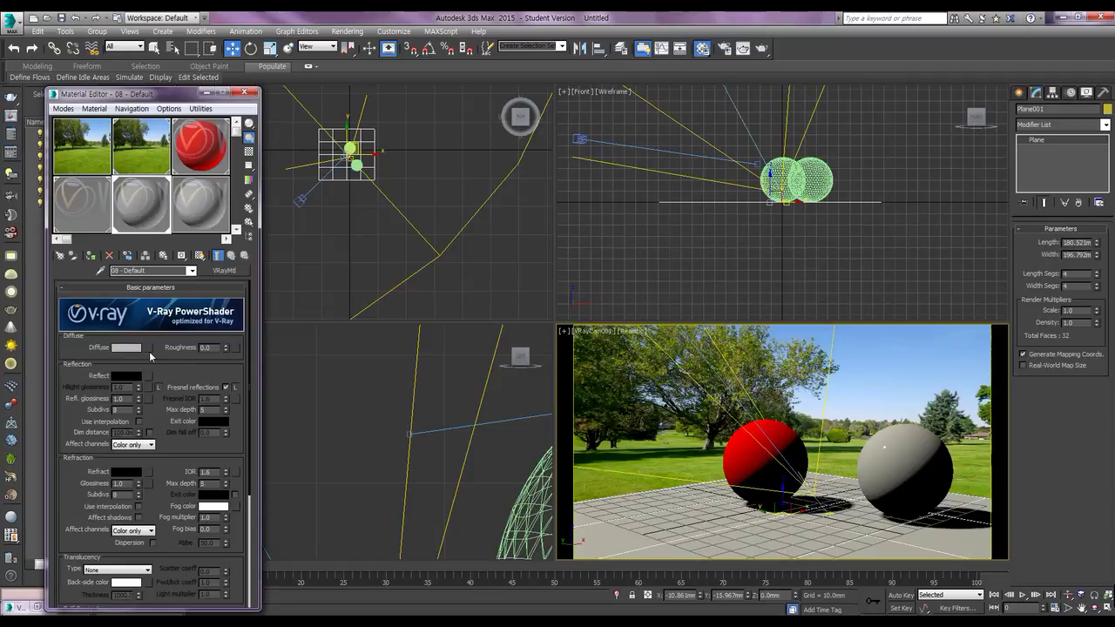
pyautogui.click(146, 347)
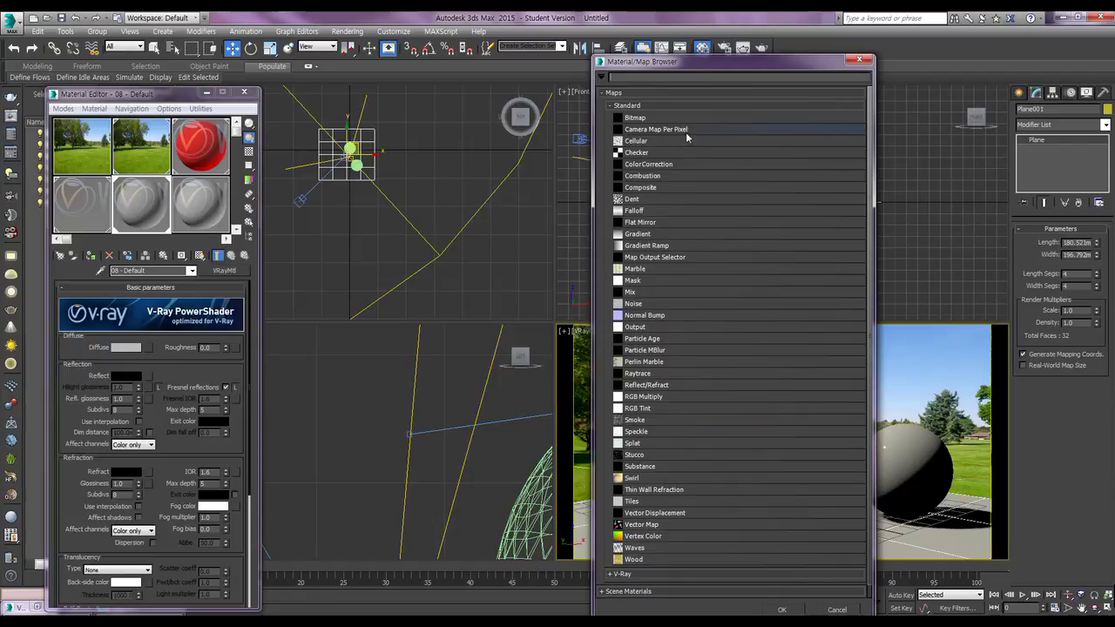
pyautogui.doubleClick(680, 129)
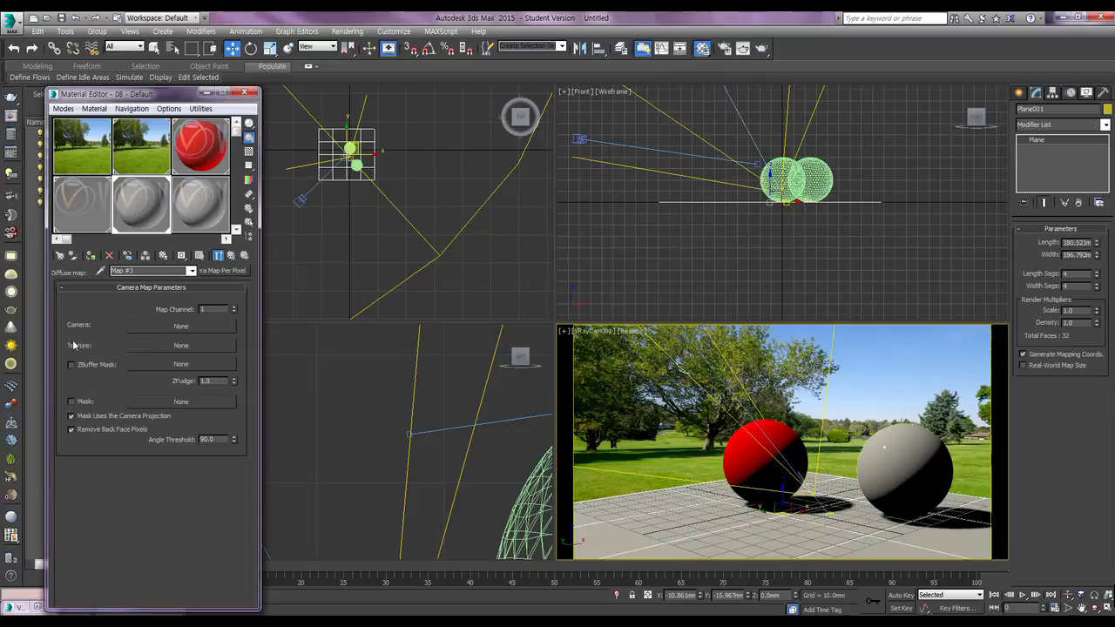
# Project the Gilbert-Open-Space_2 photo bitmap through VRayCam001 and show it shaded in viewports
pyautogui.click(185, 329)
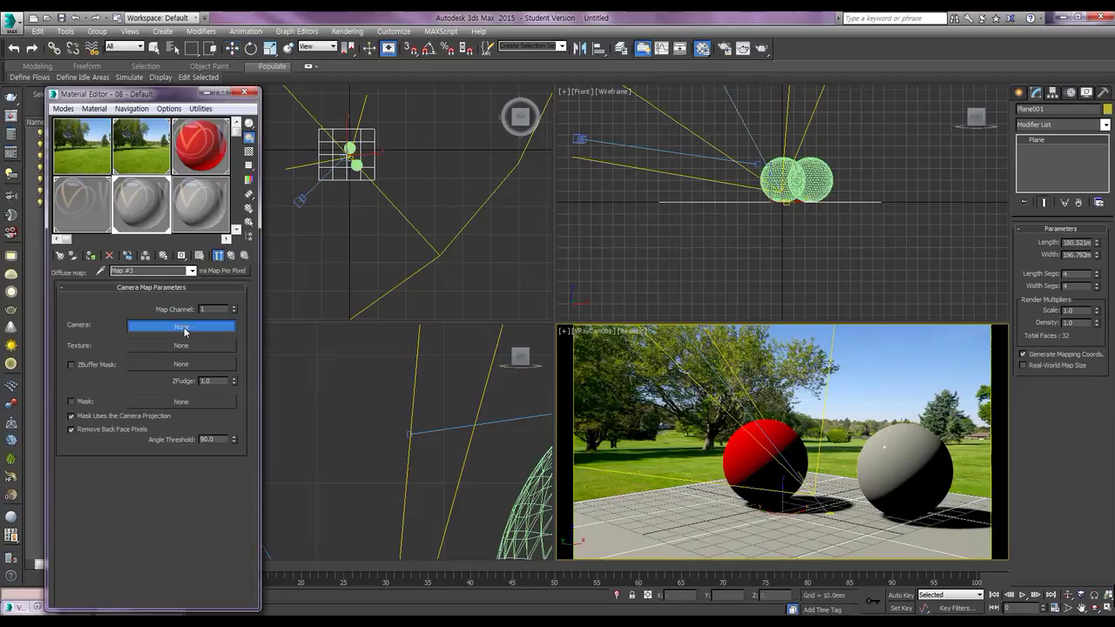
pyautogui.click(299, 199)
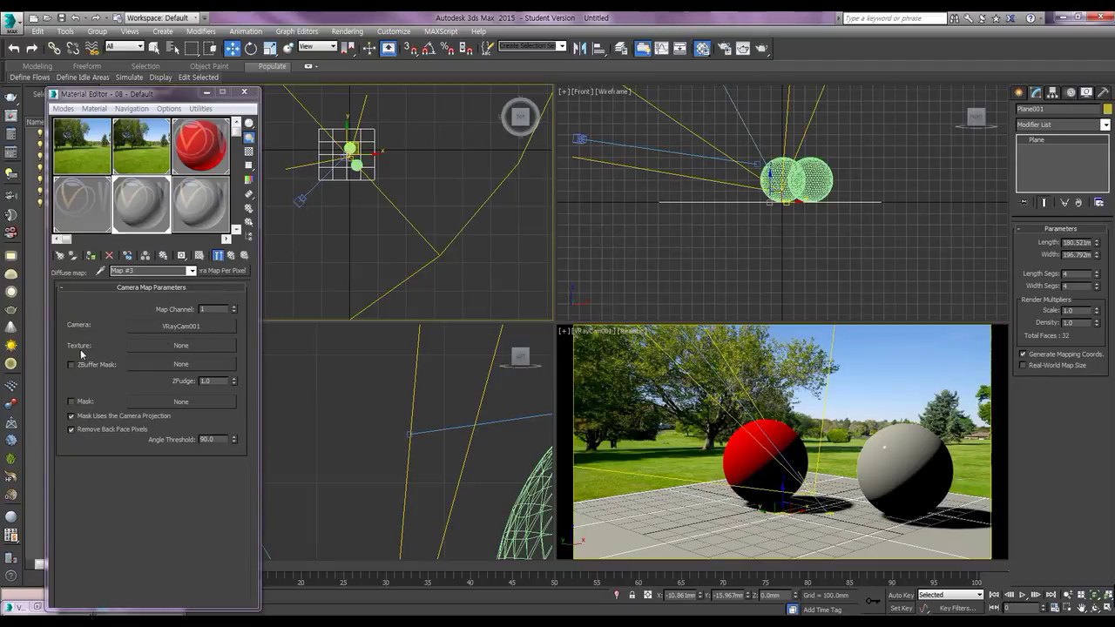
pyautogui.click(191, 348)
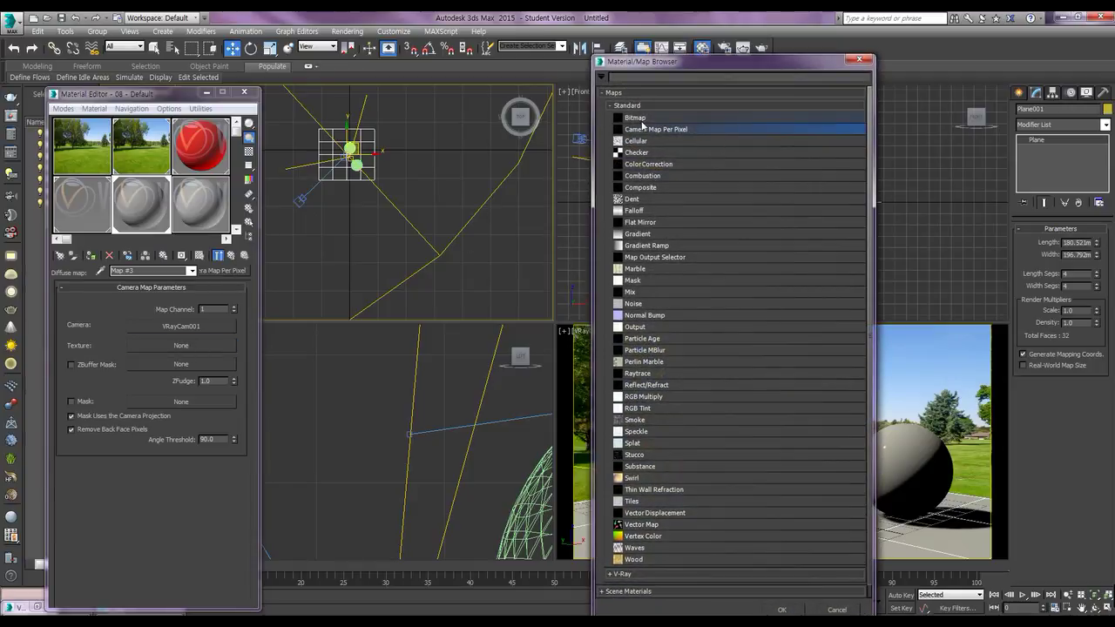
pyautogui.click(640, 119)
pyautogui.doubleClick(640, 119)
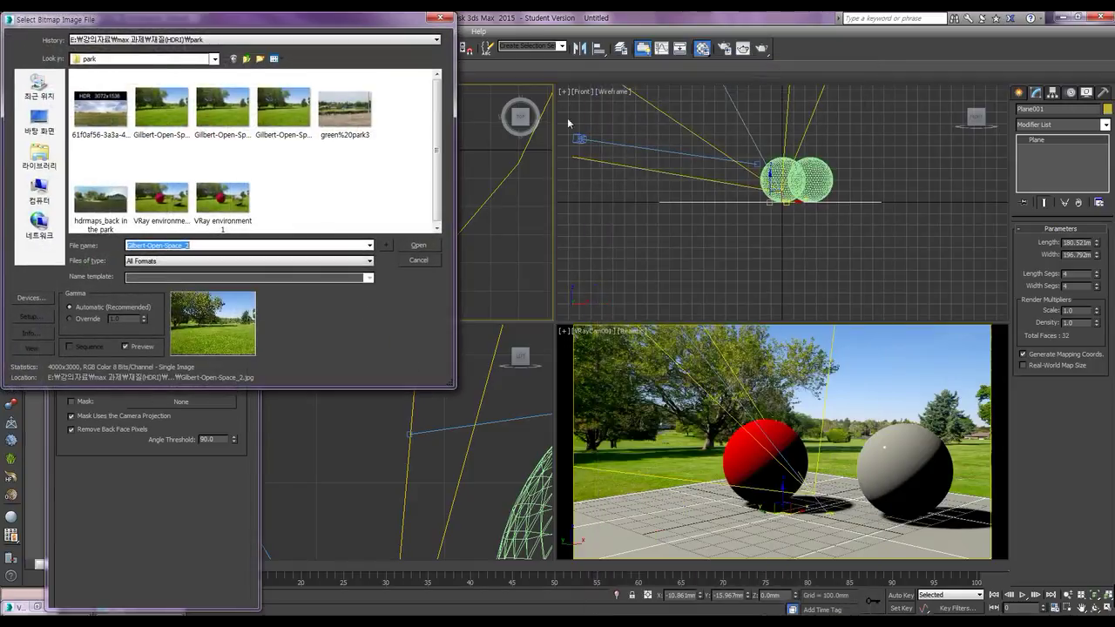
pyautogui.click(162, 109)
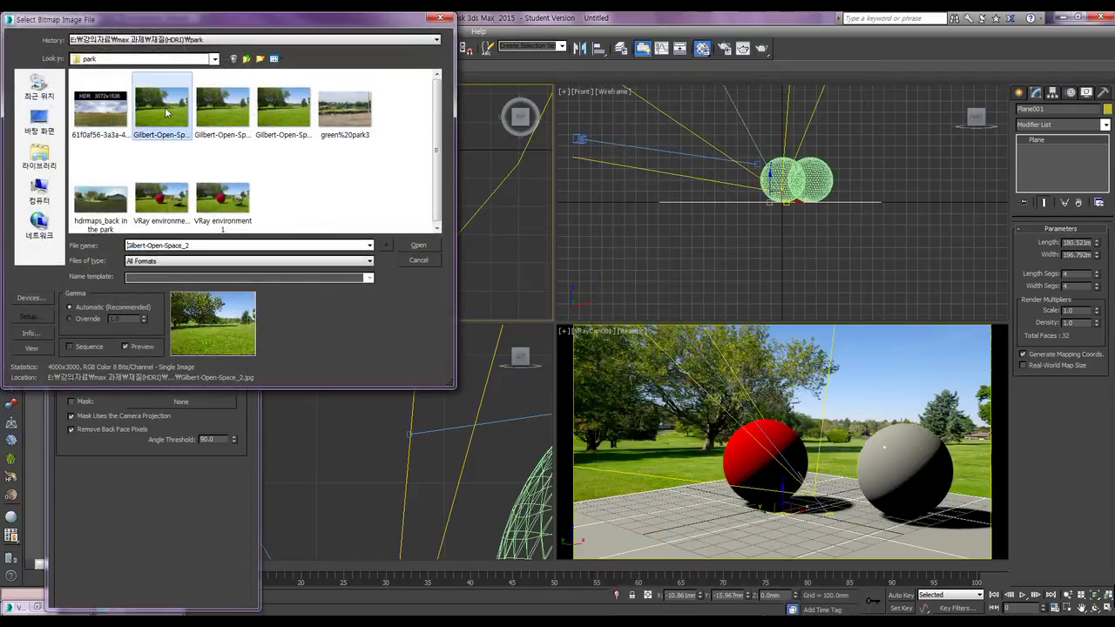
pyautogui.click(416, 248)
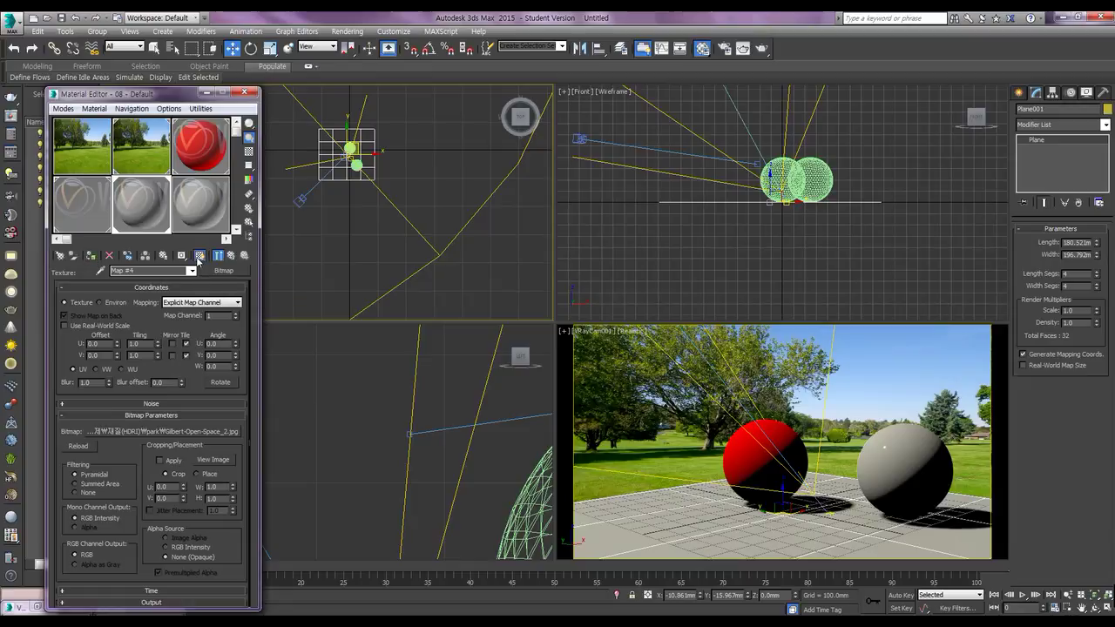
pyautogui.click(198, 256)
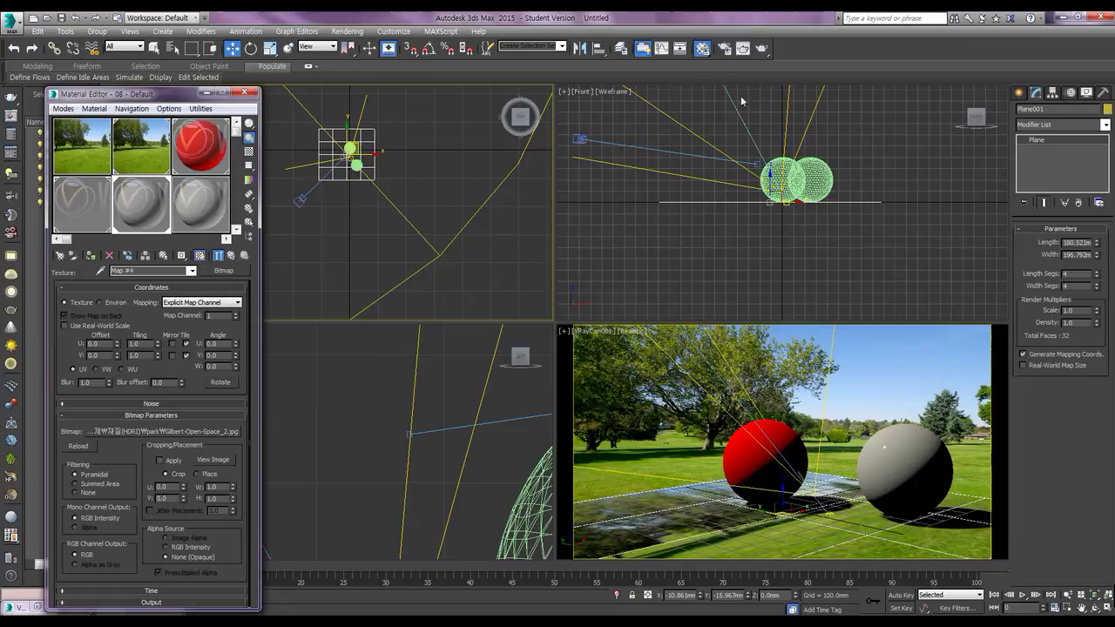
pyautogui.click(761, 49)
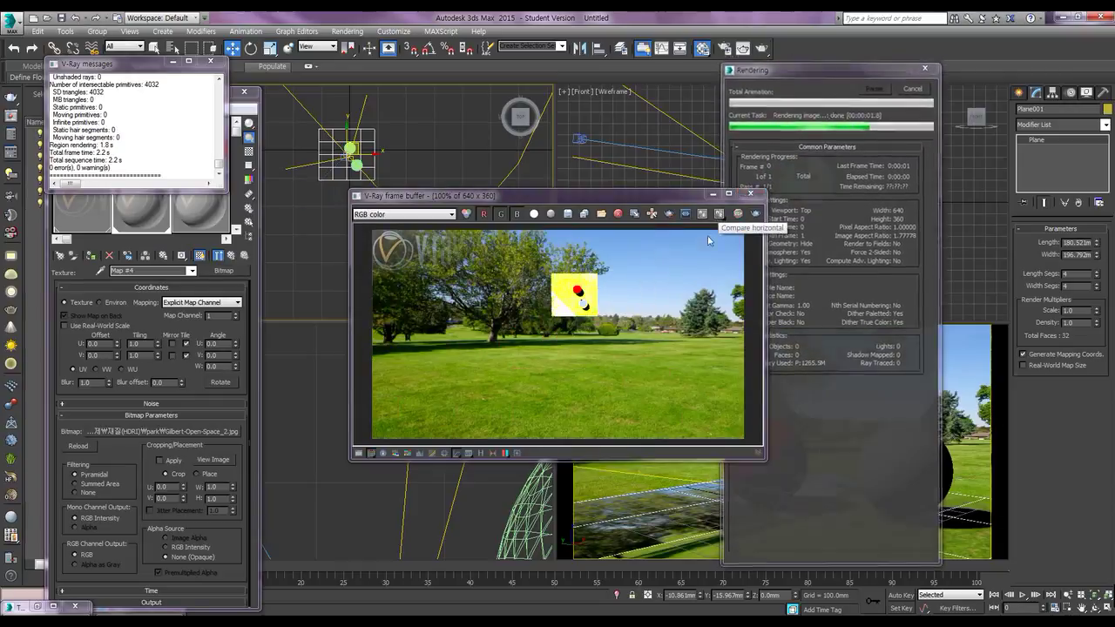
# Re-render the camera view, close the V-Ray log, and move the frame buffer lower-left
pyautogui.click(761, 49)
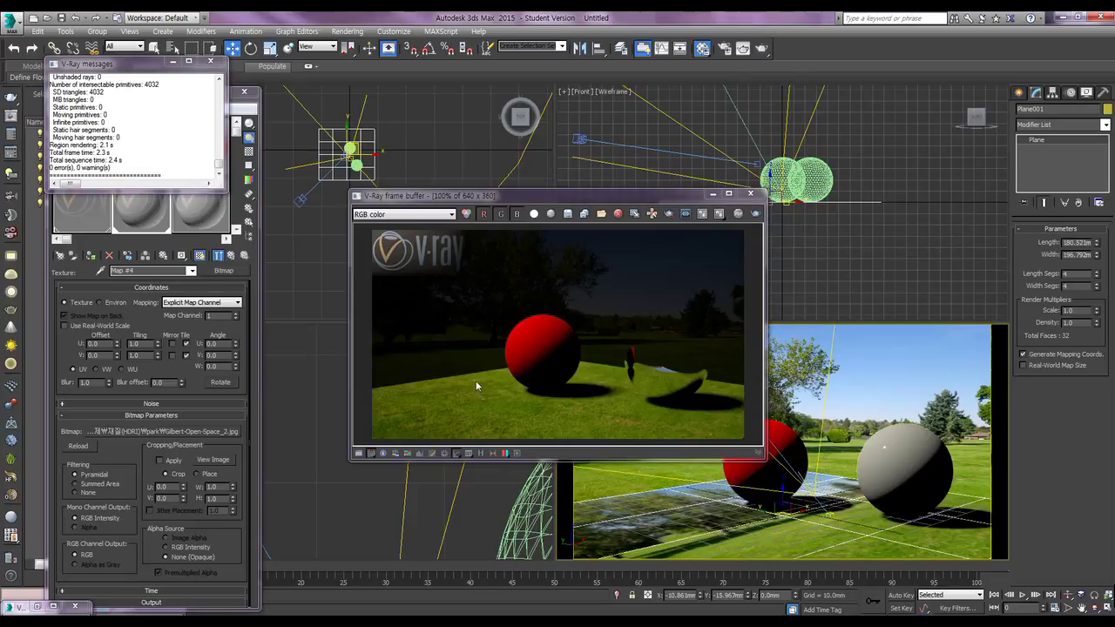
pyautogui.click(210, 61)
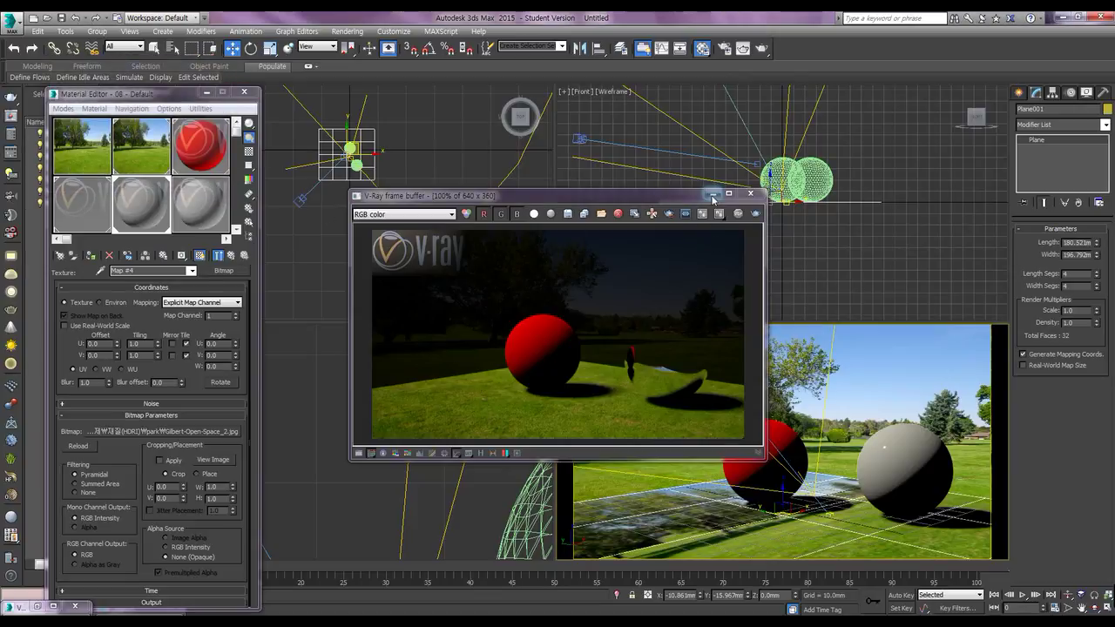
pyautogui.moveTo(626, 197)
pyautogui.mouseDown()
pyautogui.moveTo(502, 301)
pyautogui.moveTo(547, 320)
pyautogui.mouseUp()
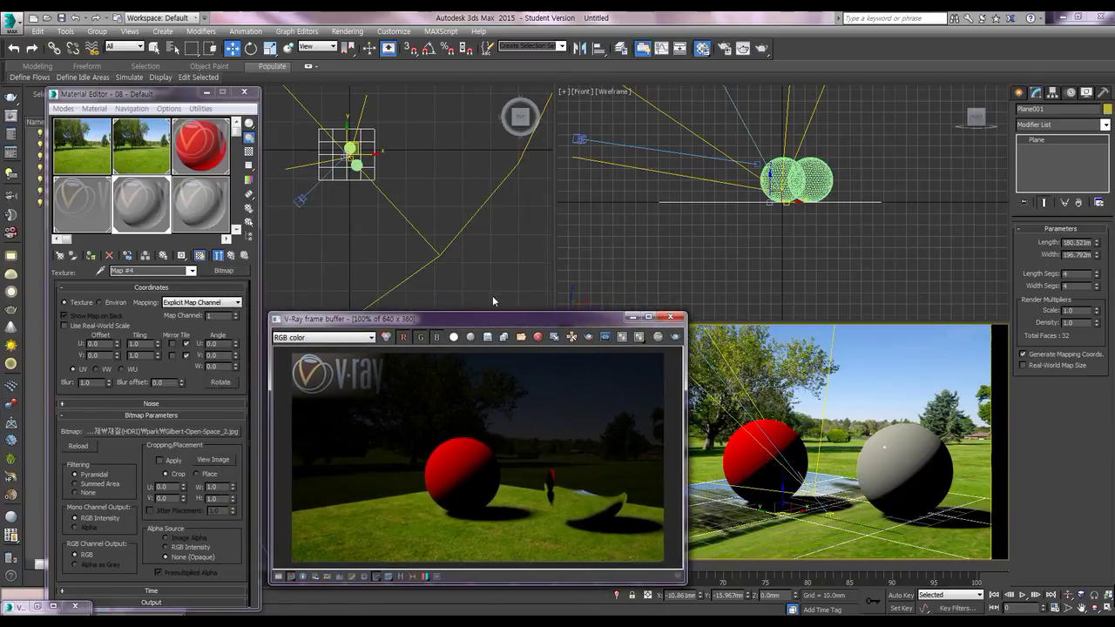
pyautogui.click(548, 297)
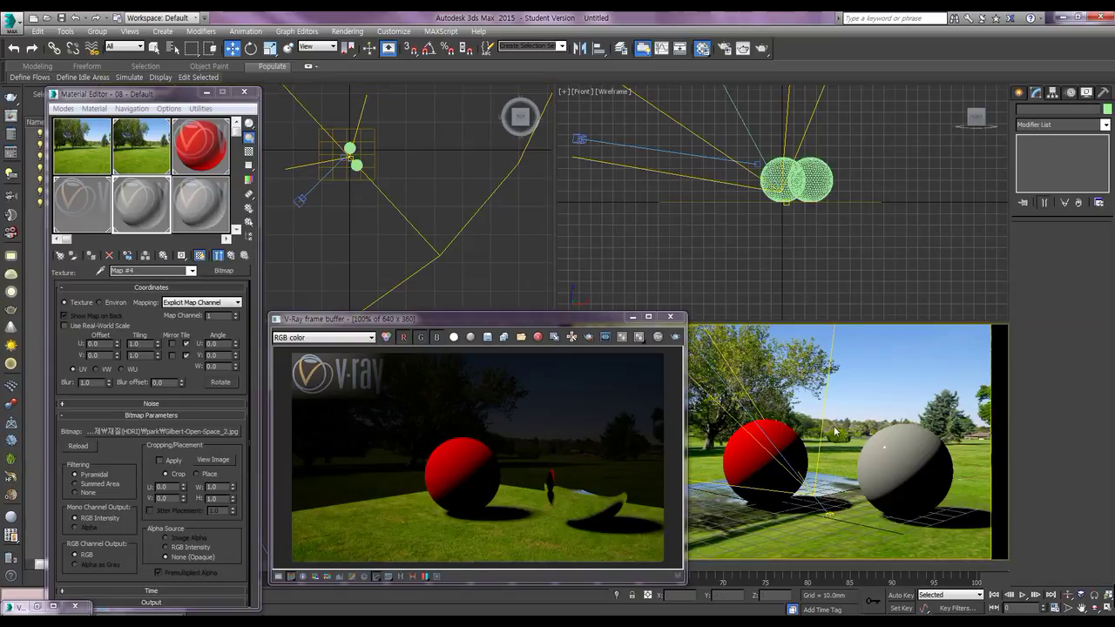
# Set Exposure Control in Environment and Effects to VRay Exposure Control
pyautogui.press('8')
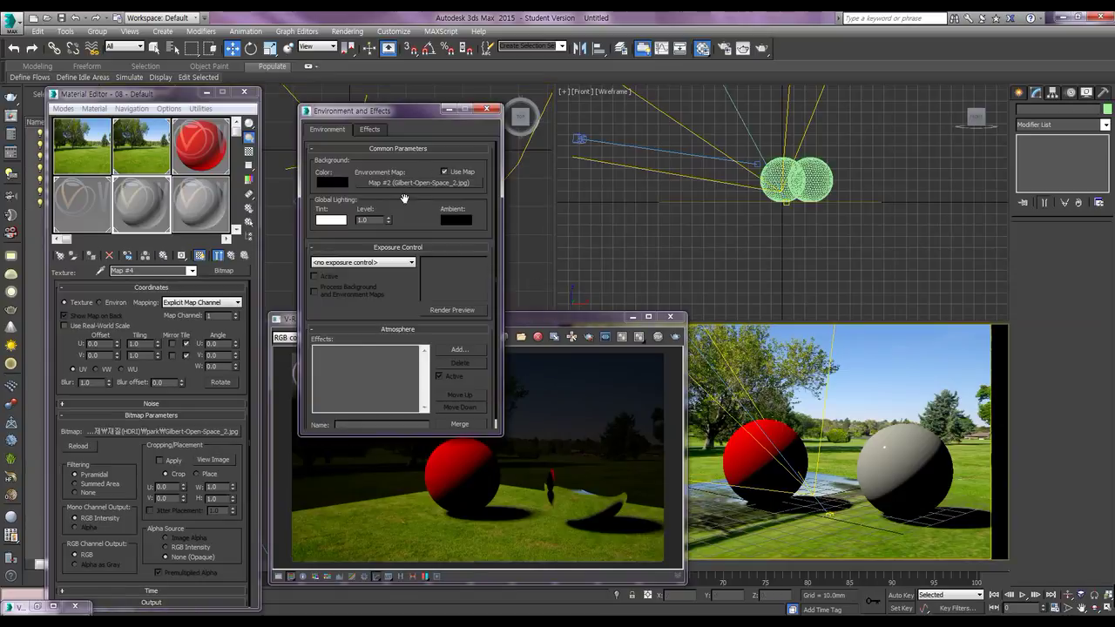
pyautogui.click(347, 261)
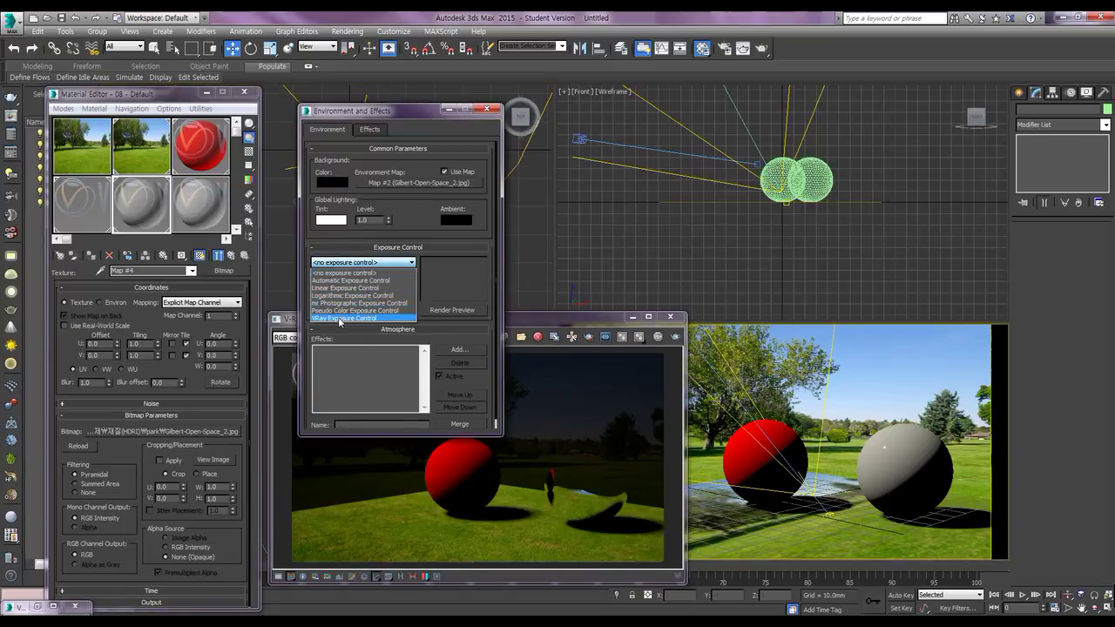
pyautogui.click(342, 318)
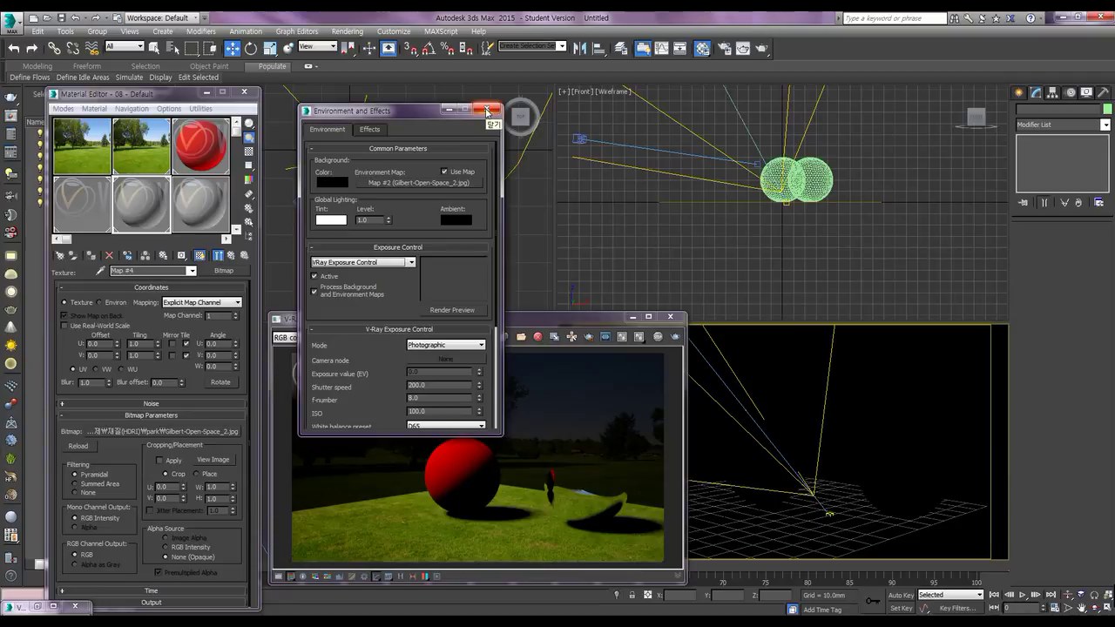
pyautogui.click(487, 110)
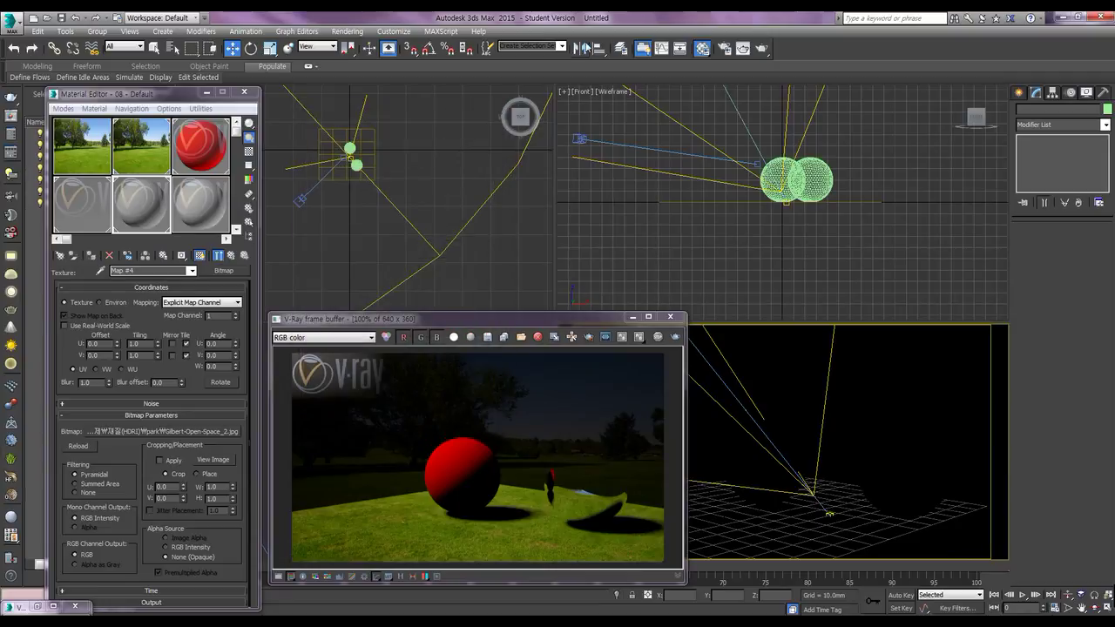
pyautogui.click(725, 49)
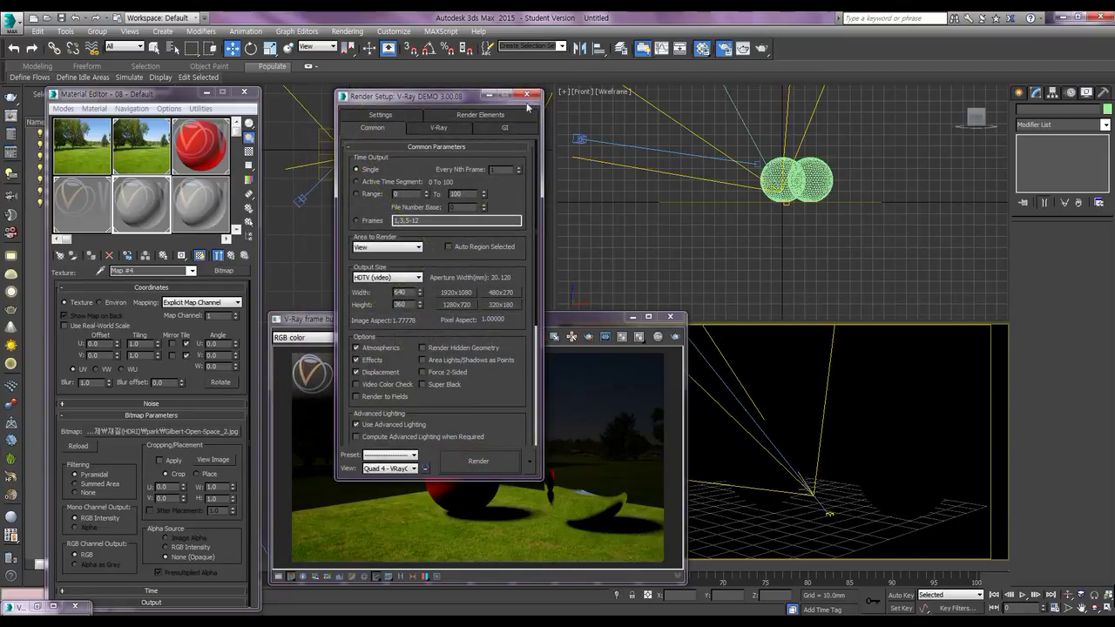
# Turn on V-Ray's GI environment override with the instanced Gilbert-Open-Space_2 map, plus reflection/refraction environment
pyautogui.moveTo(417, 105); pyautogui.dragTo(360, 105)
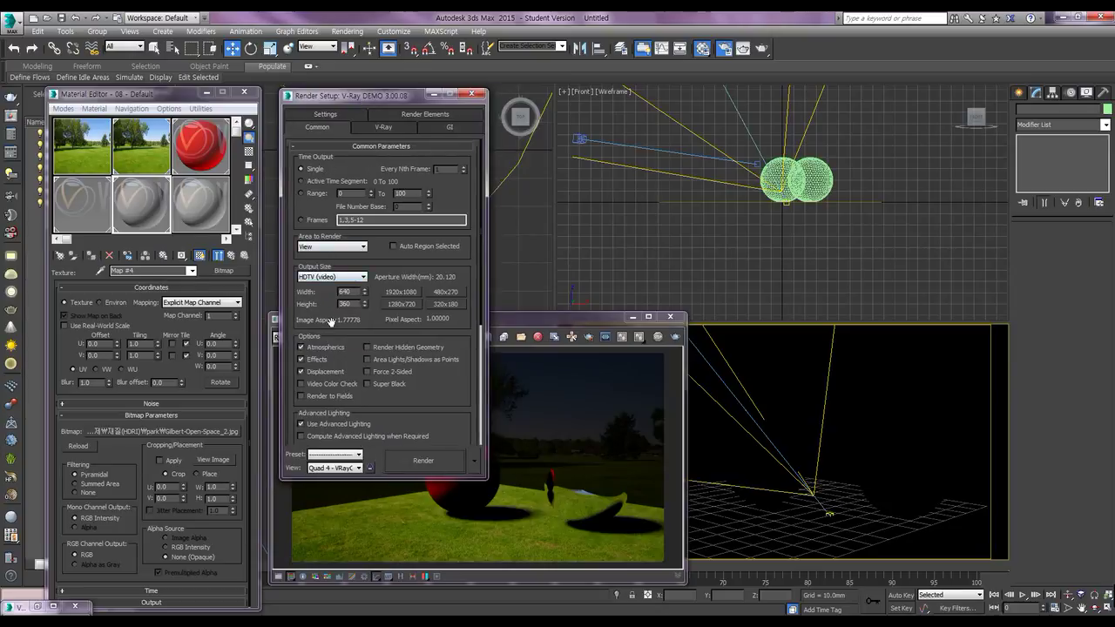
pyautogui.click(396, 128)
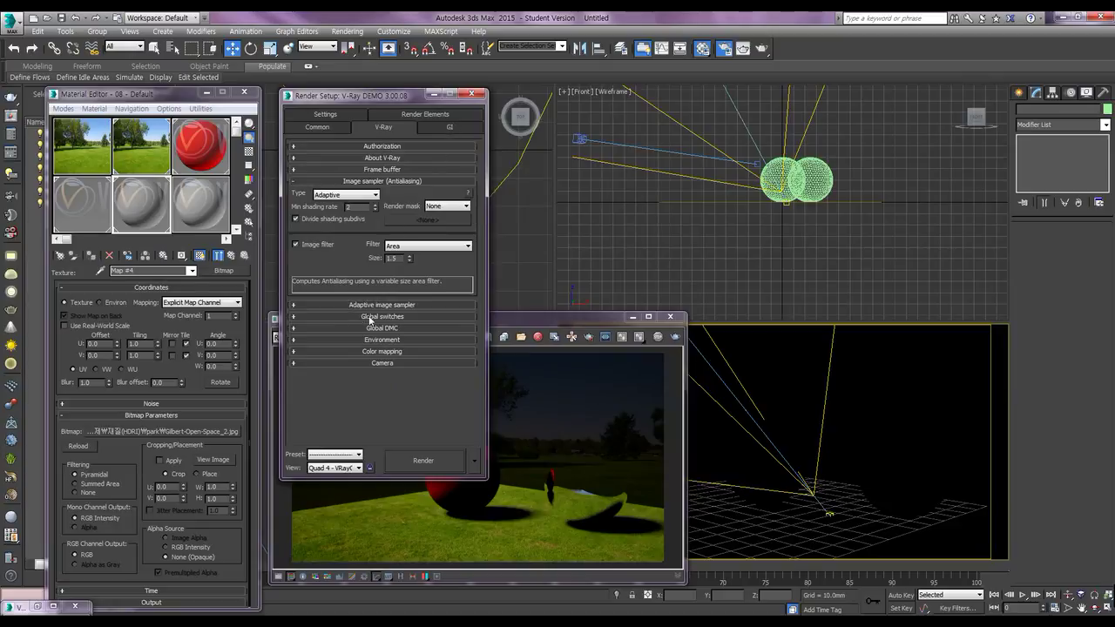
pyautogui.click(380, 341)
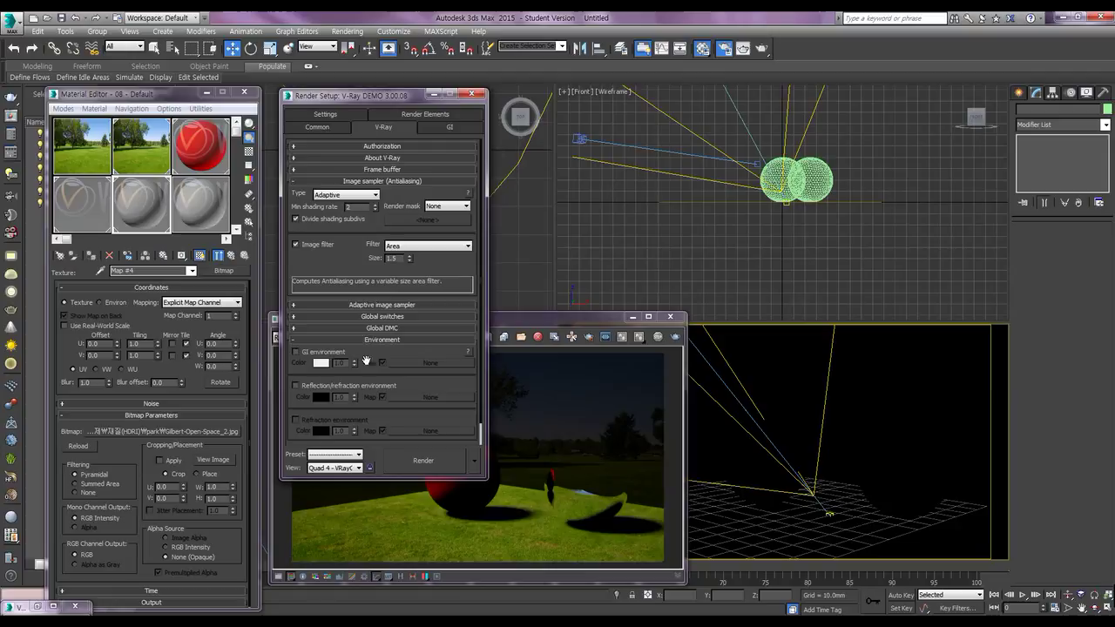
pyautogui.click(295, 351)
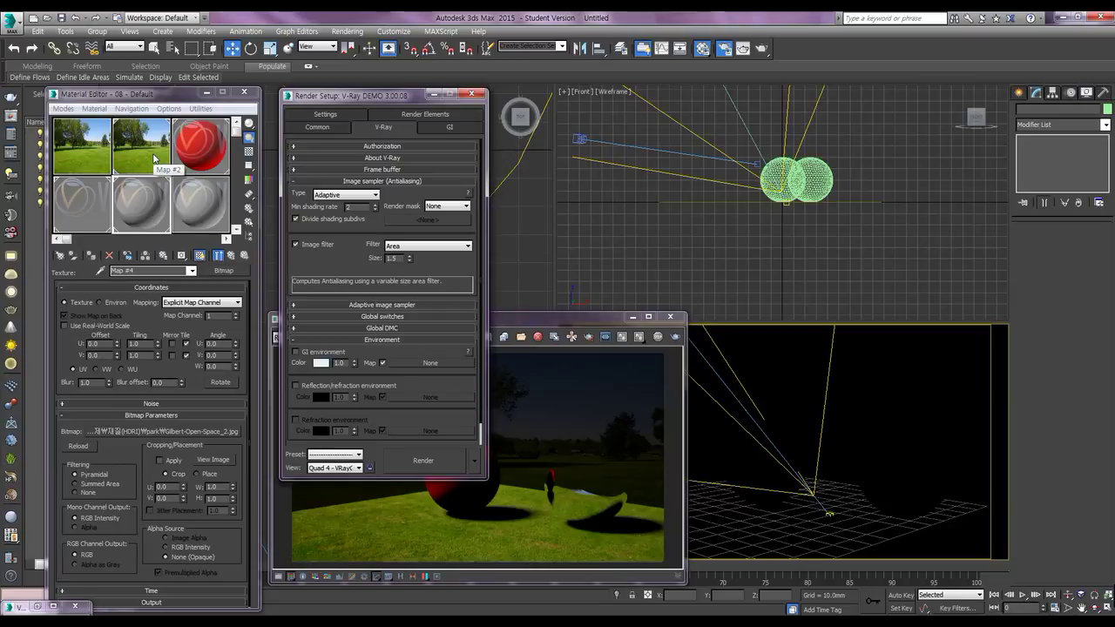
pyautogui.moveTo(153, 158); pyautogui.dragTo(434, 360)
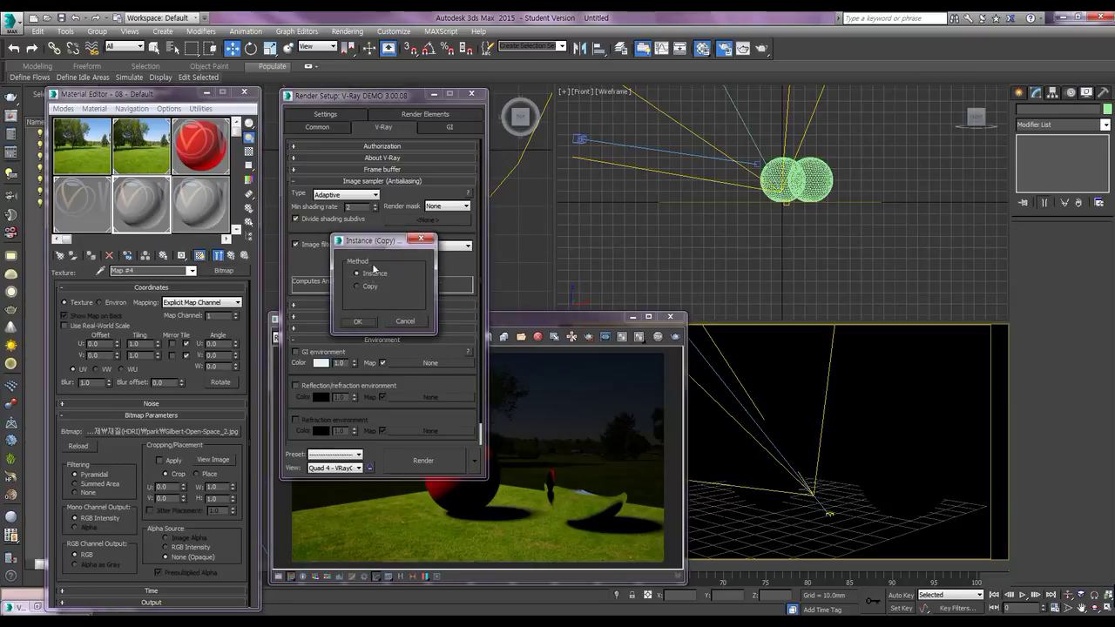
pyautogui.click(360, 322)
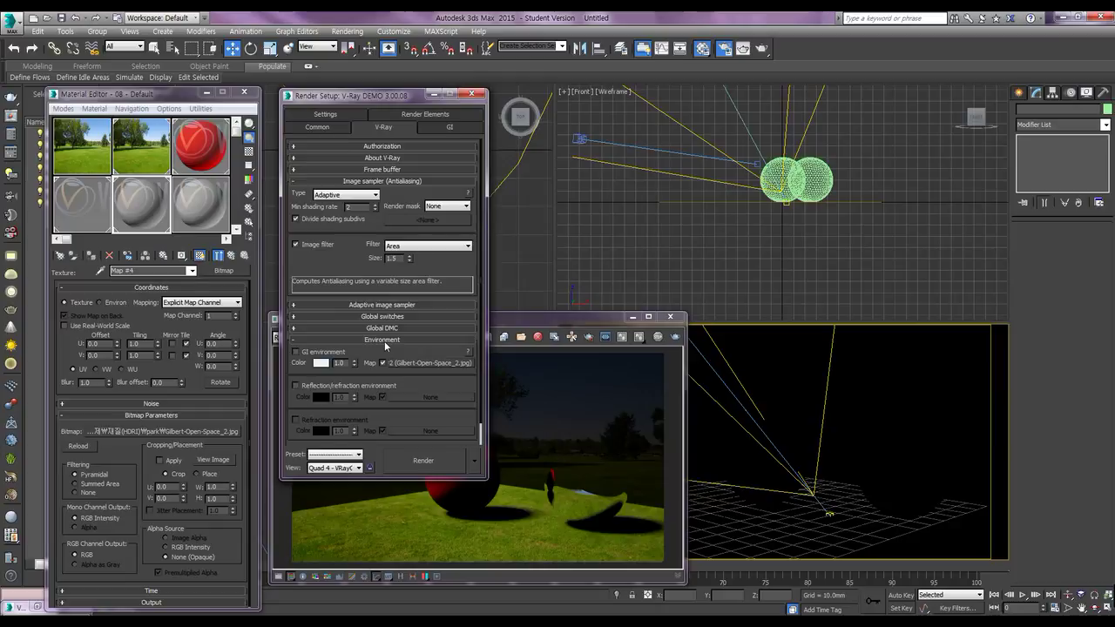
pyautogui.click(295, 351)
pyautogui.click(296, 385)
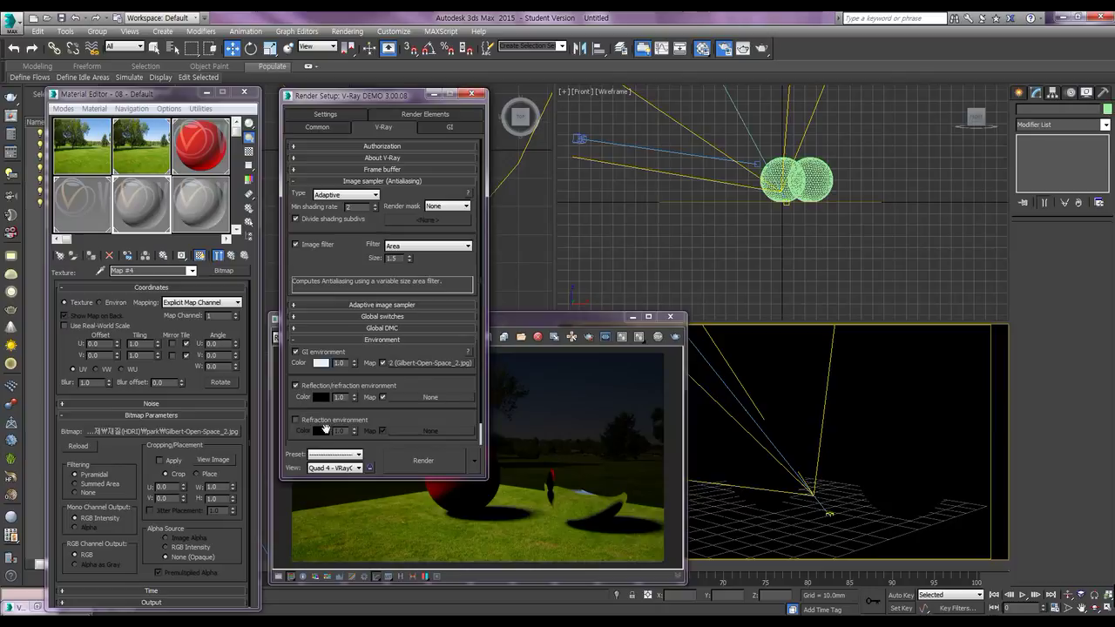
# Load the 'hdrmaps_back in the park' bitmap into the reflection/refraction environment map slot
pyautogui.click(426, 398)
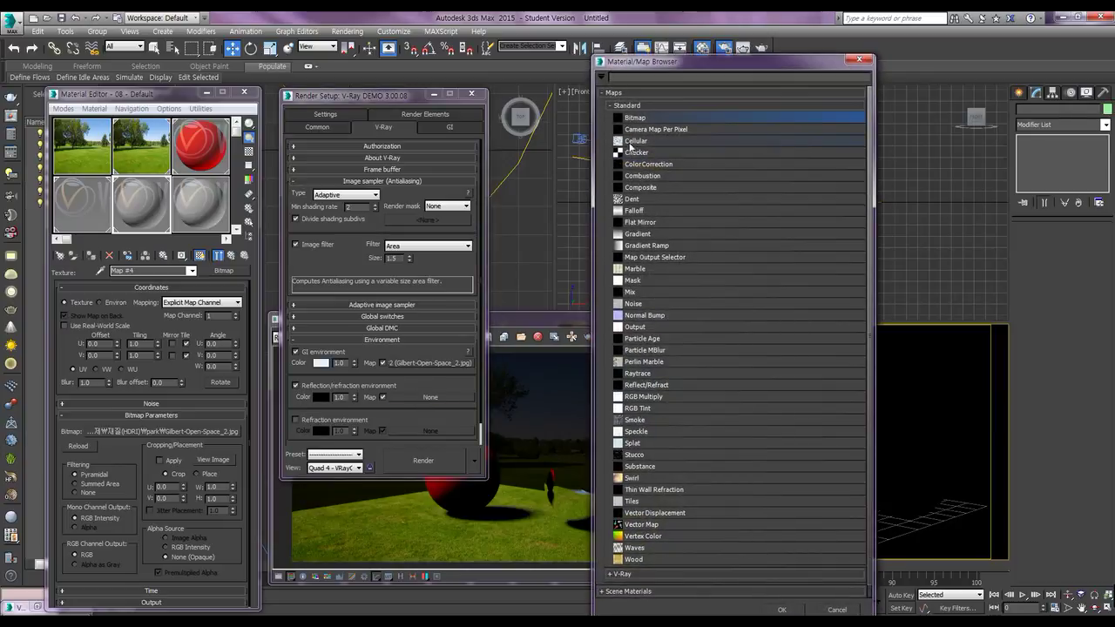
pyautogui.doubleClick(640, 118)
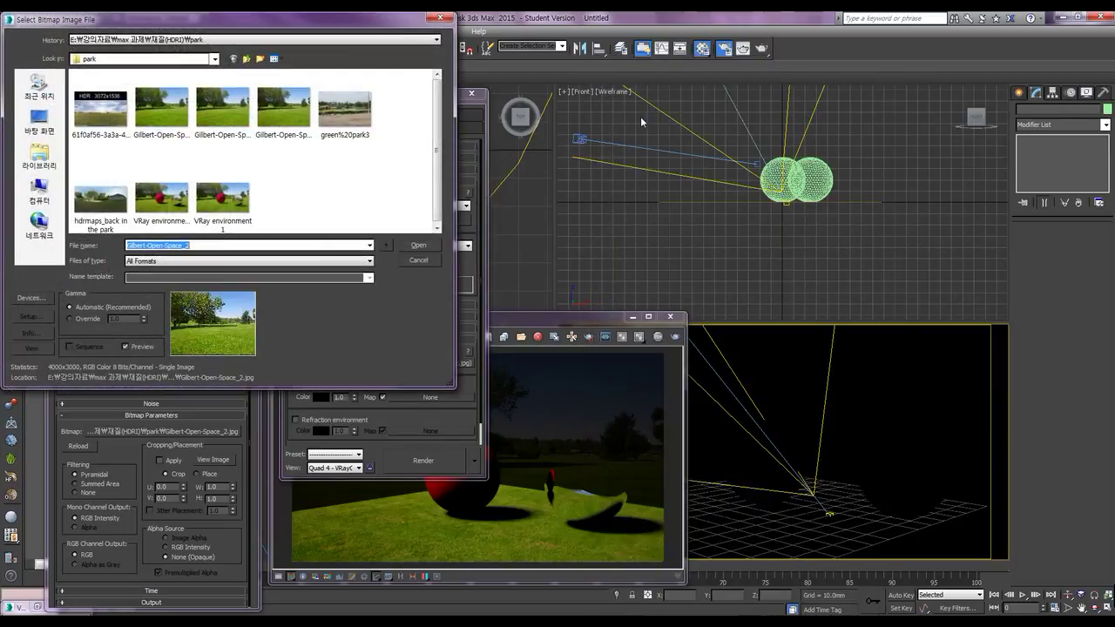
pyautogui.moveTo(345, 107)
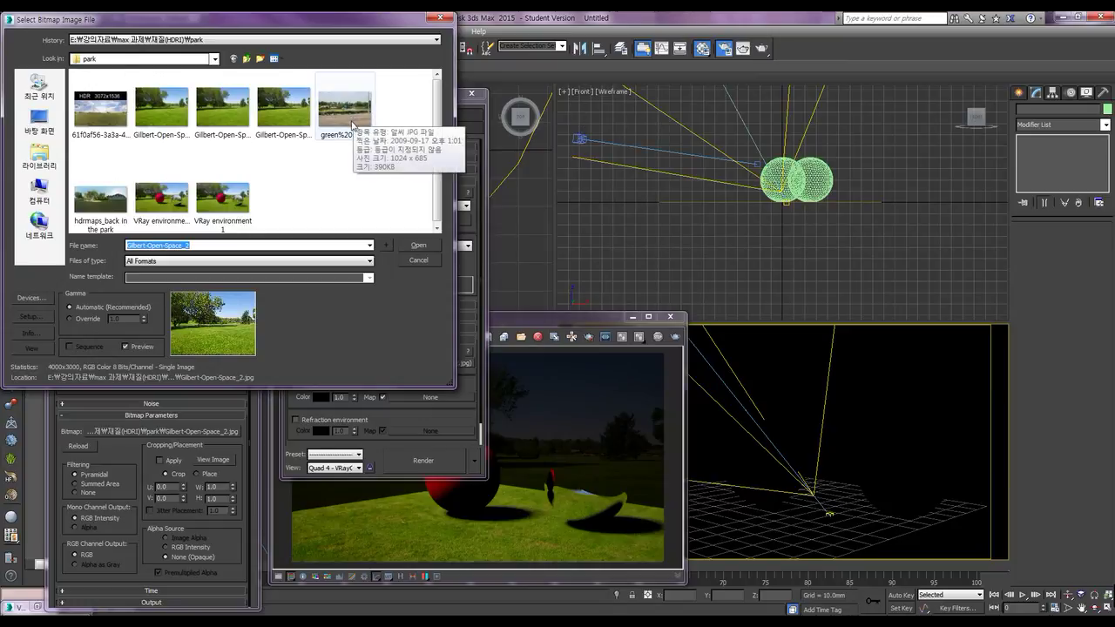
pyautogui.click(111, 216)
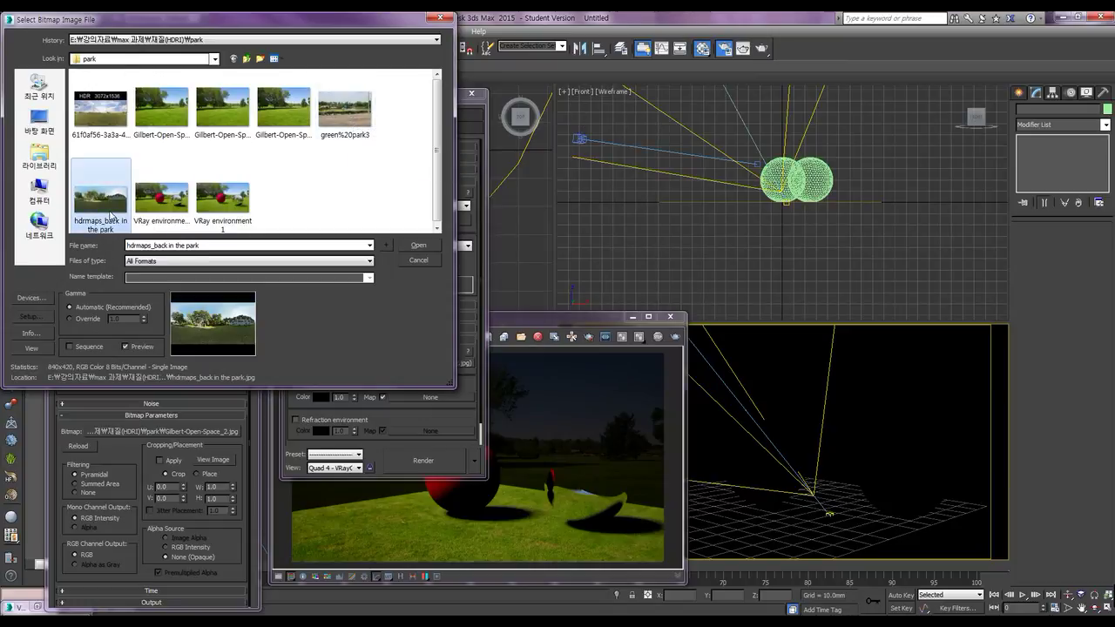
pyautogui.click(417, 247)
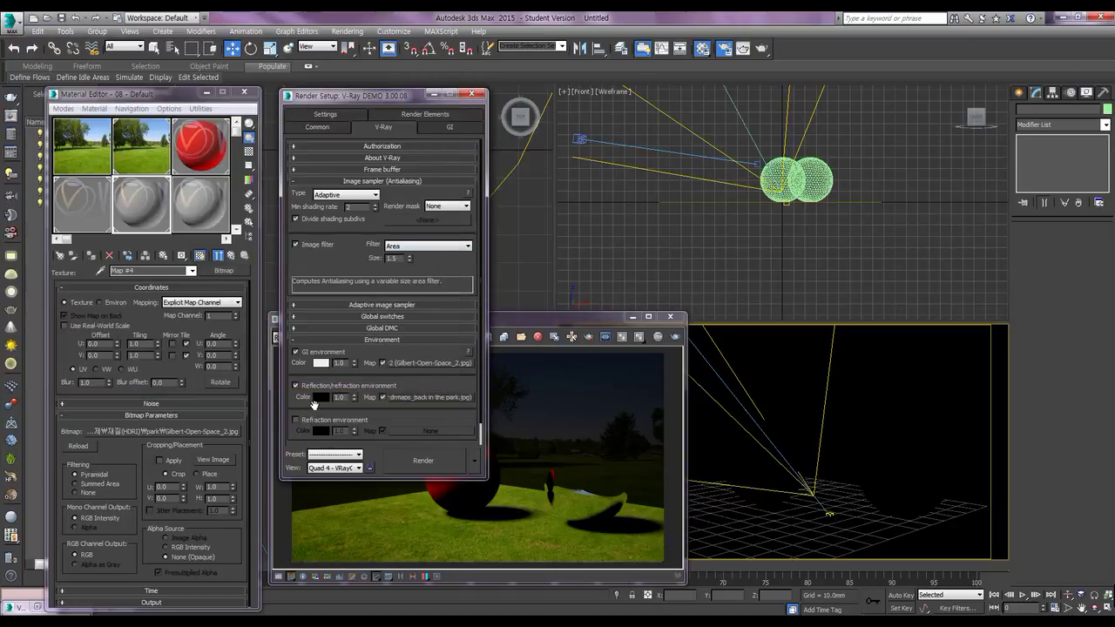
# Instance the reflection map into a Material Editor slot, set Spherical Environment mapping, and render
pyautogui.moveTo(422, 400); pyautogui.dragTo(204, 212)
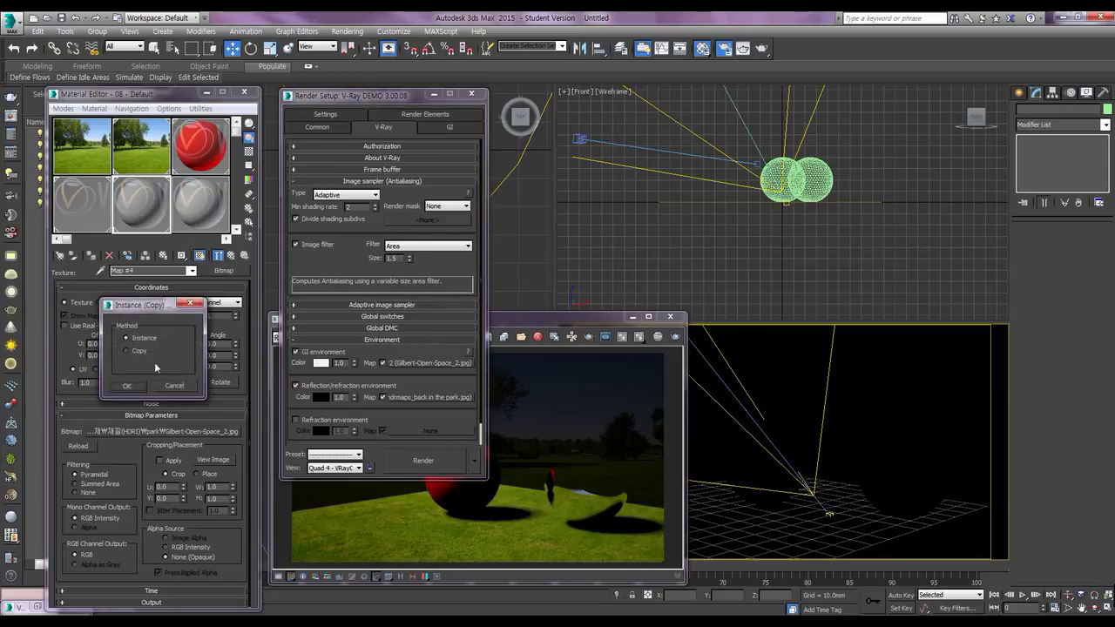
pyautogui.click(128, 385)
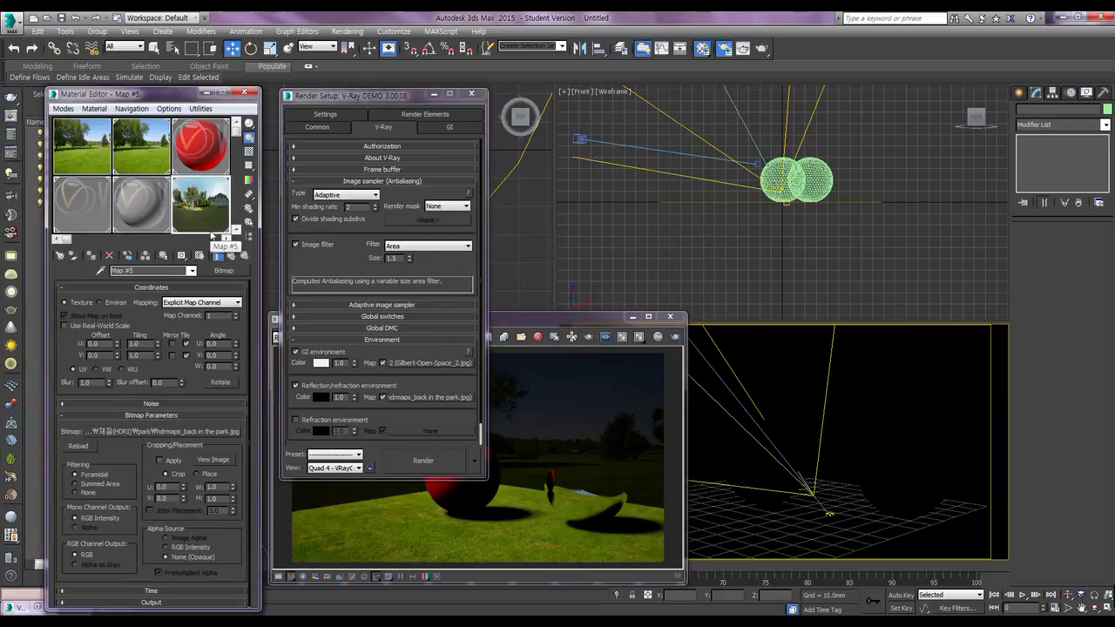
pyautogui.click(108, 305)
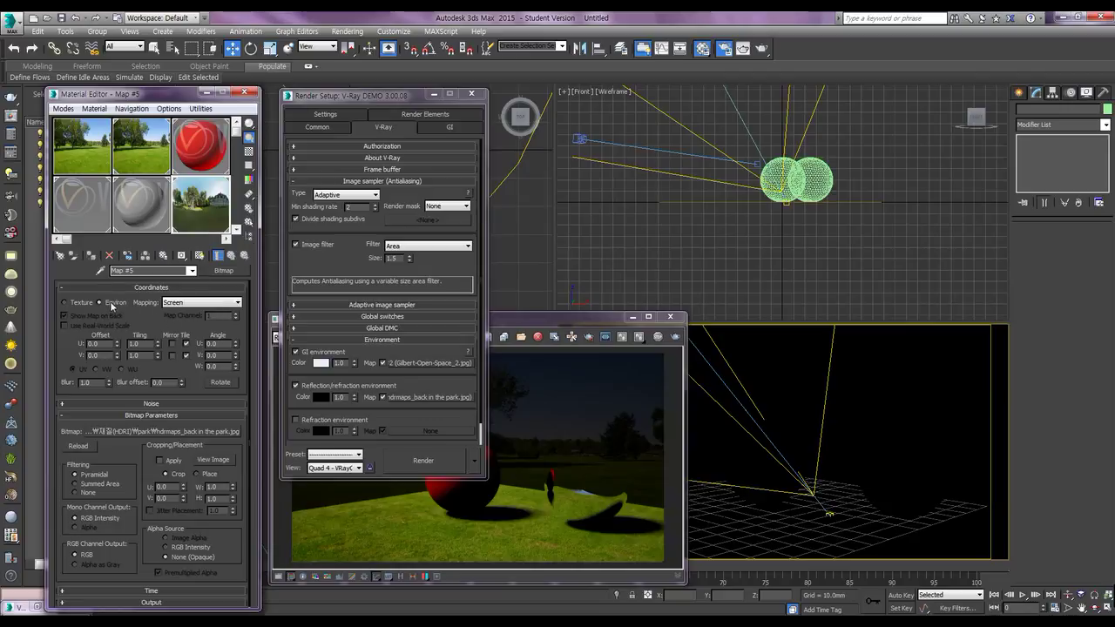
pyautogui.click(183, 304)
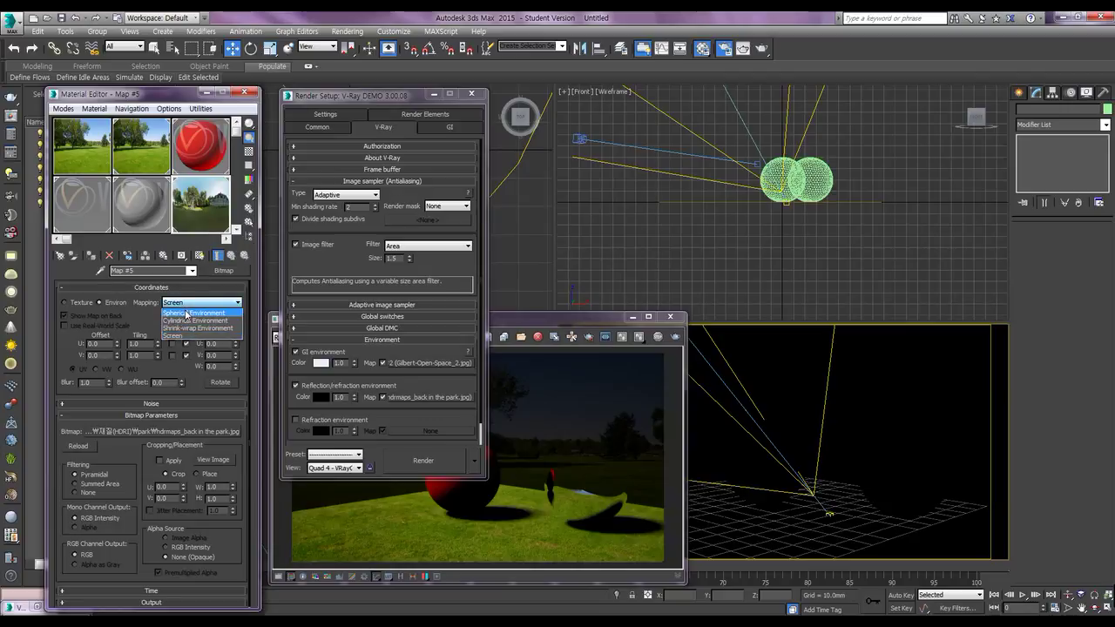
pyautogui.click(213, 313)
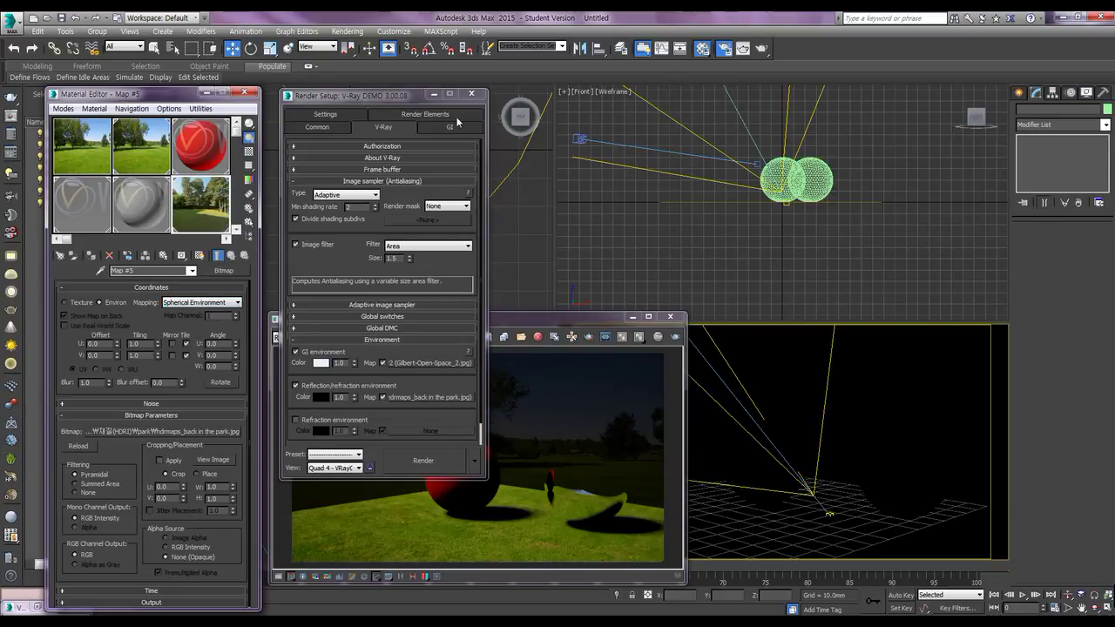
pyautogui.click(436, 467)
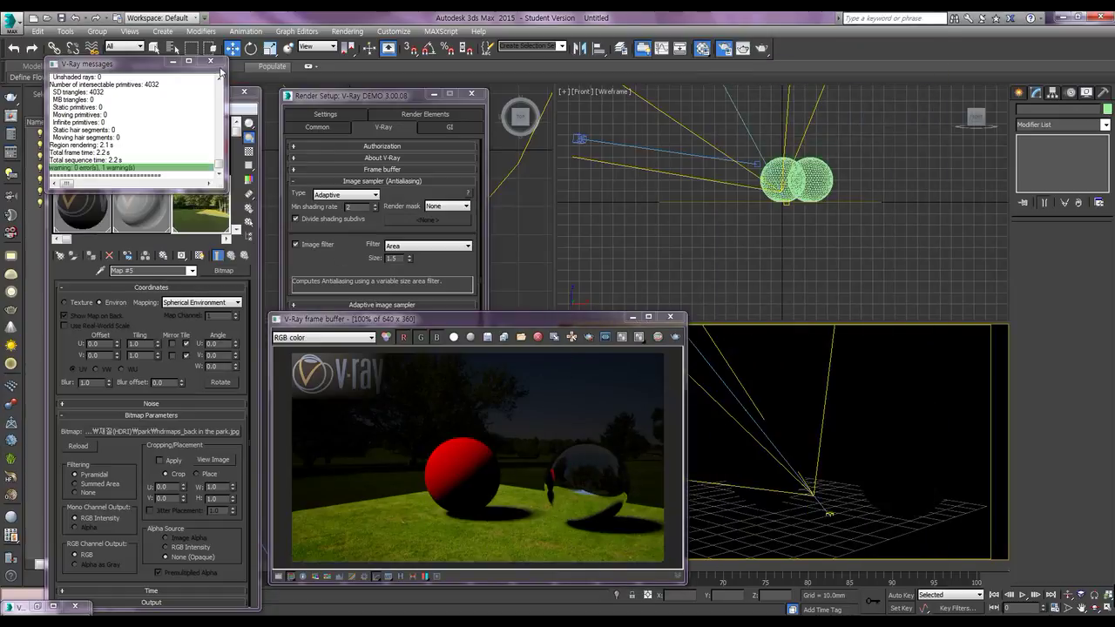
# Untick Affect background in the advanced V-Ray Color mapping settings
pyautogui.click(210, 61)
pyautogui.click(449, 128)
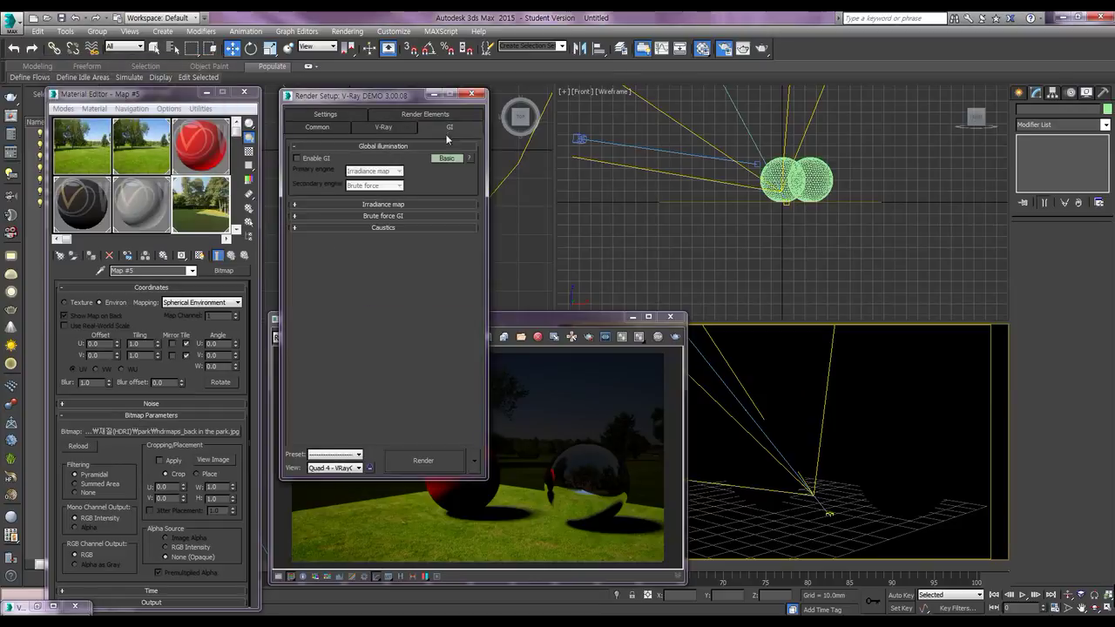
pyautogui.click(394, 128)
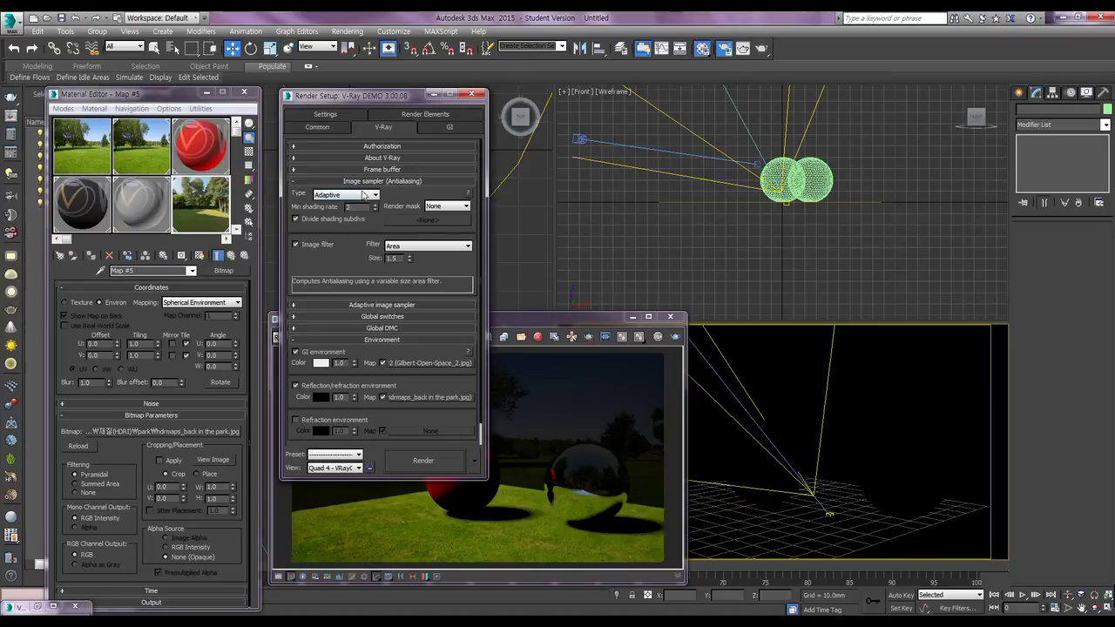
pyautogui.click(378, 181)
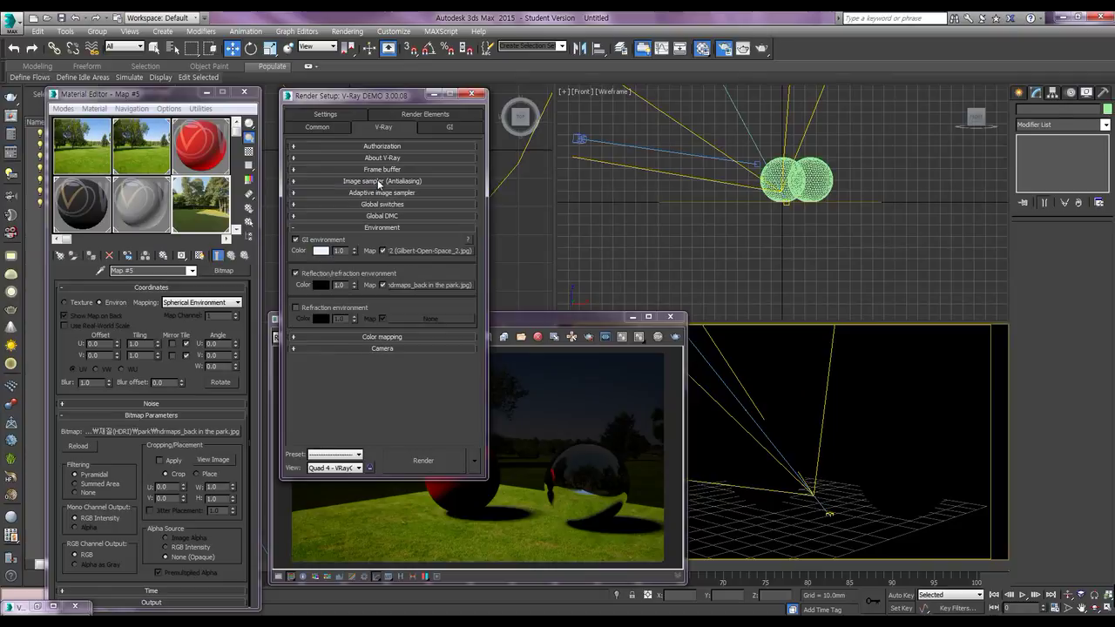
pyautogui.click(370, 337)
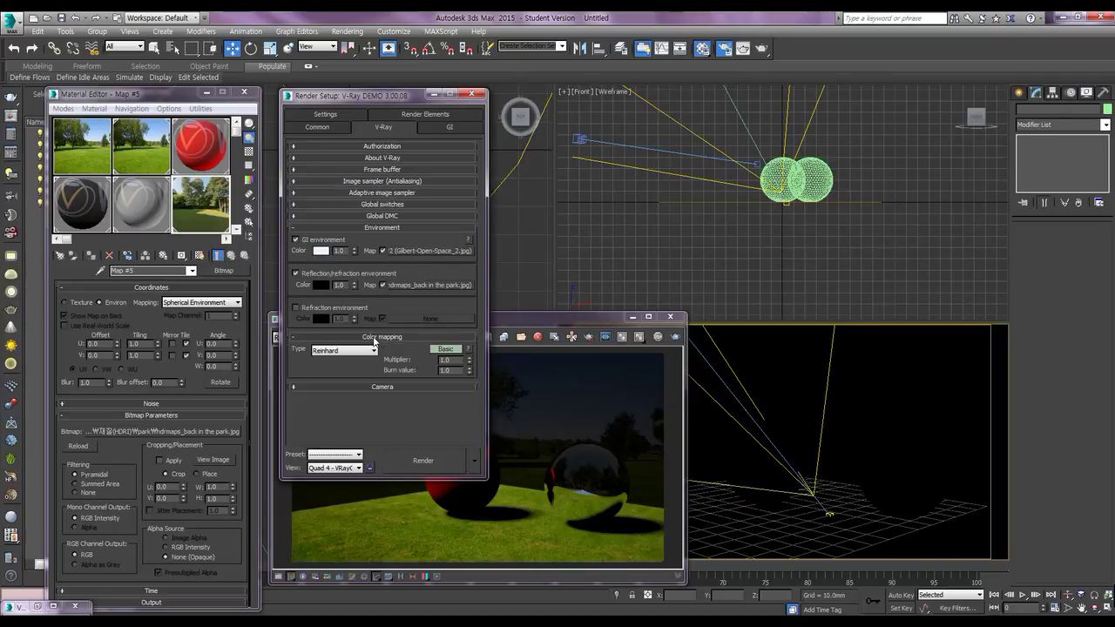
pyautogui.click(442, 350)
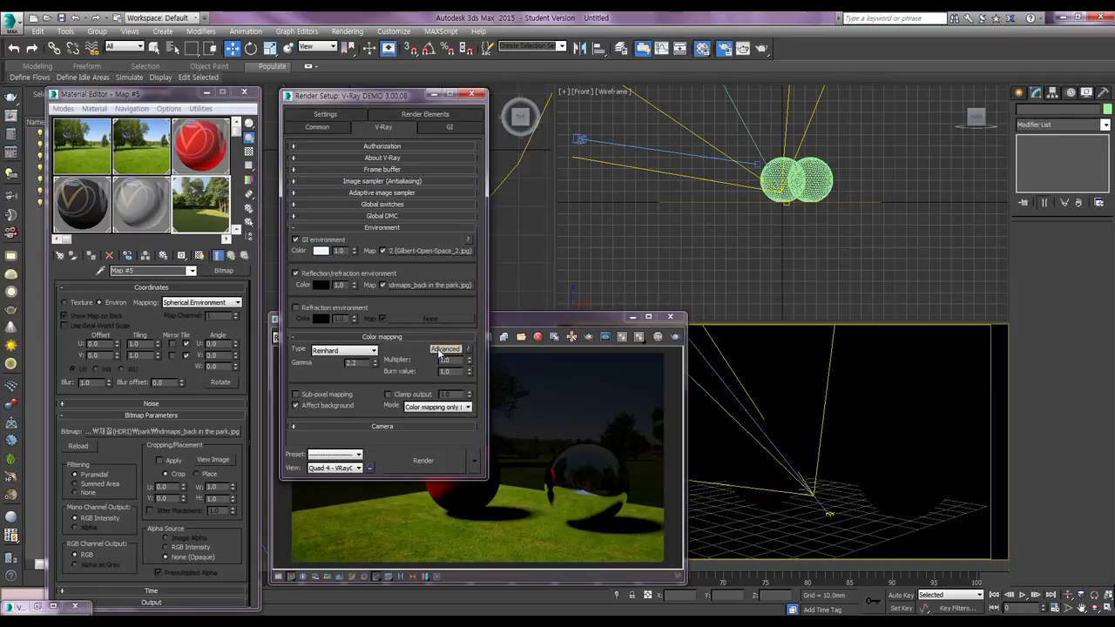
pyautogui.click(296, 406)
# Re-render to show the brighter park backplate behind the spheres
pyautogui.click(419, 460)
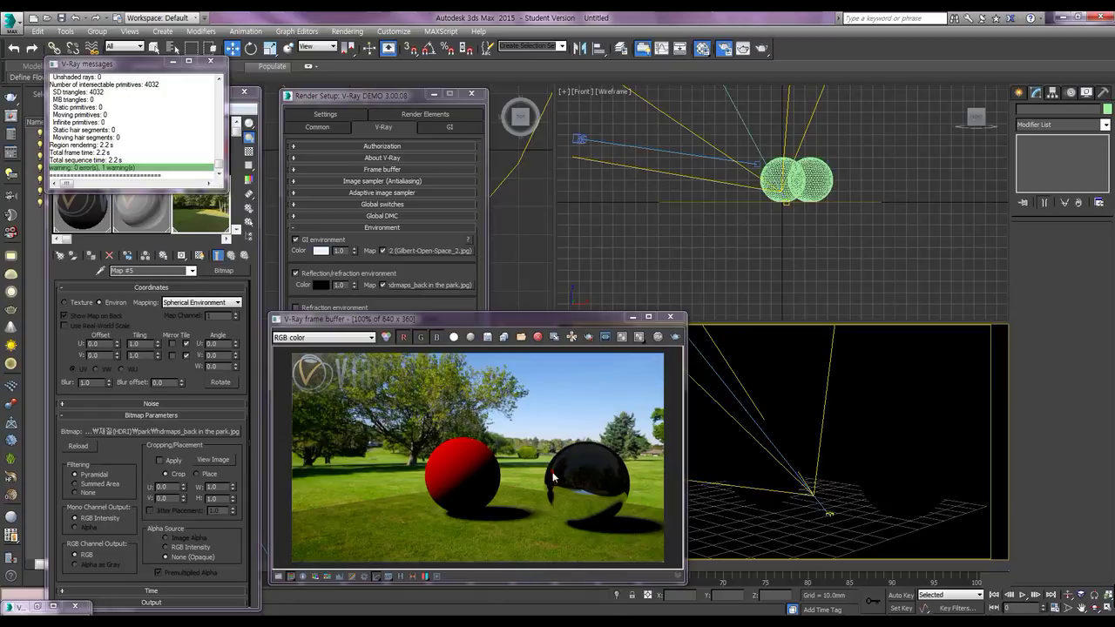
pyautogui.click(212, 63)
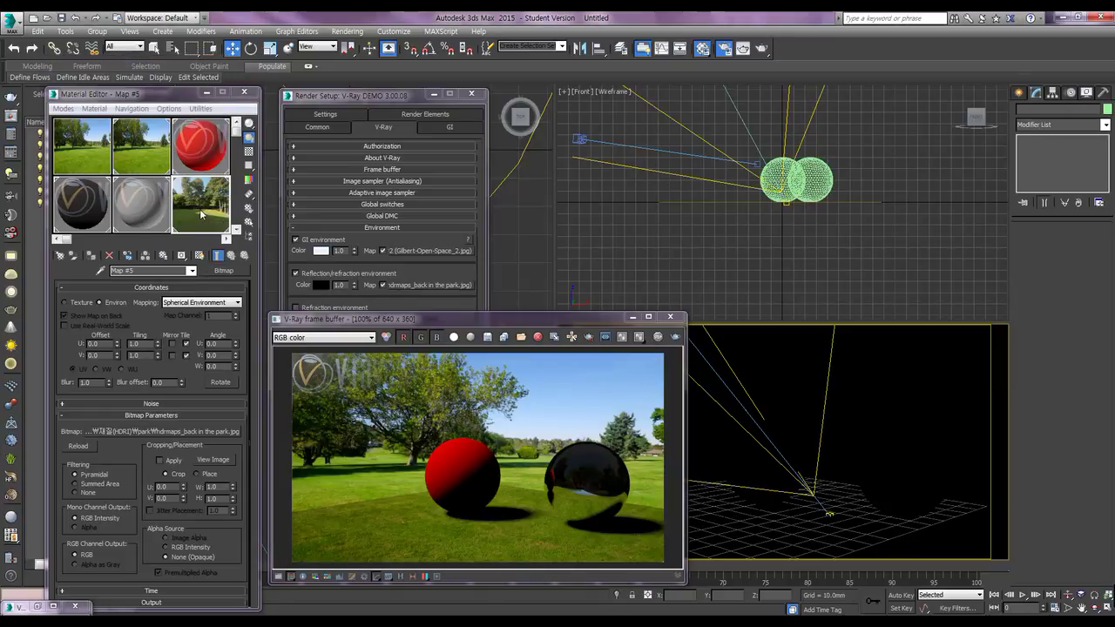
pyautogui.click(202, 207)
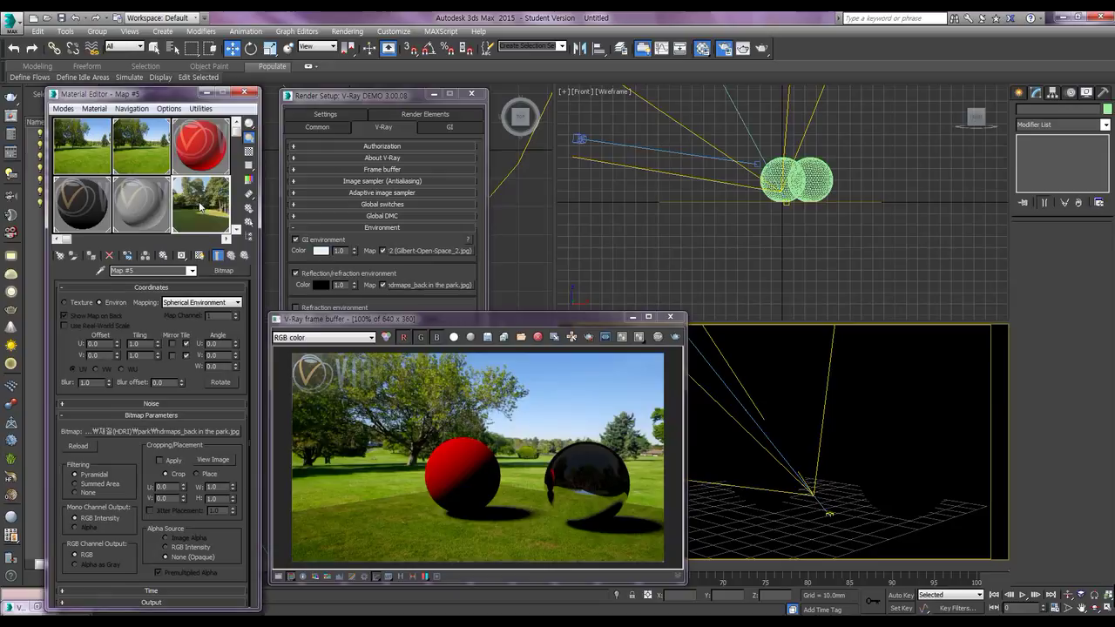
# Set the reflection map's Output Amount to 30 and render
pyautogui.click(139, 289)
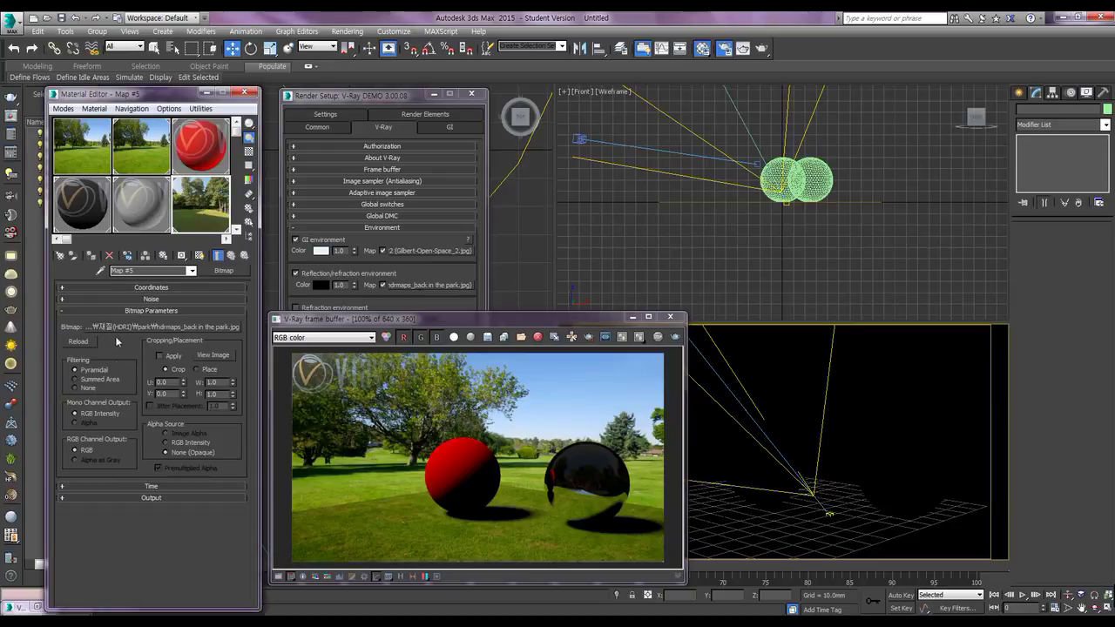
pyautogui.click(162, 497)
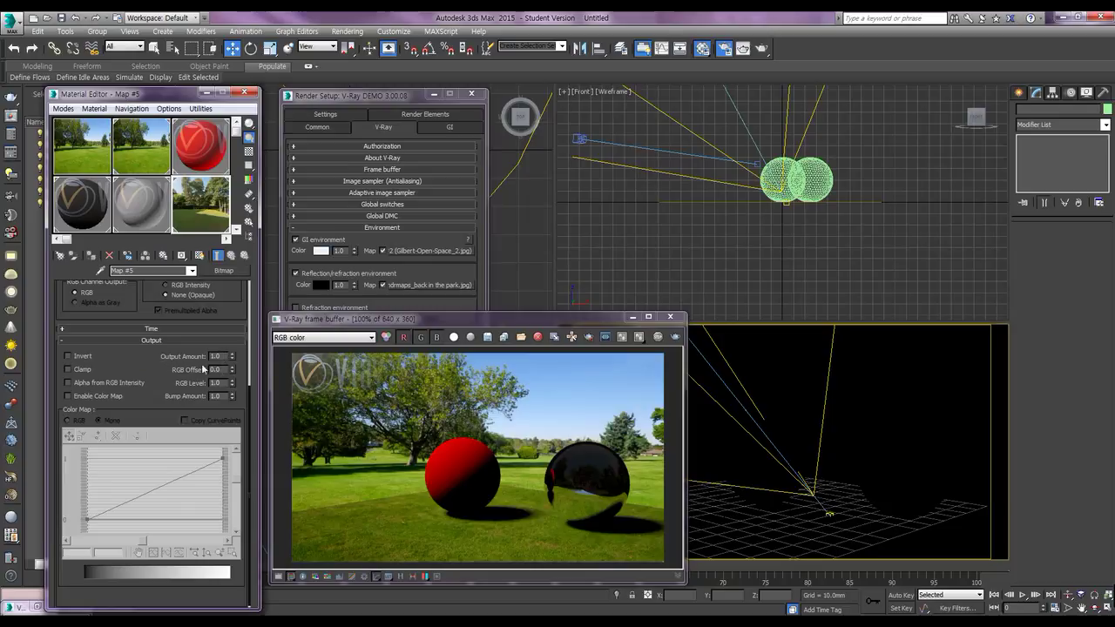
pyautogui.write('30')
pyautogui.press('Return')
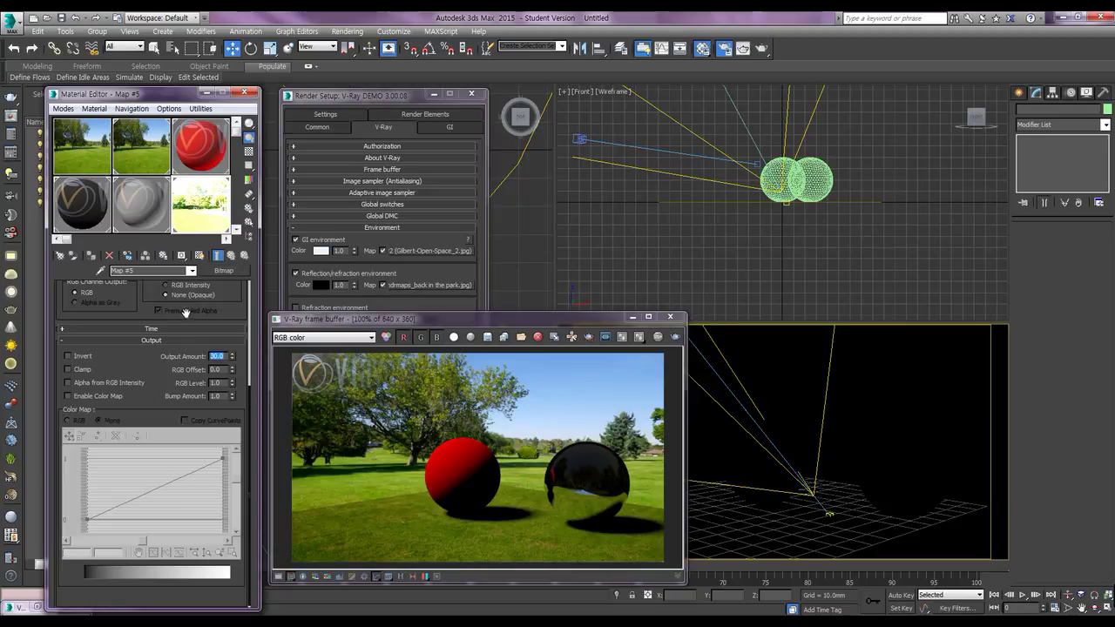
pyautogui.click(675, 338)
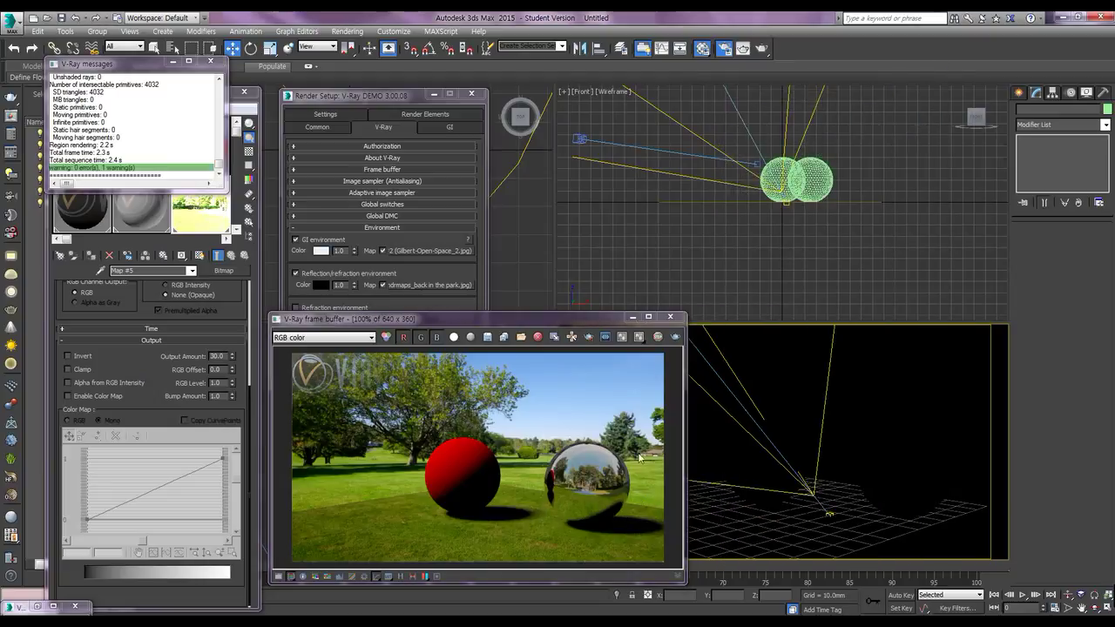
# Raise the Output Amount to 40 and render again
pyautogui.doubleClick(222, 356)
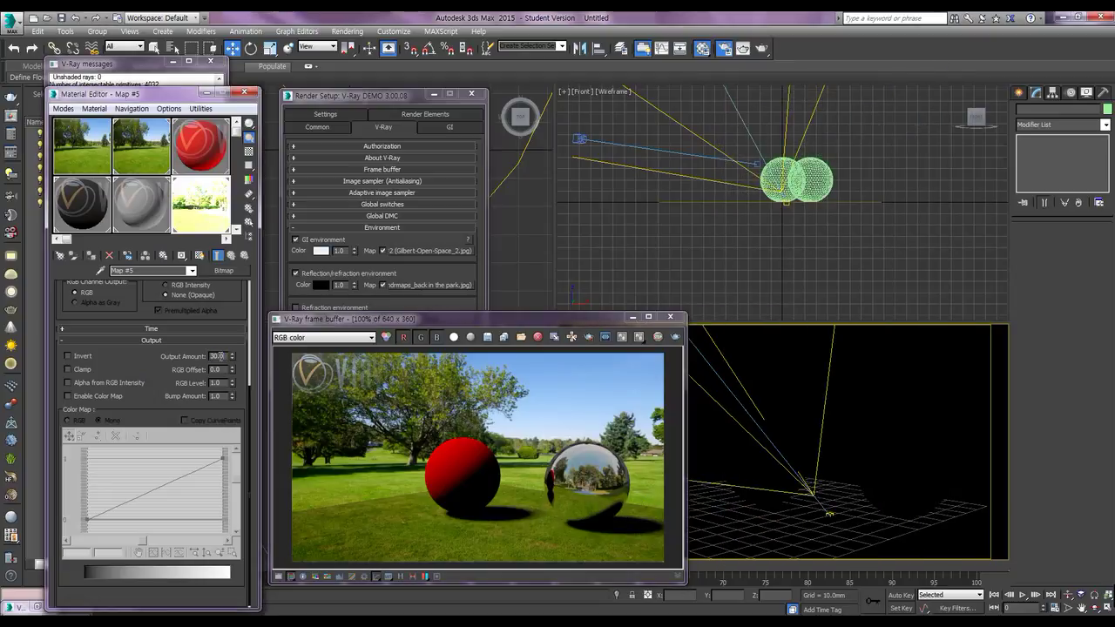
pyautogui.write('40')
pyautogui.press('Return')
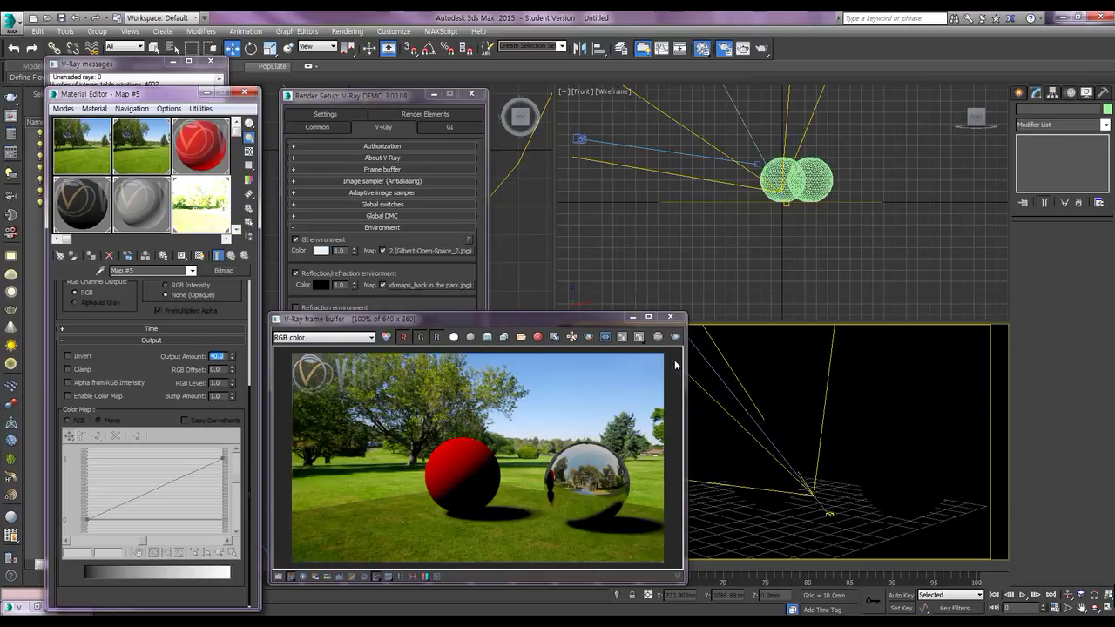
pyautogui.click(675, 339)
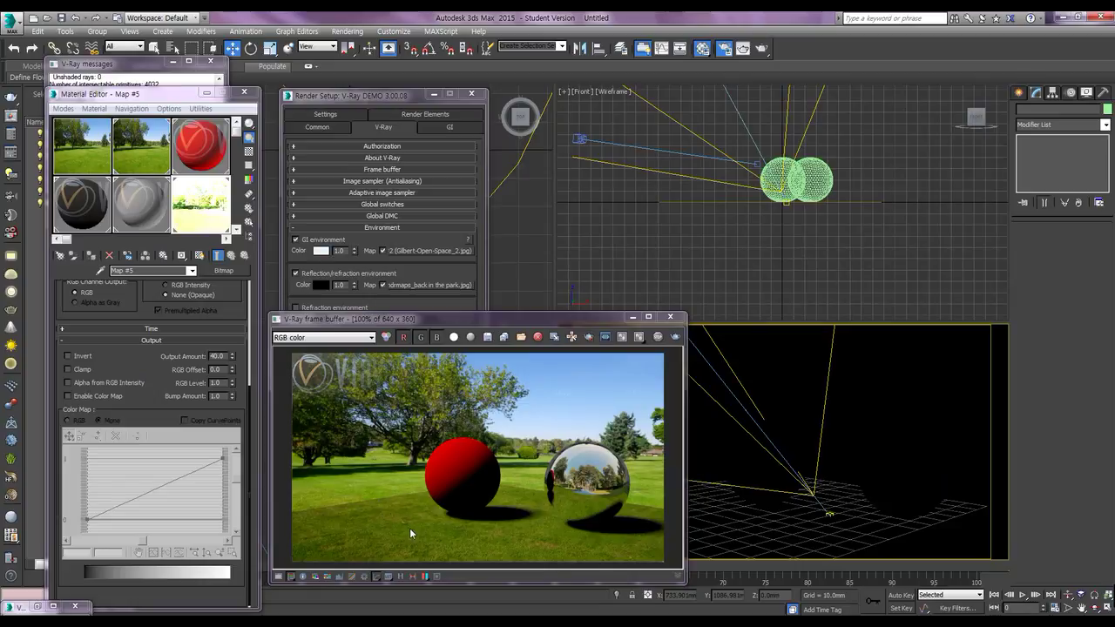
# Try Output Amount 2 on the Map #2 park bitmap, revert it to 1, then select Plane001
pyautogui.click(153, 170)
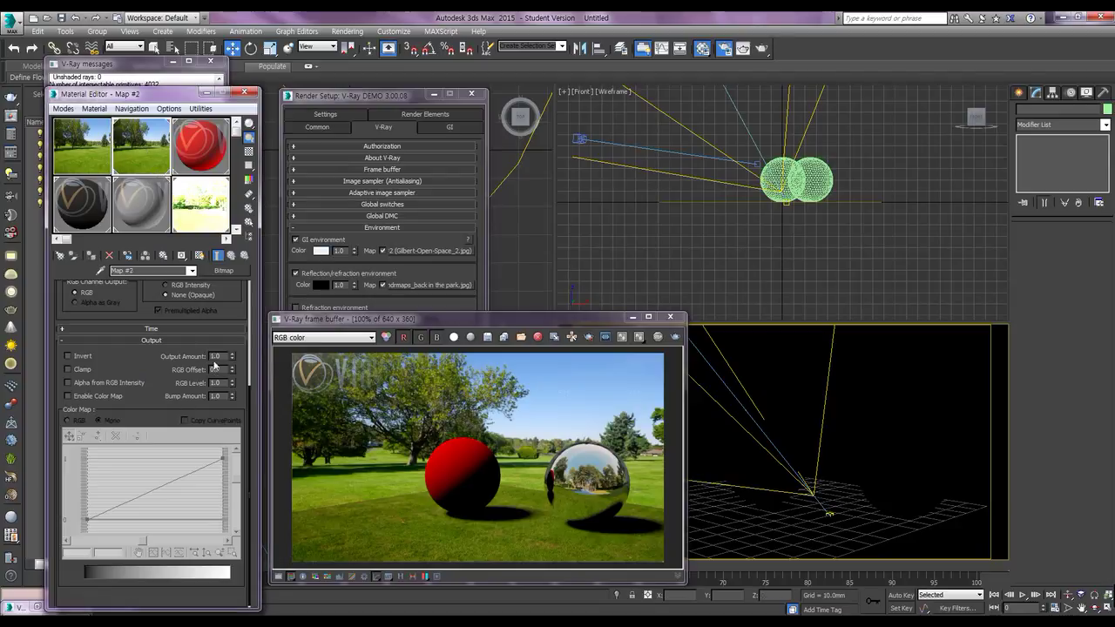
pyautogui.doubleClick(218, 356)
pyautogui.write('2')
pyautogui.press('Return')
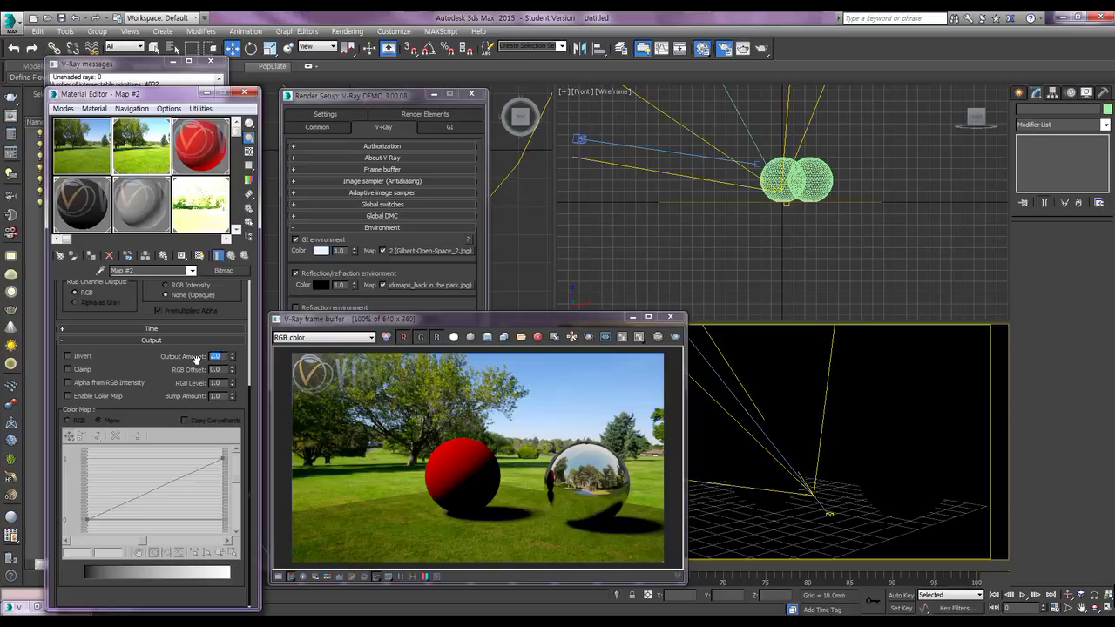
pyautogui.write('1')
pyautogui.press('Return')
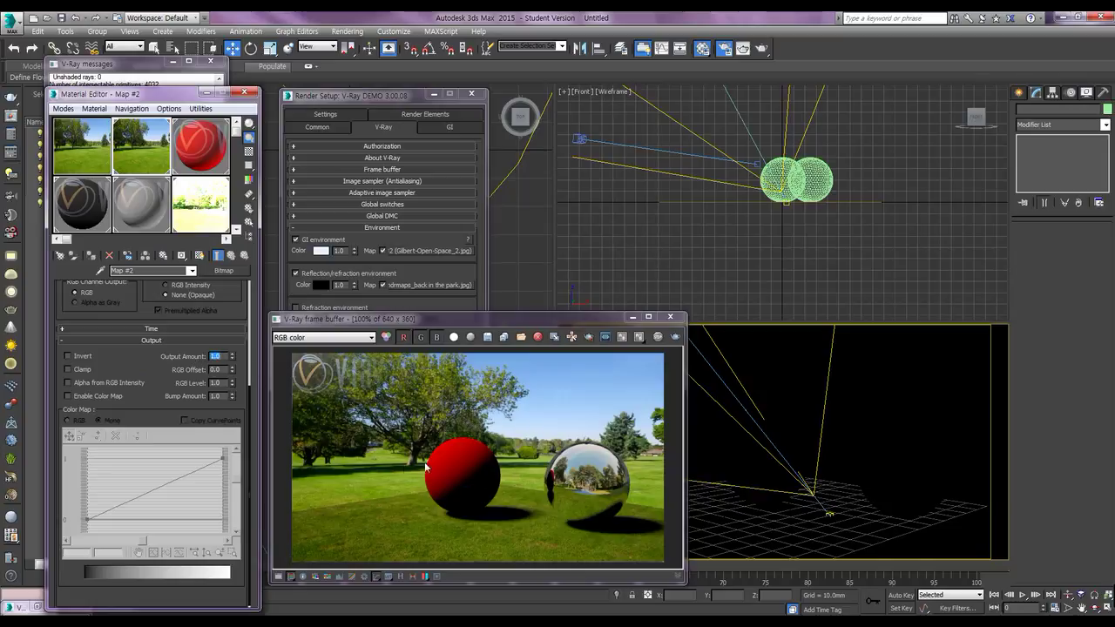
pyautogui.click(784, 545)
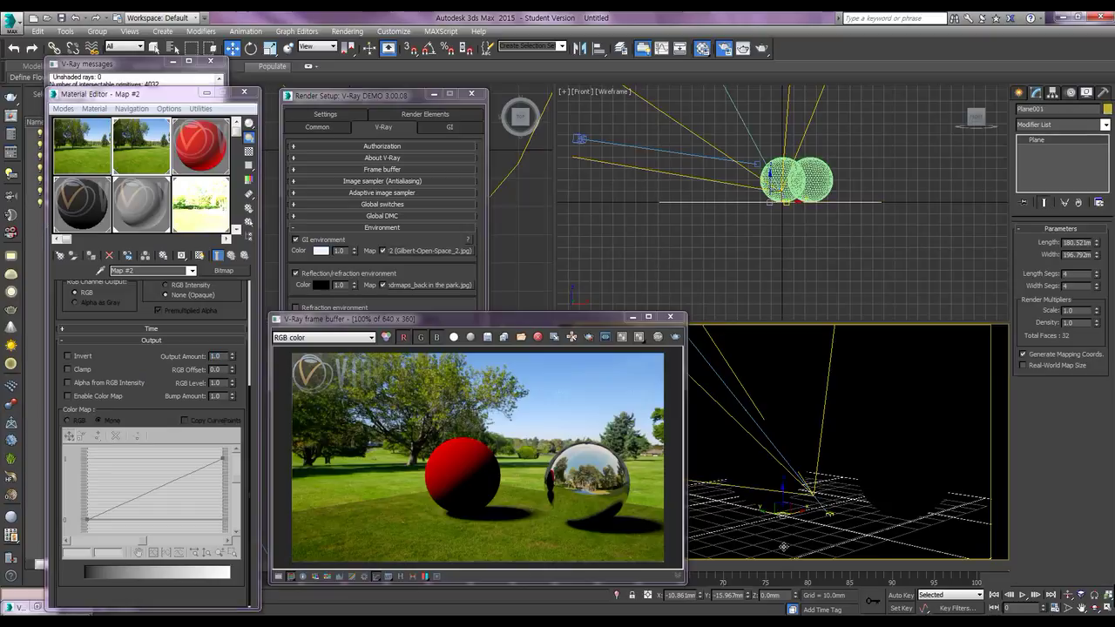
# Set Map #4's Output Amount to 2 and re-render
pyautogui.click(140, 208)
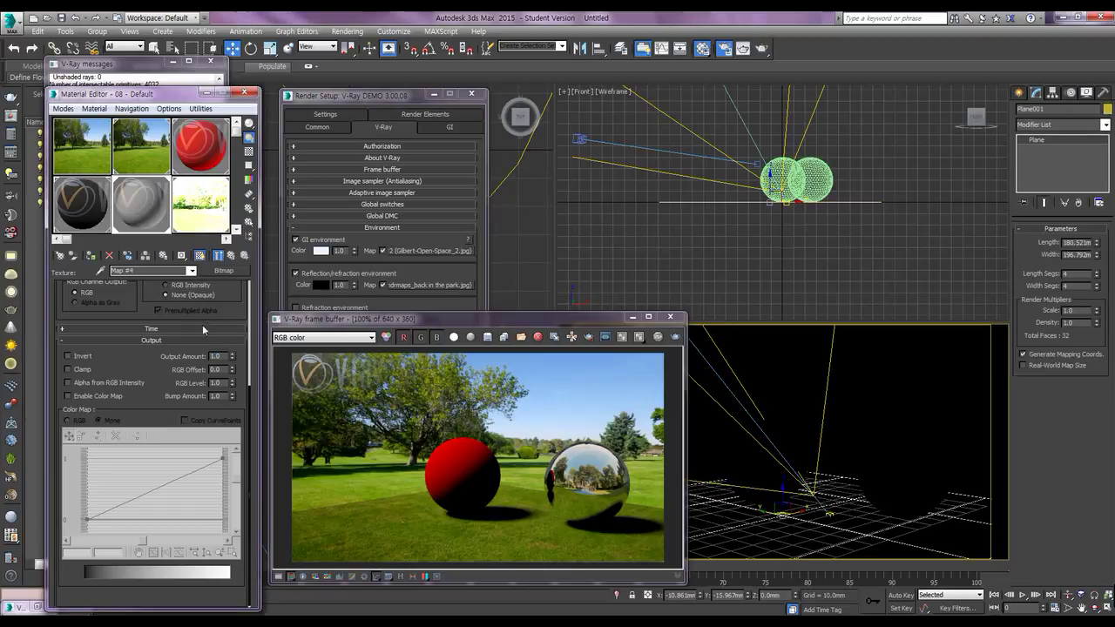
pyautogui.doubleClick(220, 357)
pyautogui.write('2')
pyautogui.click(675, 337)
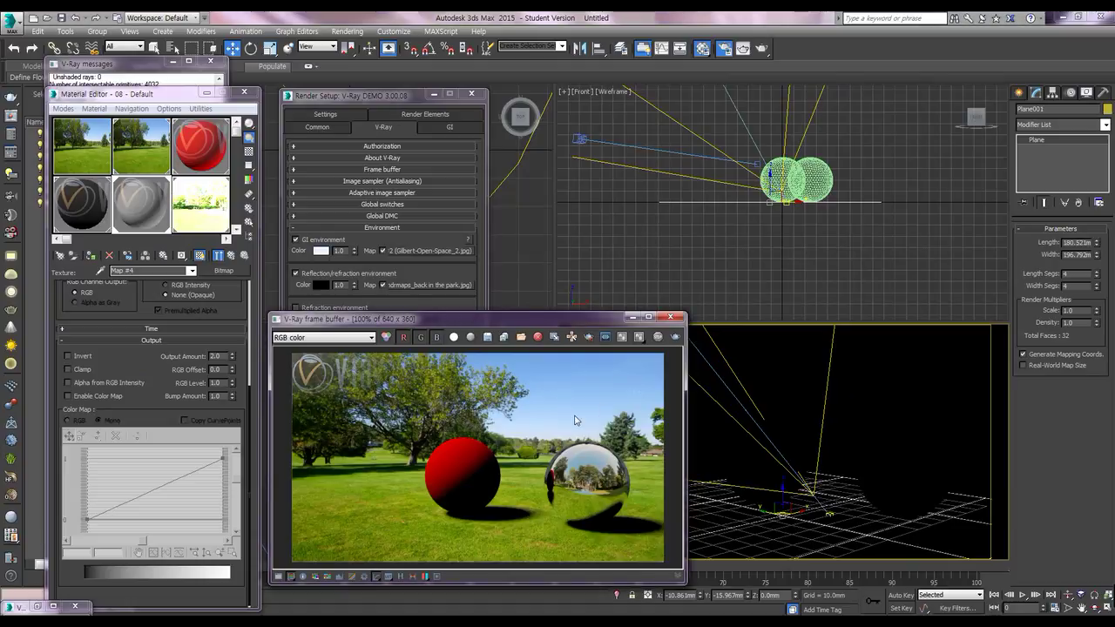
# Raise Map #5's Output Amount up to 50, re-rendering after each change
pyautogui.click(215, 205)
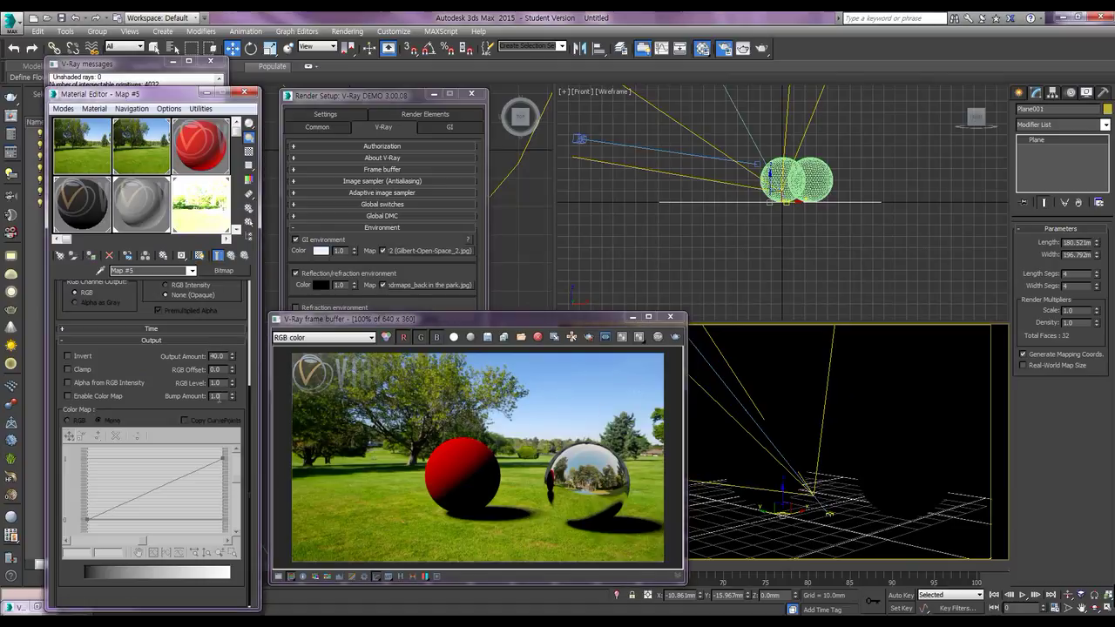
pyautogui.doubleClick(216, 357)
pyautogui.write('4')
pyautogui.click(675, 338)
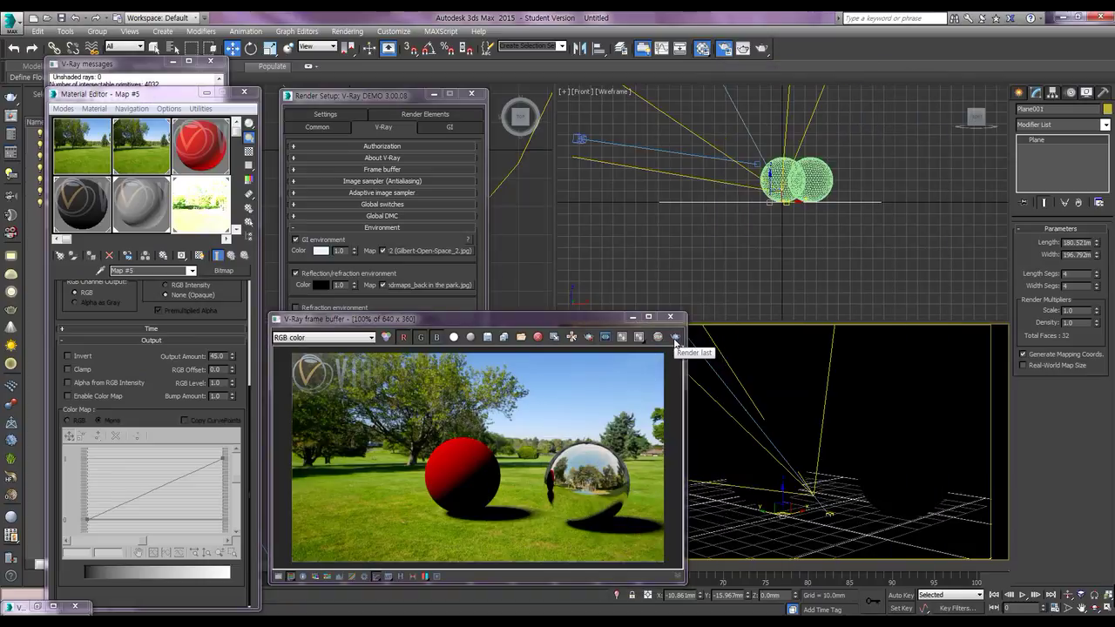
pyautogui.click(202, 356)
pyautogui.write('50')
pyautogui.press('Return')
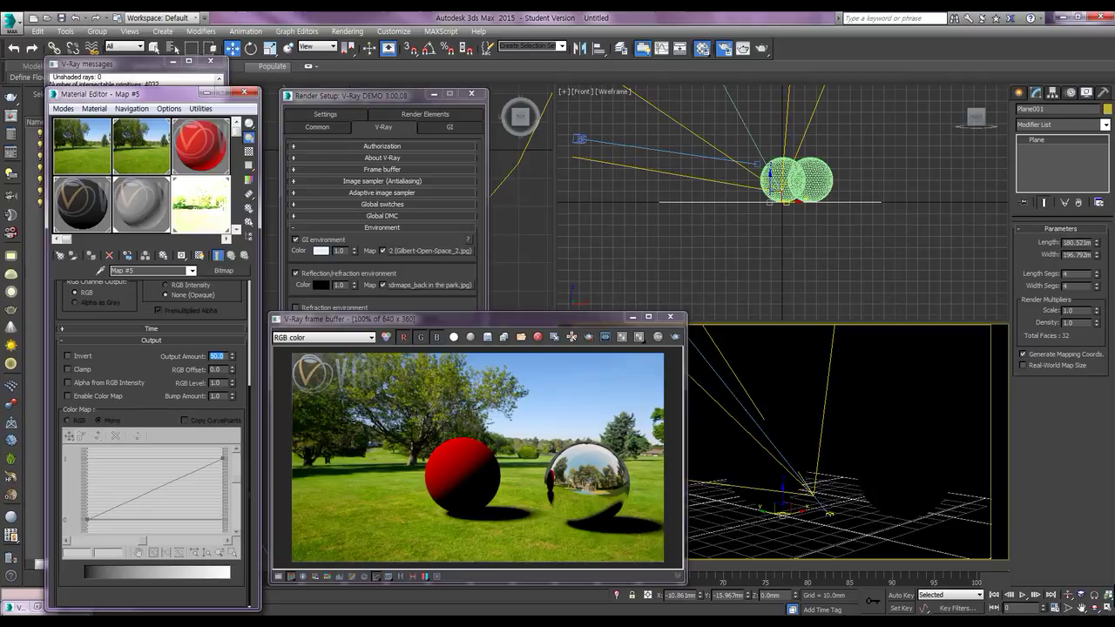
pyautogui.hotkey('shift', 'q')
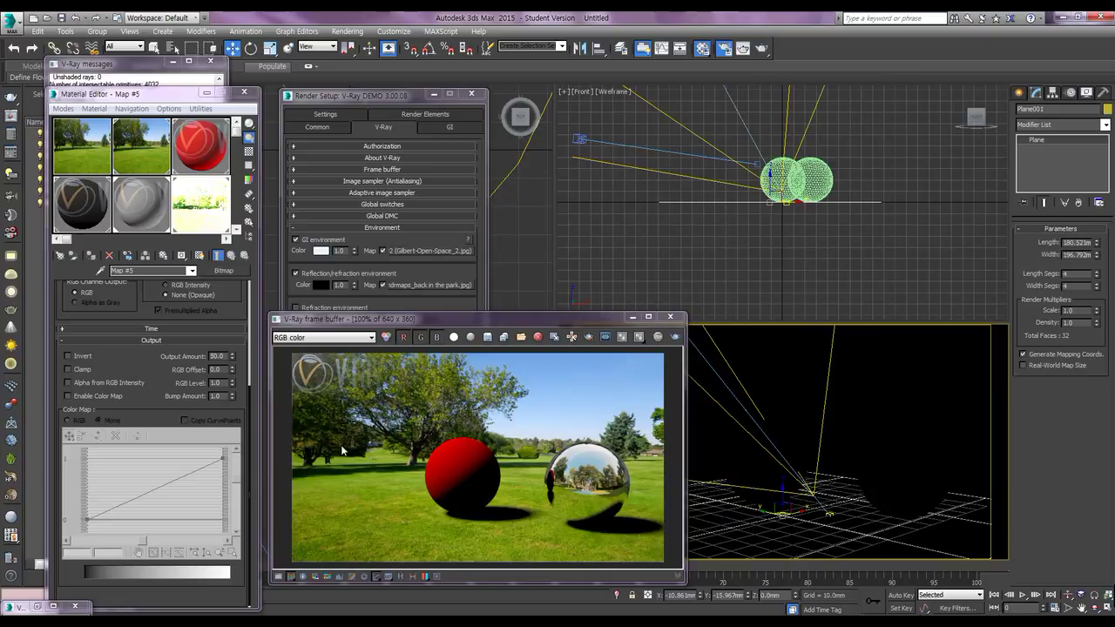
# Set Map #5's Output Amount to 60 and re-render
pyautogui.click(217, 357)
pyautogui.write('6')
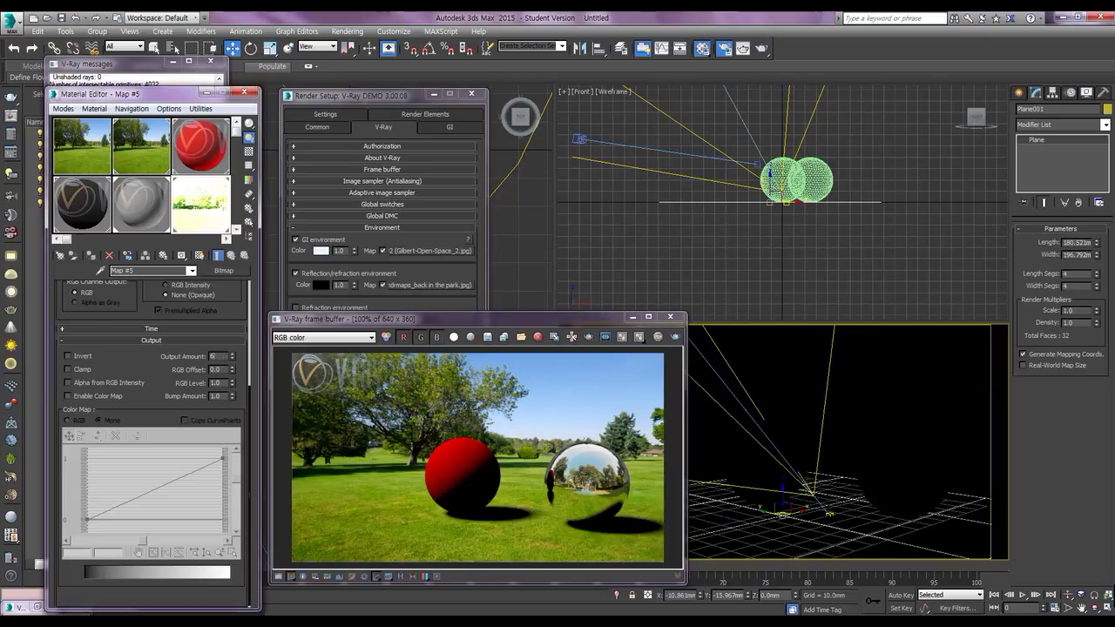
pyautogui.click(645, 336)
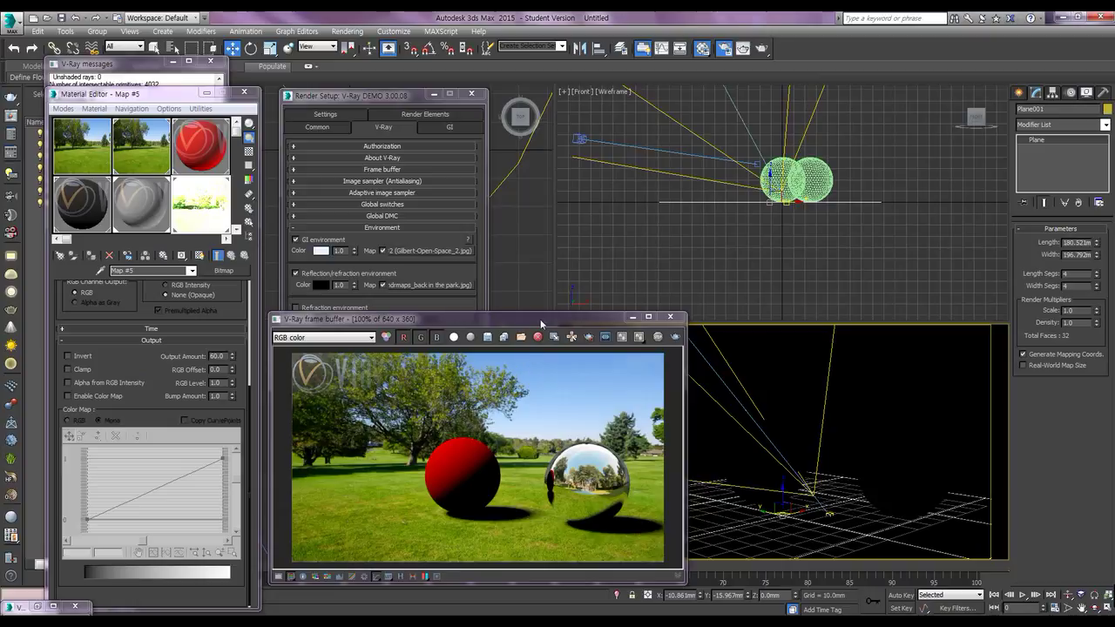
pyautogui.moveTo(542, 322)
pyautogui.mouseDown()
pyautogui.moveTo(829, 113)
pyautogui.moveTo(800, 116)
pyautogui.mouseUp()
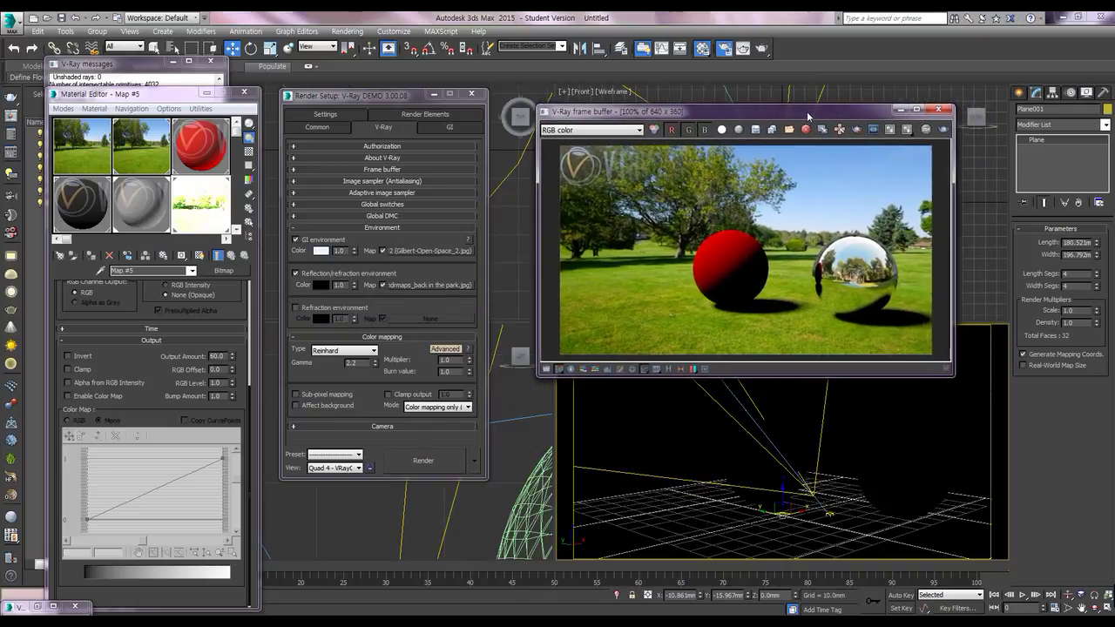
# Enable GI with the Very low irradiance map preset and Show direct light, then render
pyautogui.click(449, 129)
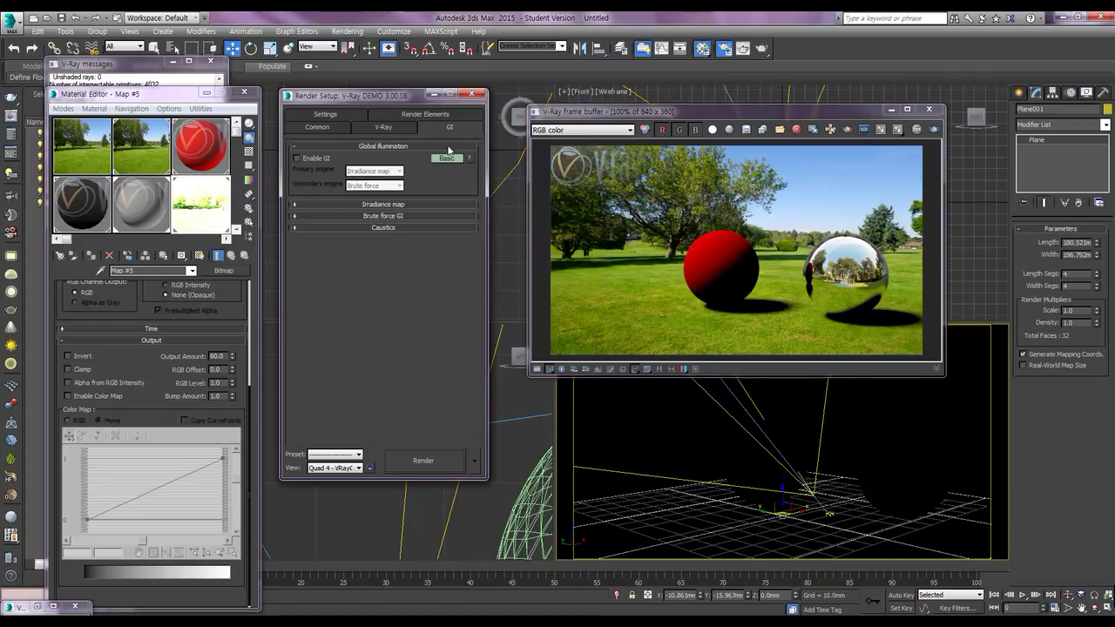
pyautogui.click(297, 159)
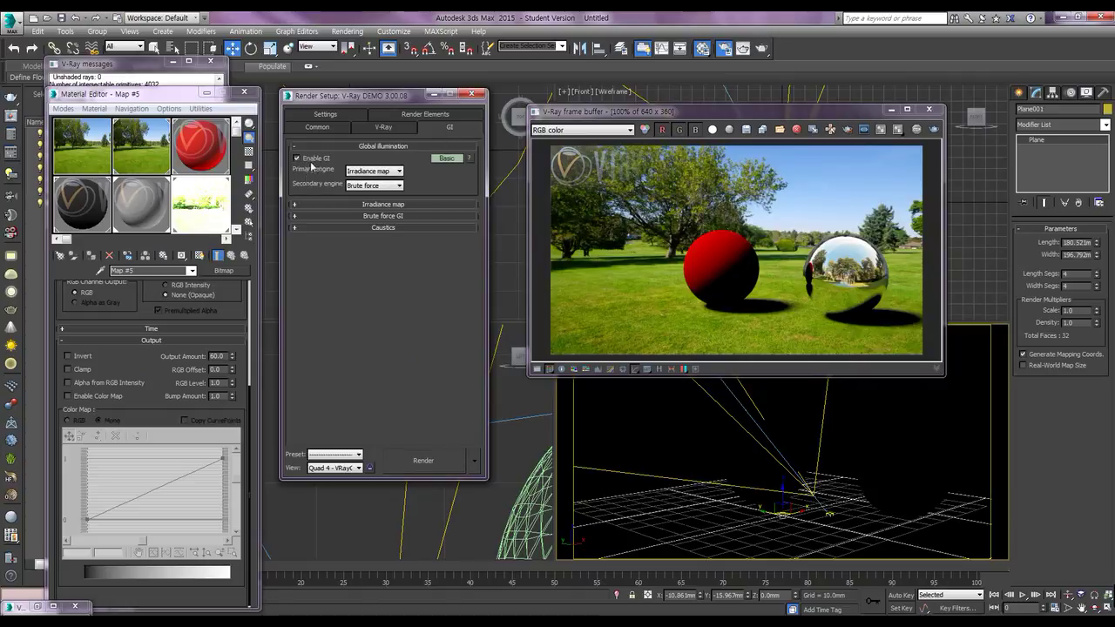
pyautogui.click(317, 205)
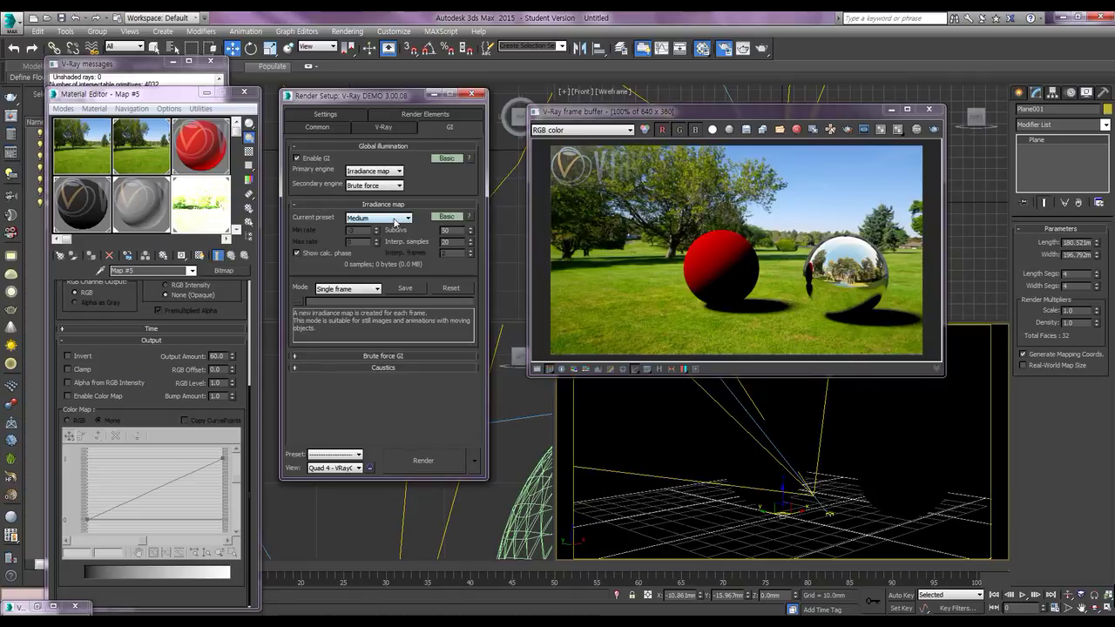
pyautogui.click(445, 217)
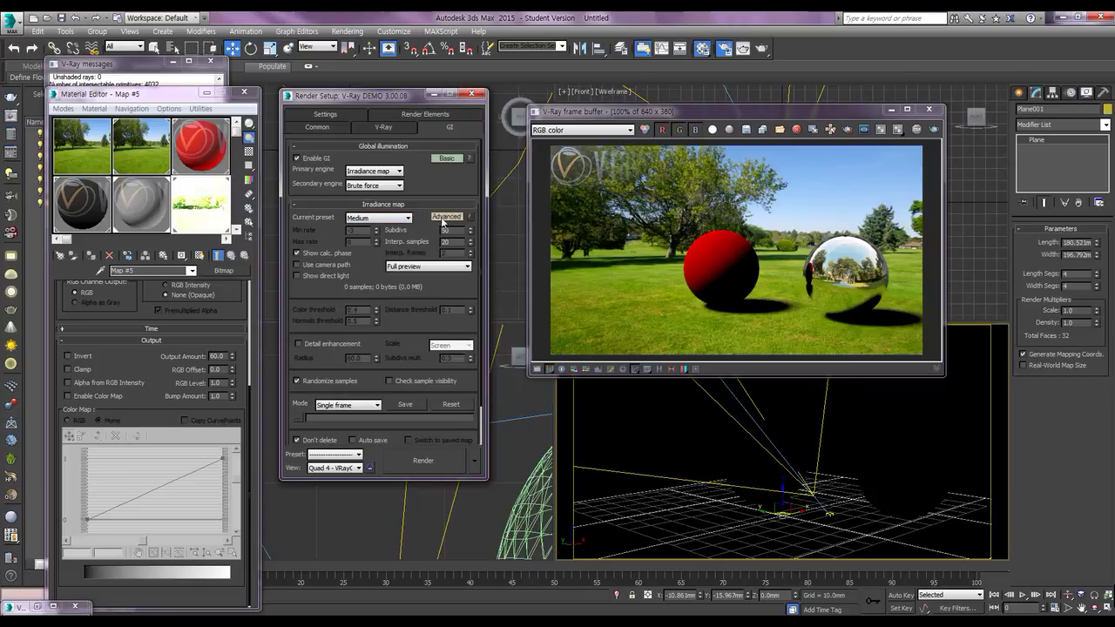
pyautogui.click(310, 276)
pyautogui.click(389, 219)
pyautogui.click(366, 242)
pyautogui.click(423, 466)
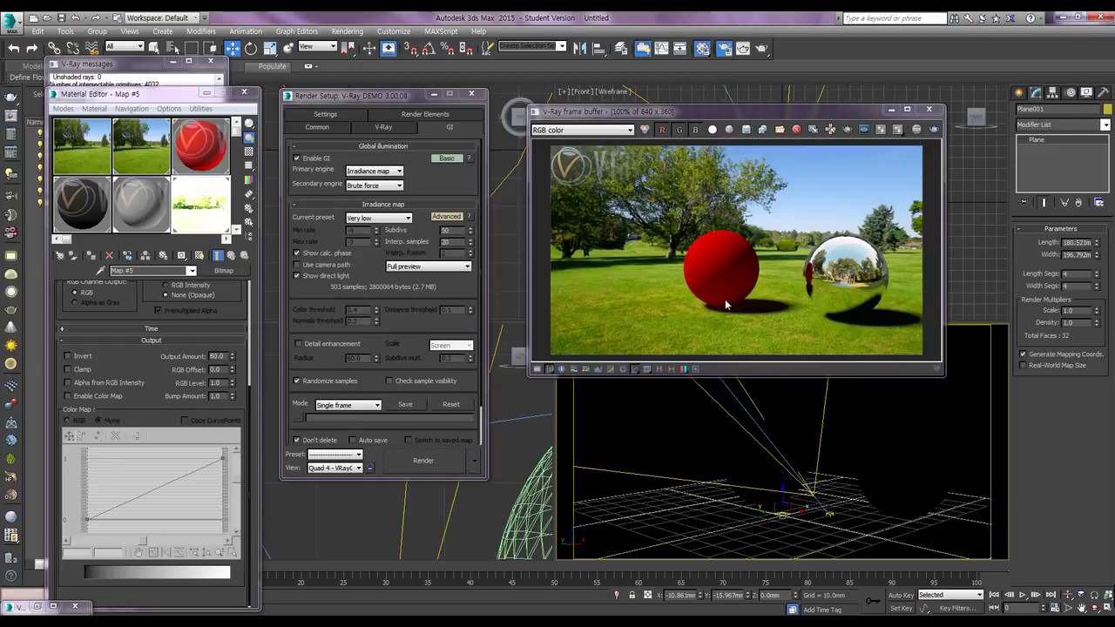
# Compare a render with GI off, then re-enable GI for the final render
pyautogui.click(297, 159)
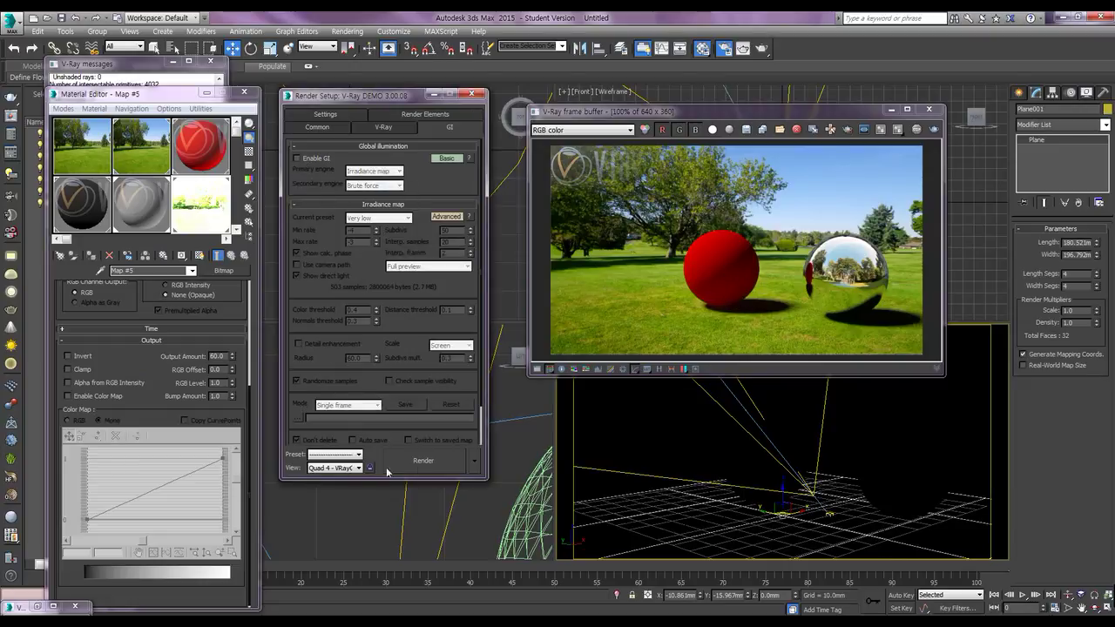
pyautogui.click(423, 460)
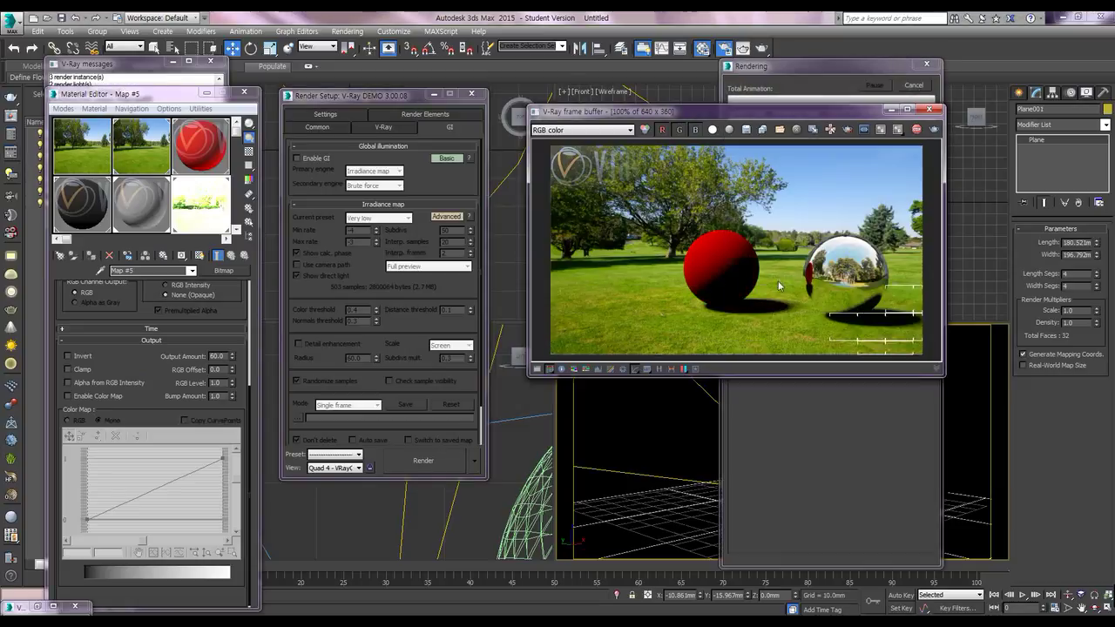
pyautogui.click(297, 158)
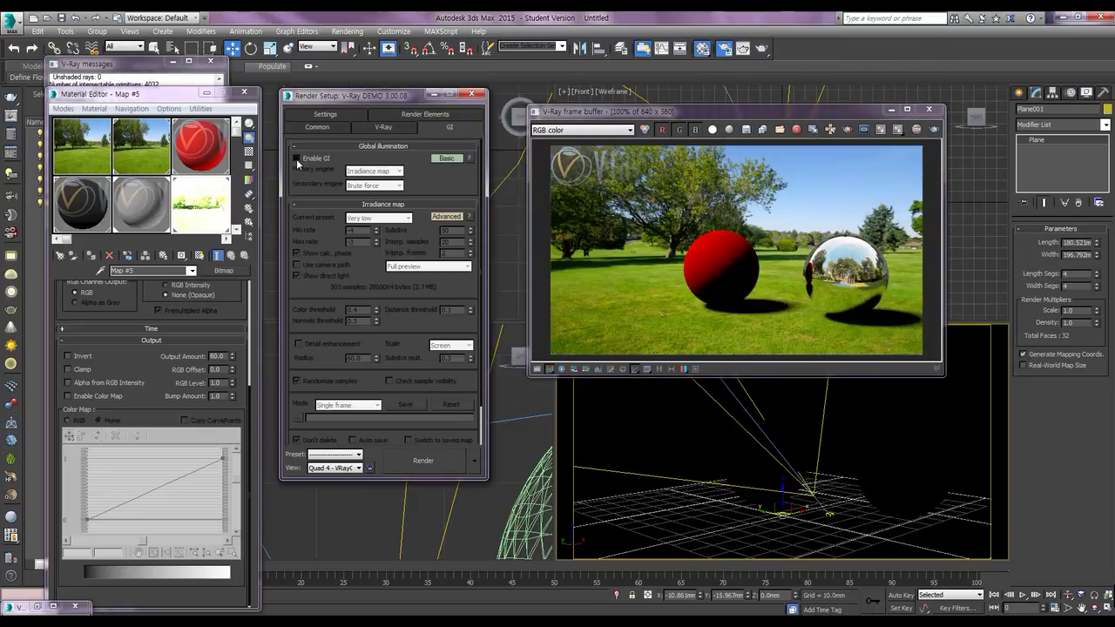
pyautogui.click(424, 461)
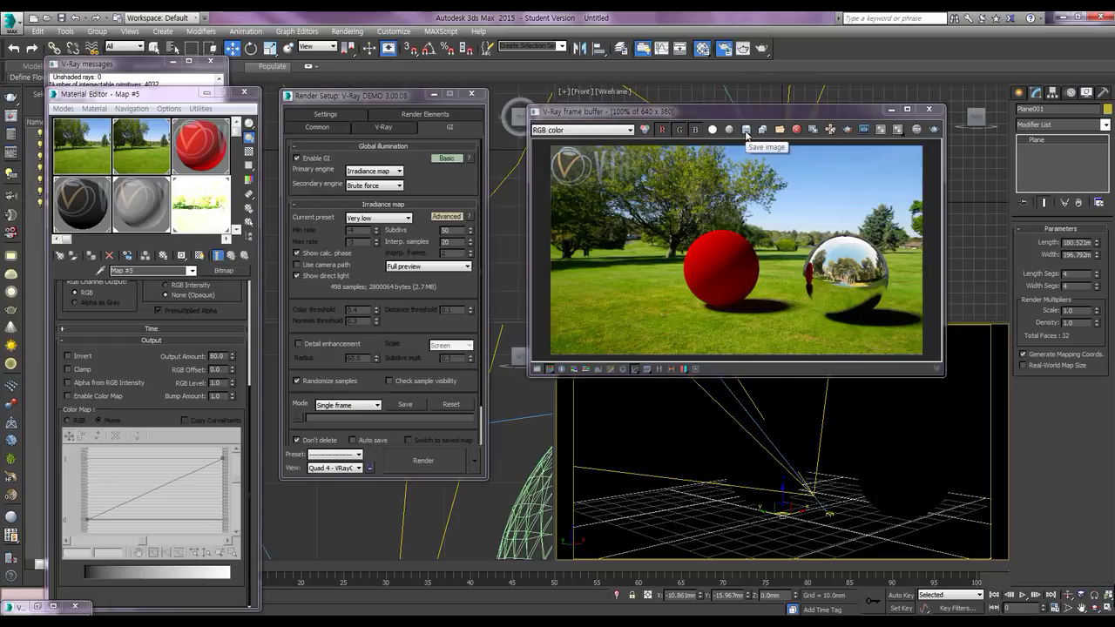
# Save the frame buffer render as JPEG 'VRay Environment 2', accepting the quality settings
pyautogui.click(747, 130)
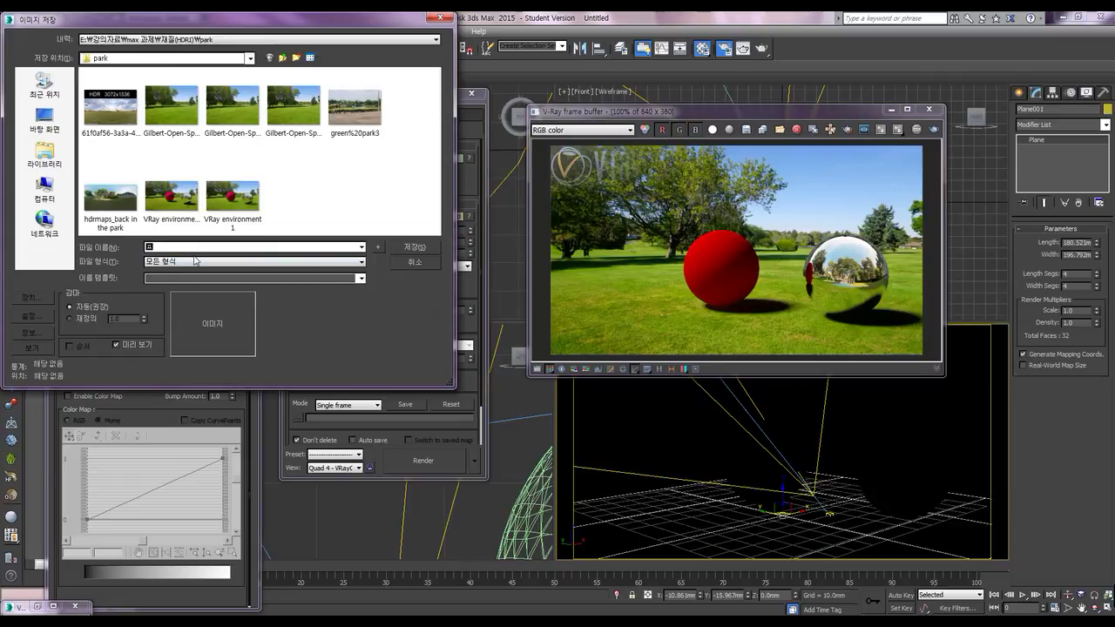
pyautogui.write('VRay Environment')
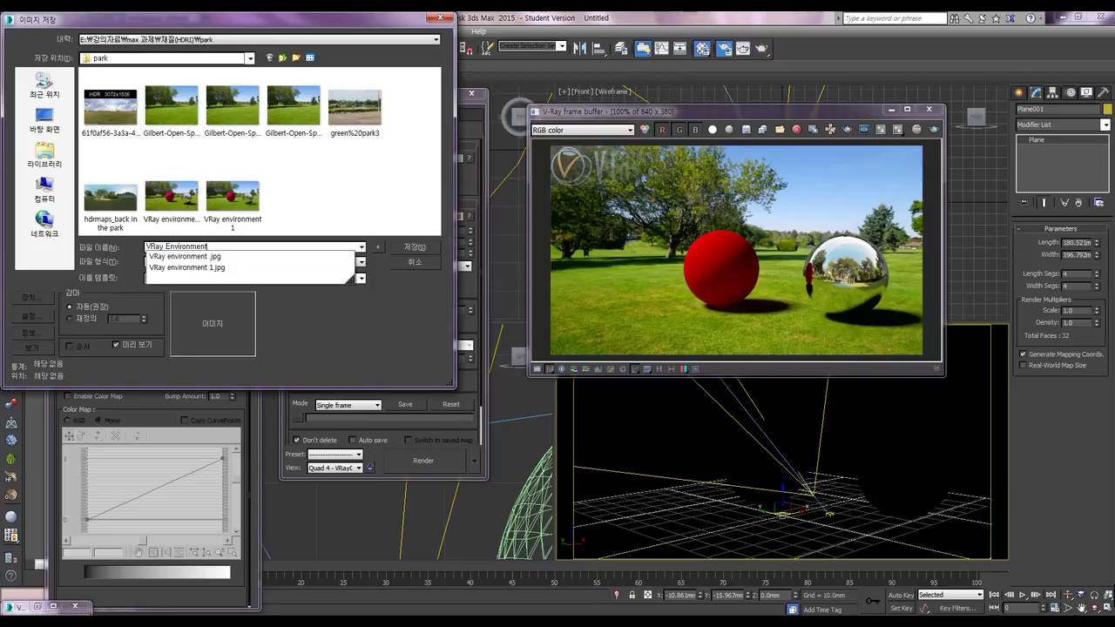
pyautogui.hotkey('ctrl', 'a')
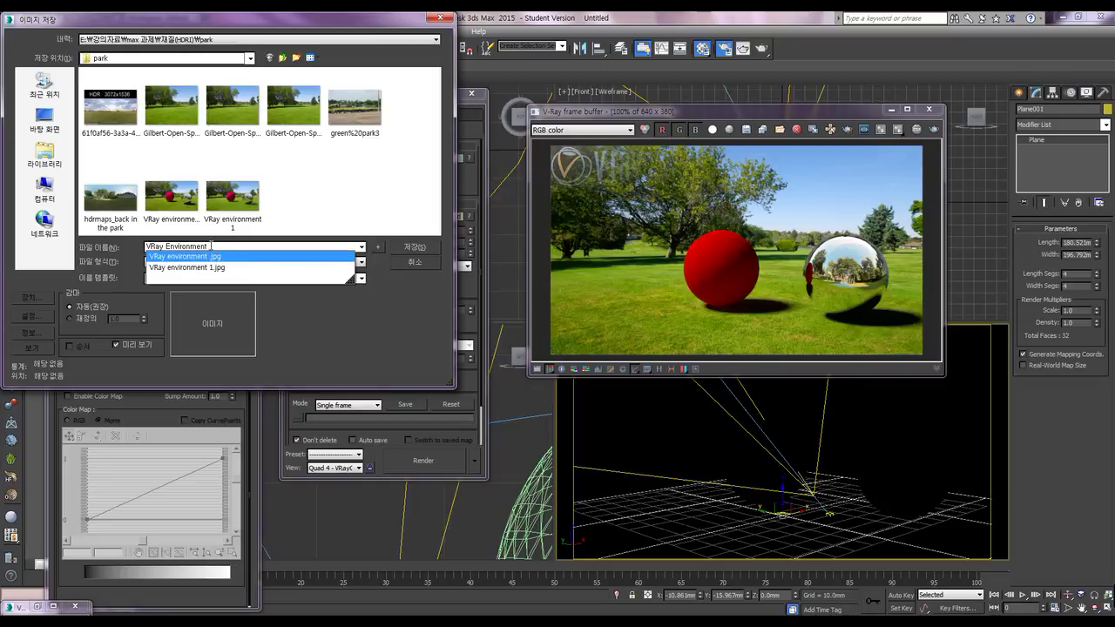
pyautogui.write('2')
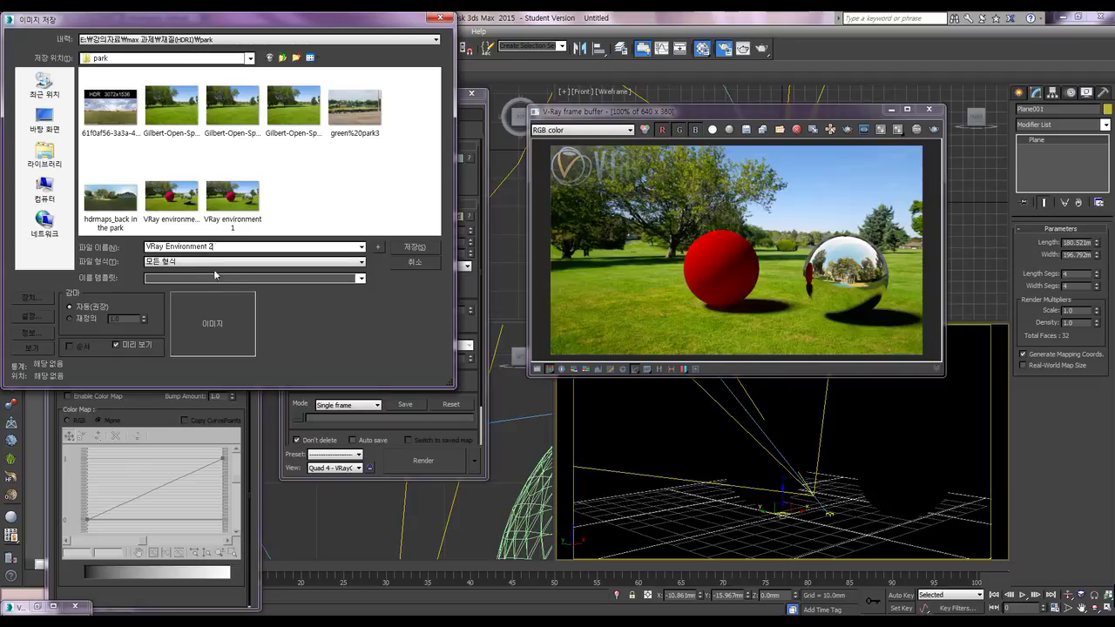
pyautogui.click(206, 263)
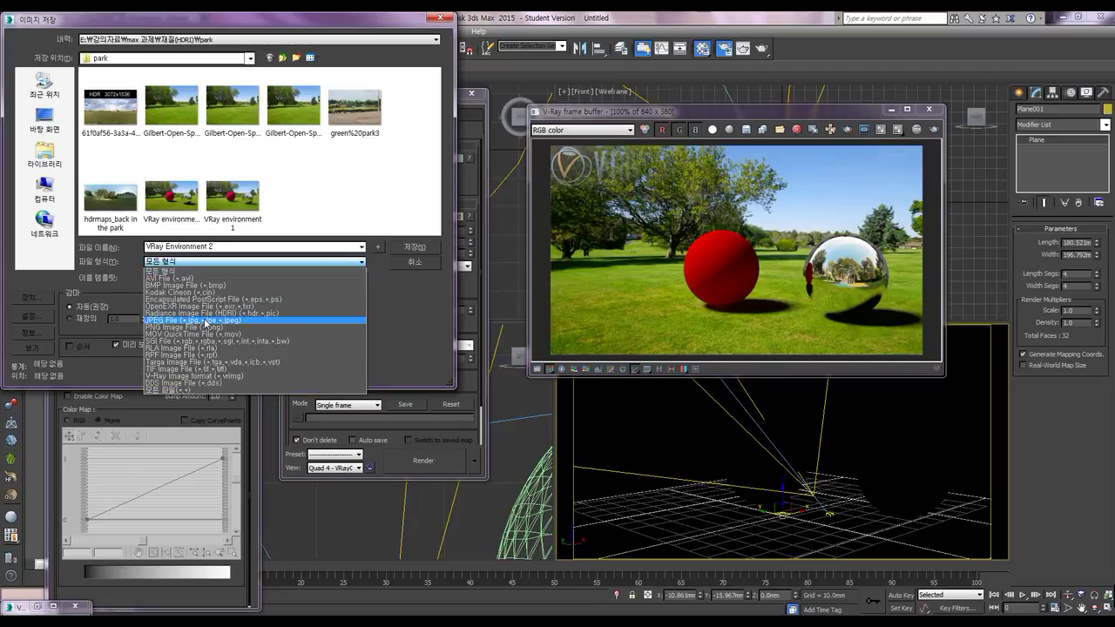
pyautogui.click(206, 321)
pyautogui.click(415, 249)
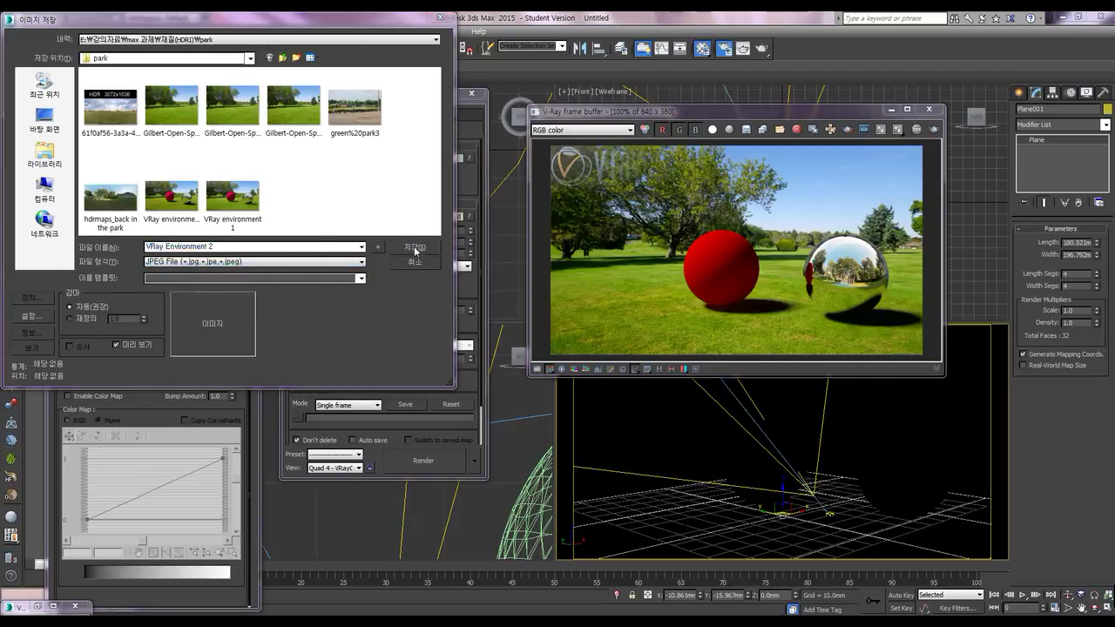
pyautogui.click(195, 268)
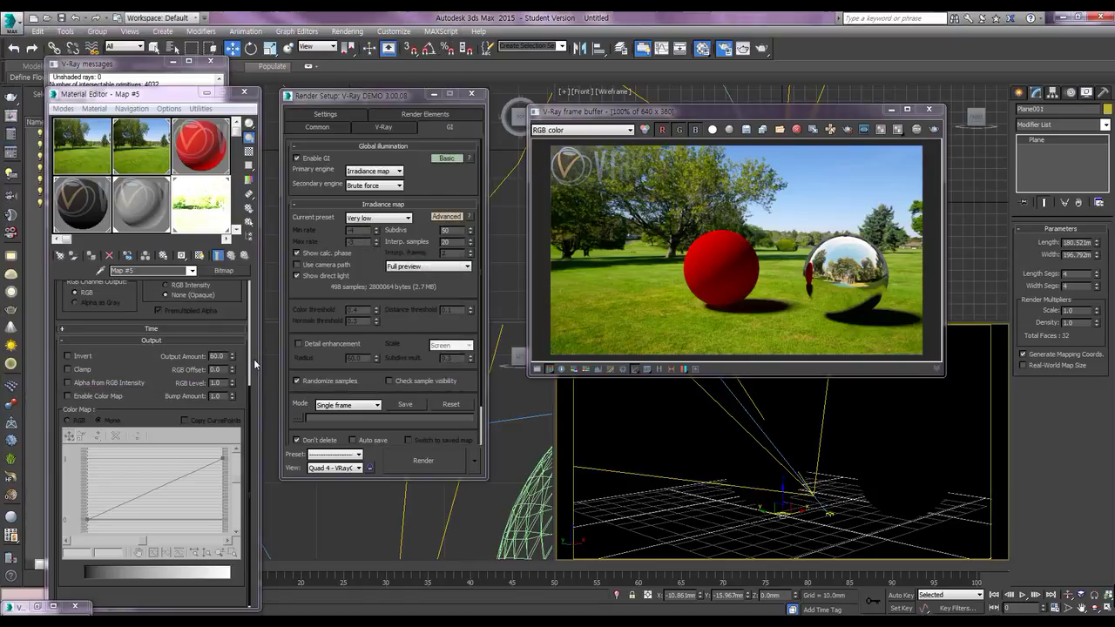